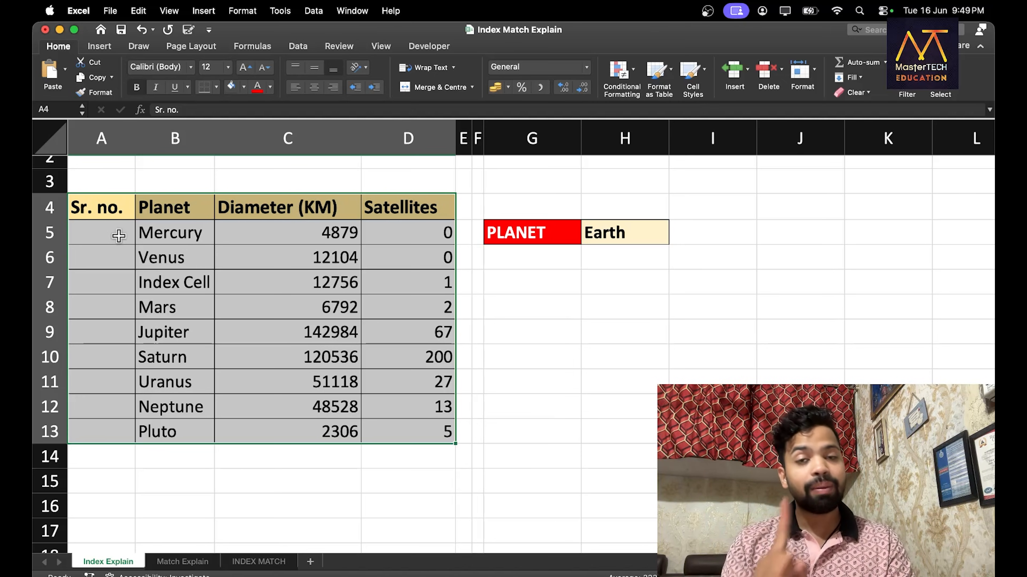
Step: Replace the "Index Cell" entry in the Planet column with "Earth" in cell B7
drag(144, 205, 171, 425)
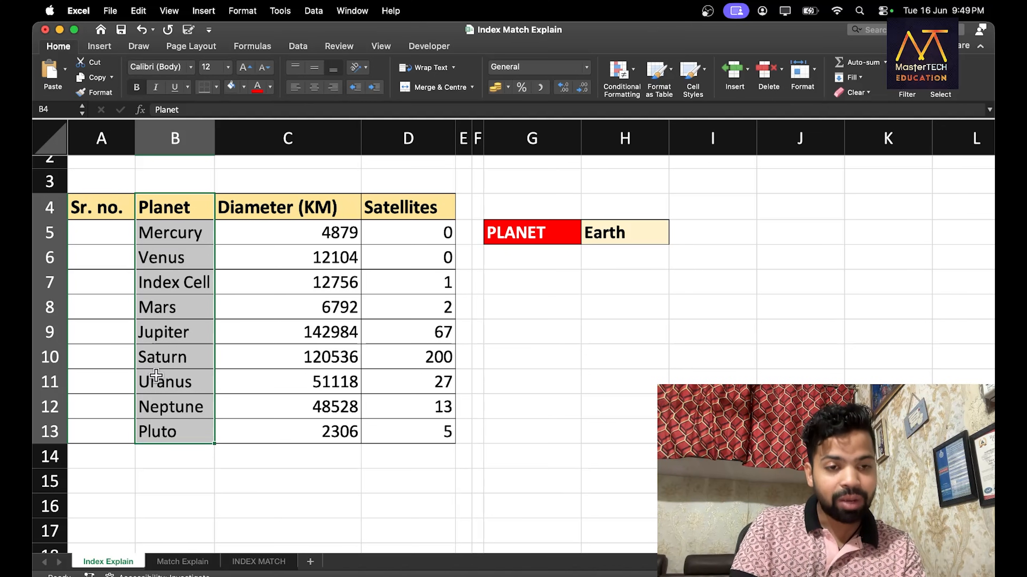
click(163, 288)
text(Eart)
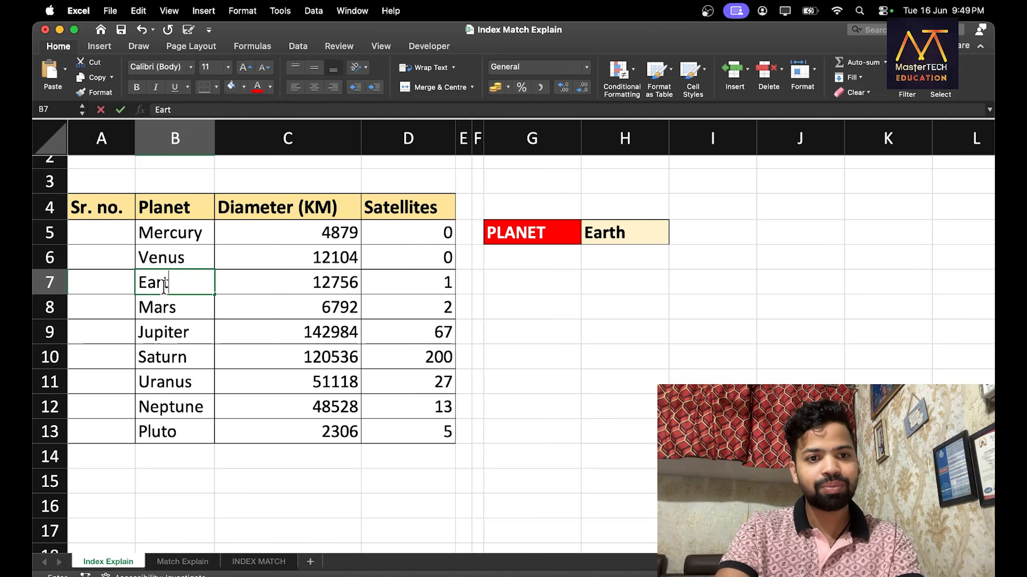
text(h)
key(Return)
Step: Examine the planet data by selecting the Planet column, the Earth row and the whole table A4:D13
drag(163, 203, 159, 439)
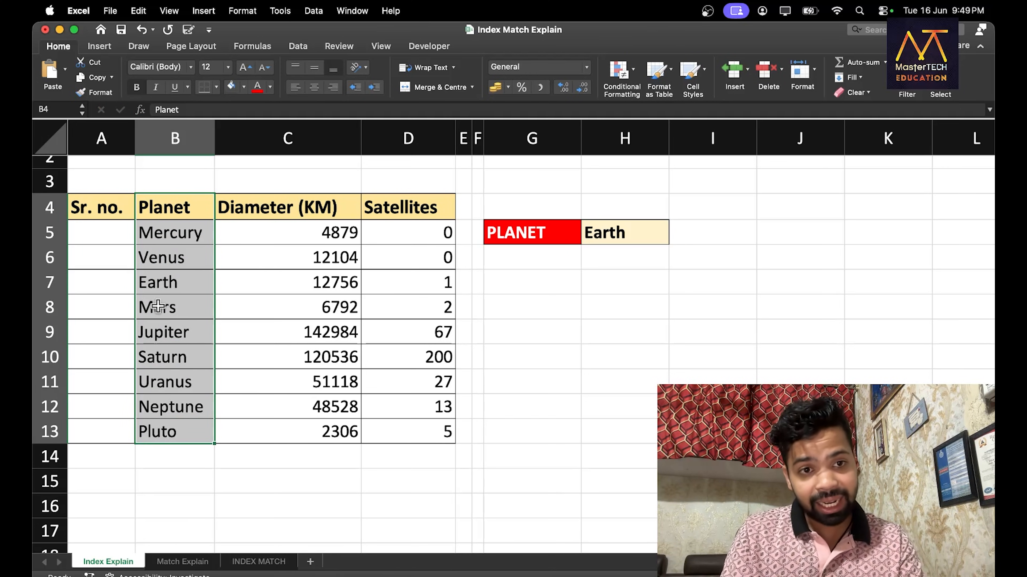
drag(104, 284, 399, 280)
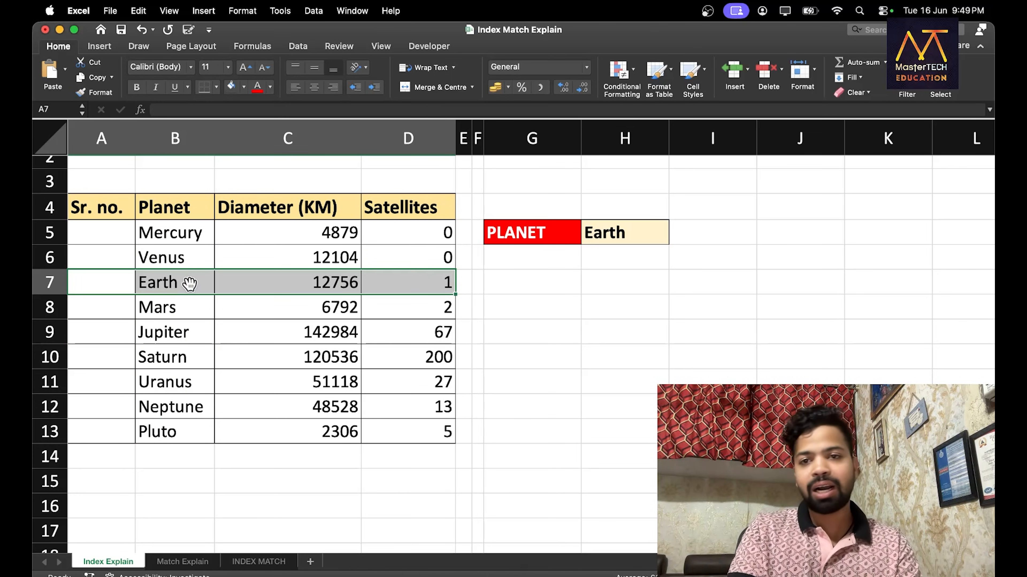
click(179, 283)
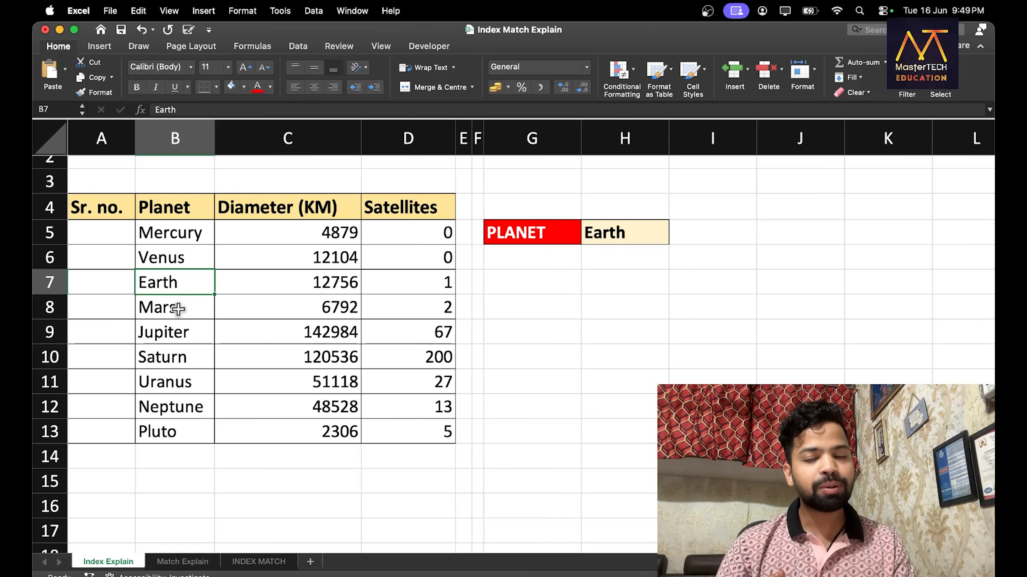
drag(98, 206, 388, 434)
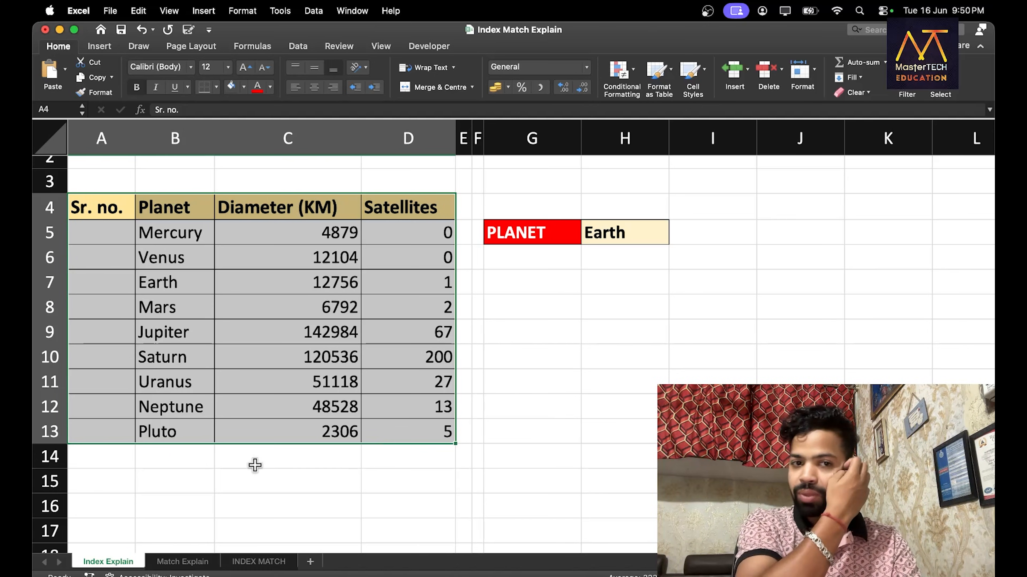
Step: Switch to the slide show with the INDEX syntax and mark row_num with a red underline and an upward arrow
key(ctrl+Right)
key(ctrl+Left)
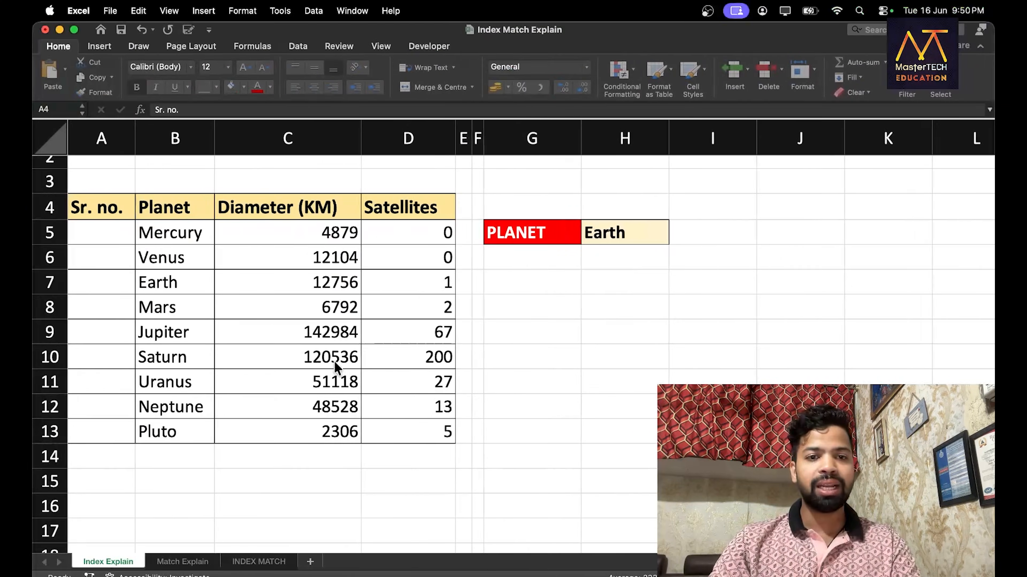
key(ctrl+Up)
click(337, 368)
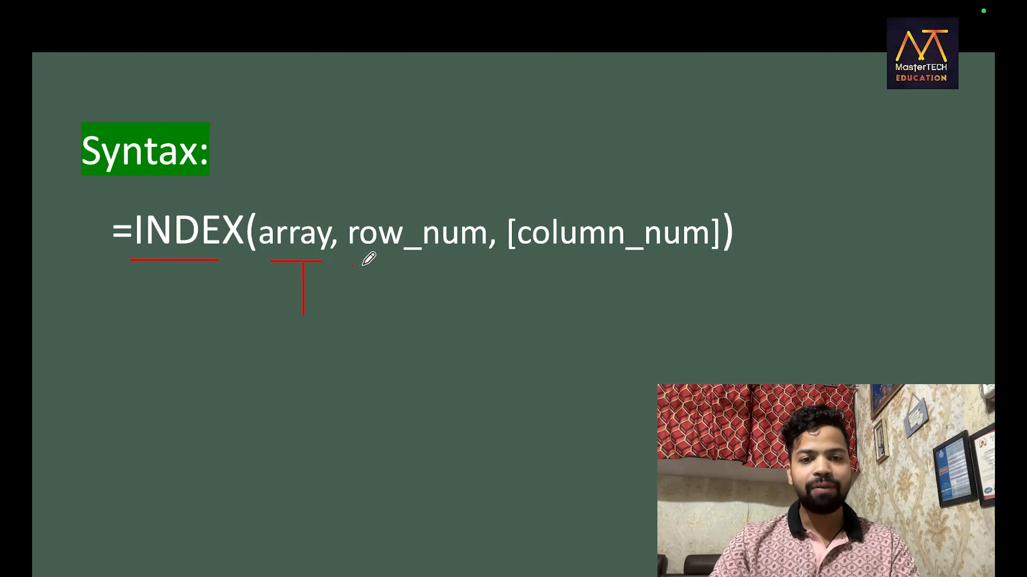
mouse_move(353, 266)
mouse_down()
mouse_move(449, 268)
mouse_move(389, 325)
mouse_up()
mouse_move(389, 325)
mouse_down()
mouse_move(391, 276)
mouse_move(380, 277)
mouse_move(396, 273)
mouse_up()
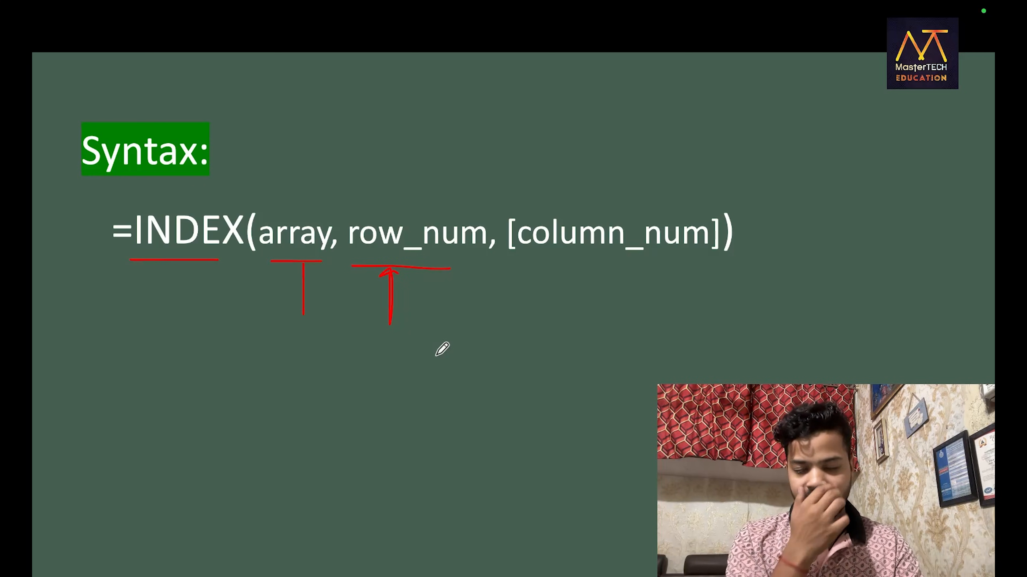
Step: Sketch a red rectangle below the syntax as a table, with a horizontal arrow across it labelled 3
mouse_move(323, 375)
mouse_down()
mouse_move(159, 375)
mouse_move(102, 524)
mouse_move(348, 528)
mouse_move(346, 381)
mouse_move(303, 381)
mouse_up()
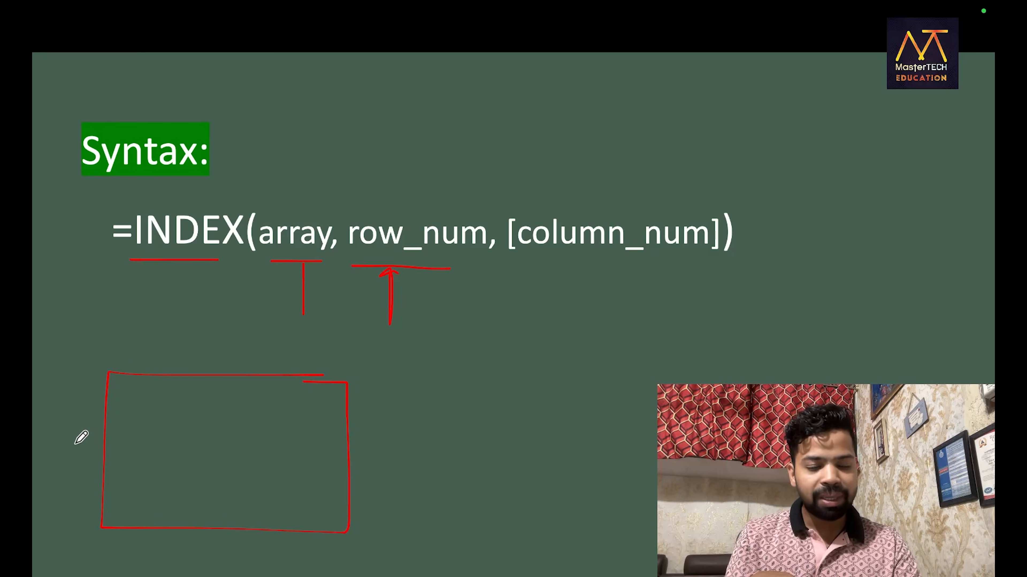
drag(75, 445, 254, 451)
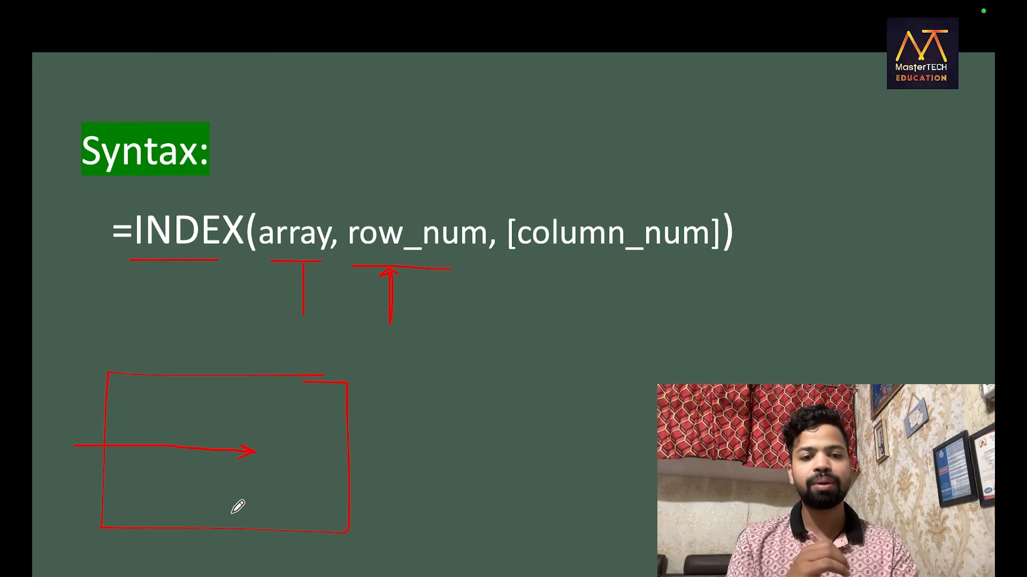
mouse_move(67, 427)
mouse_down()
mouse_move(75, 427)
mouse_move(64, 442)
mouse_up()
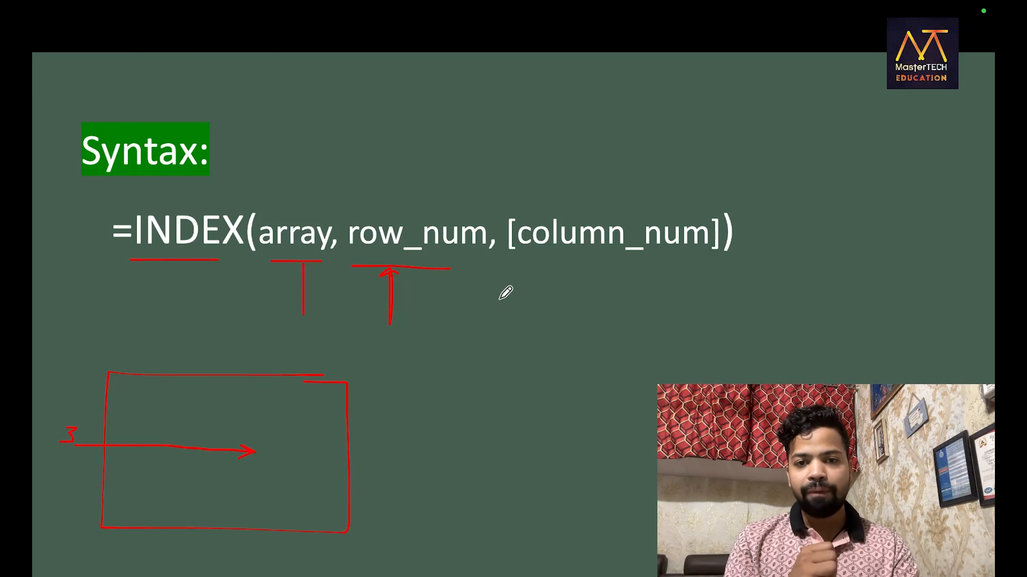
Step: Underline column_num in red and draw a vertical line labelled C through the sketched table
drag(510, 273, 647, 274)
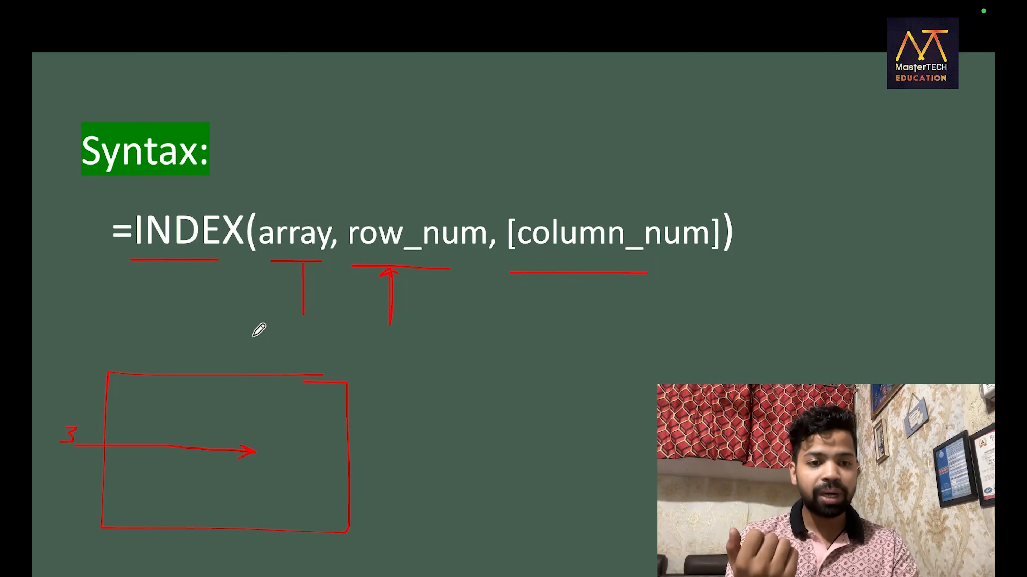
drag(187, 388, 181, 514)
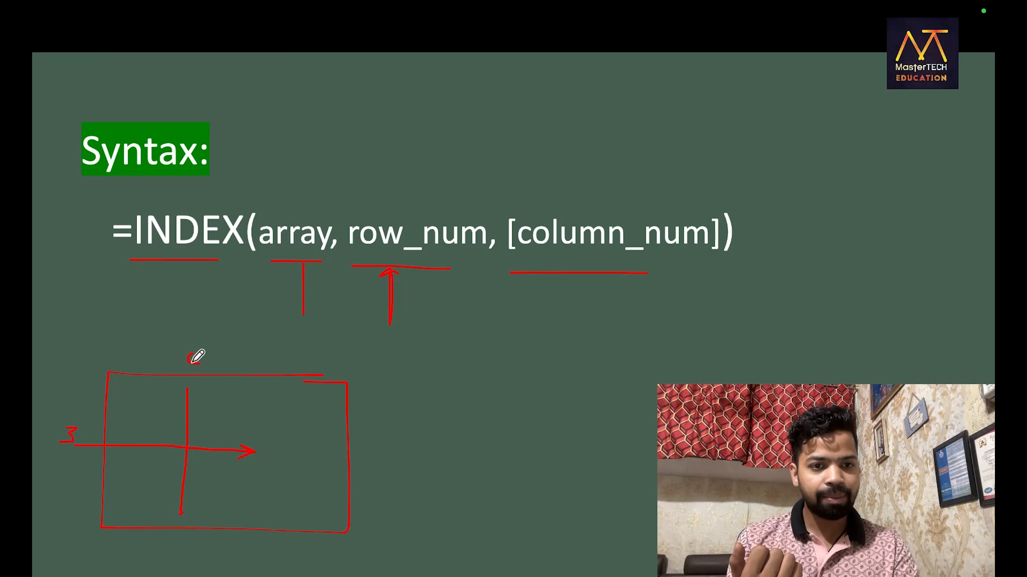
drag(199, 354, 198, 364)
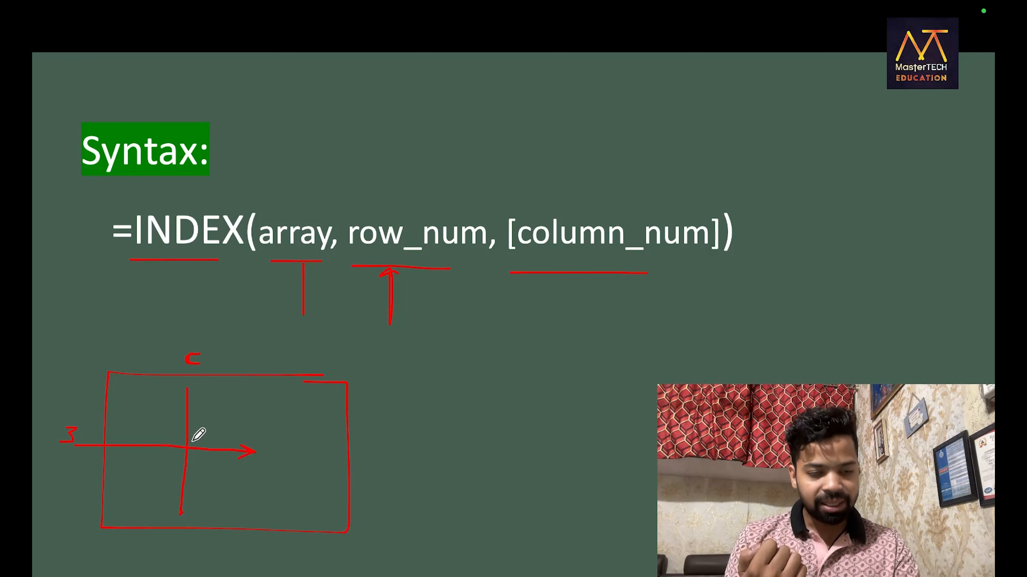
Step: Circle the intersection of row 3 and column C with a yellow pen and label it IV
click(66, 574)
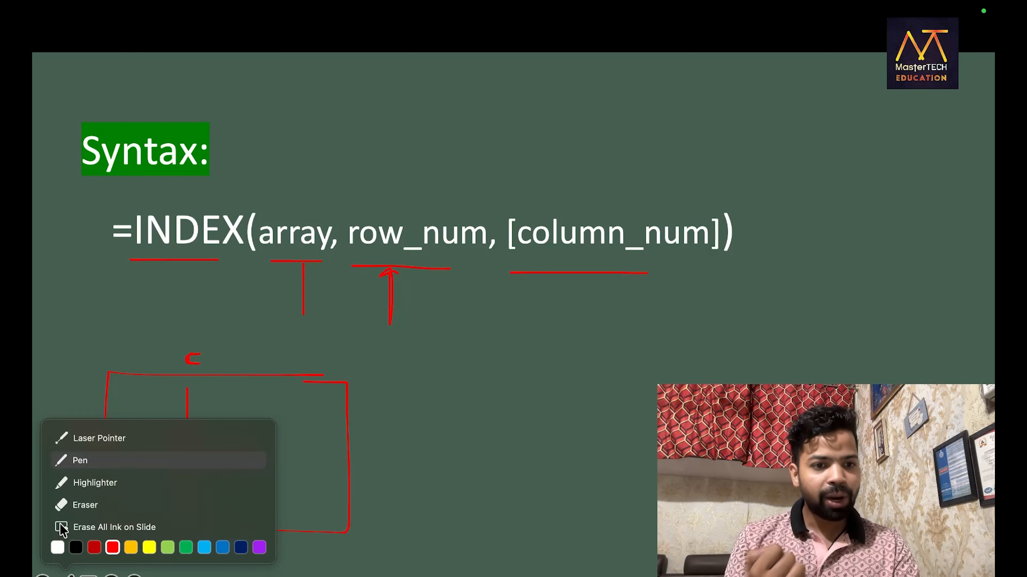
click(146, 550)
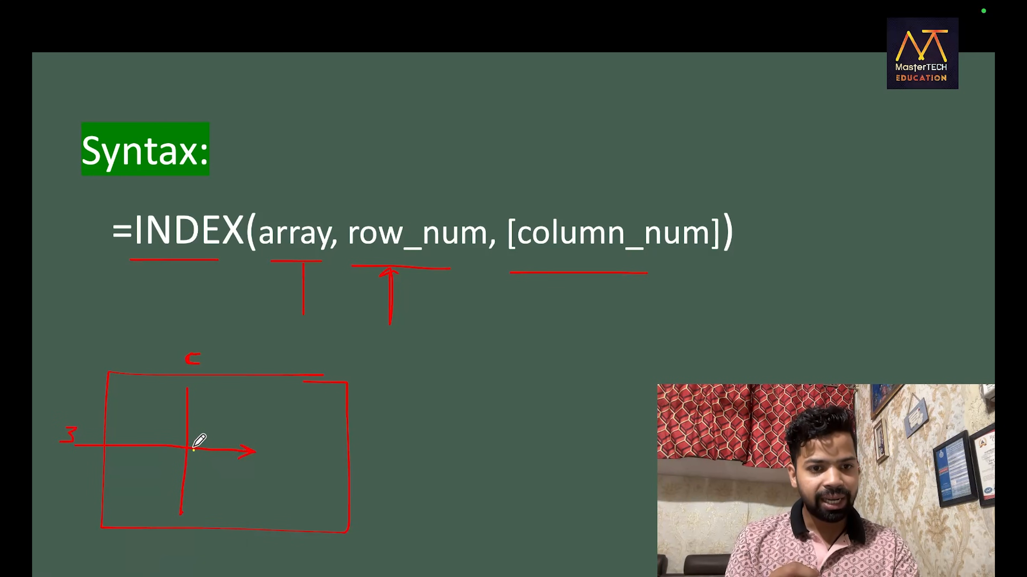
drag(193, 449, 179, 437)
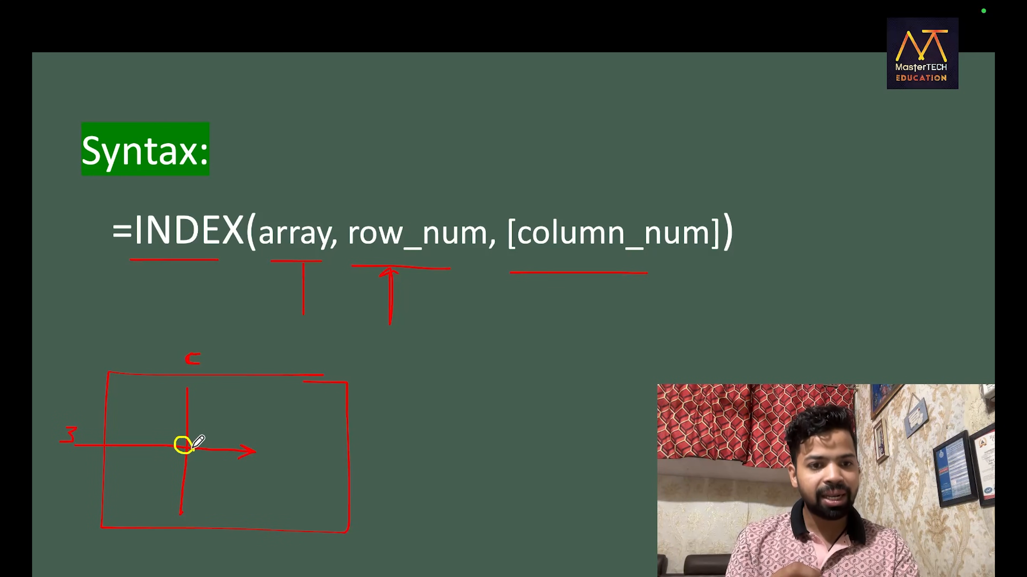
drag(189, 445, 216, 430)
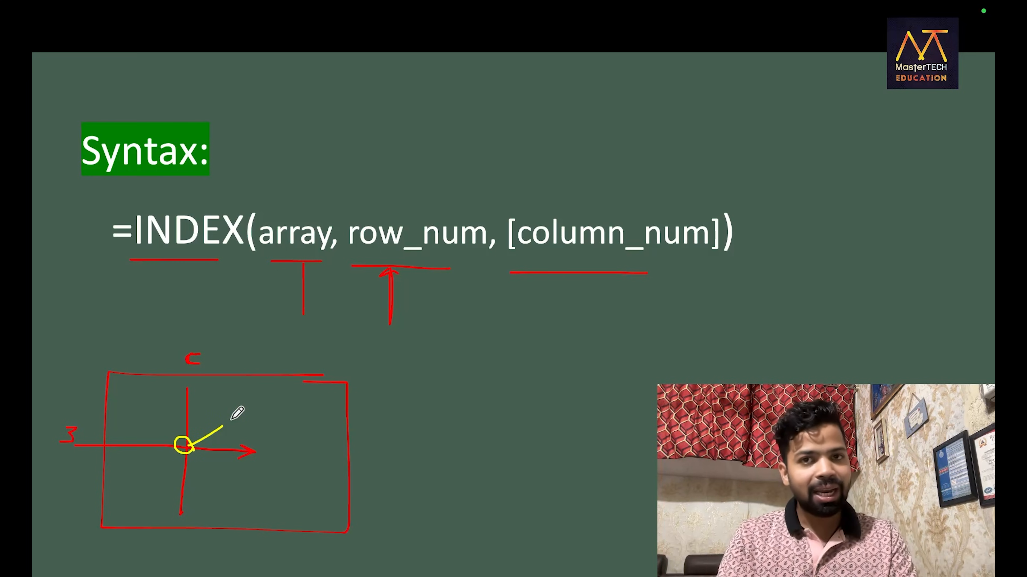
mouse_move(231, 417)
mouse_down()
mouse_move(232, 431)
mouse_move(235, 414)
mouse_move(256, 407)
mouse_up()
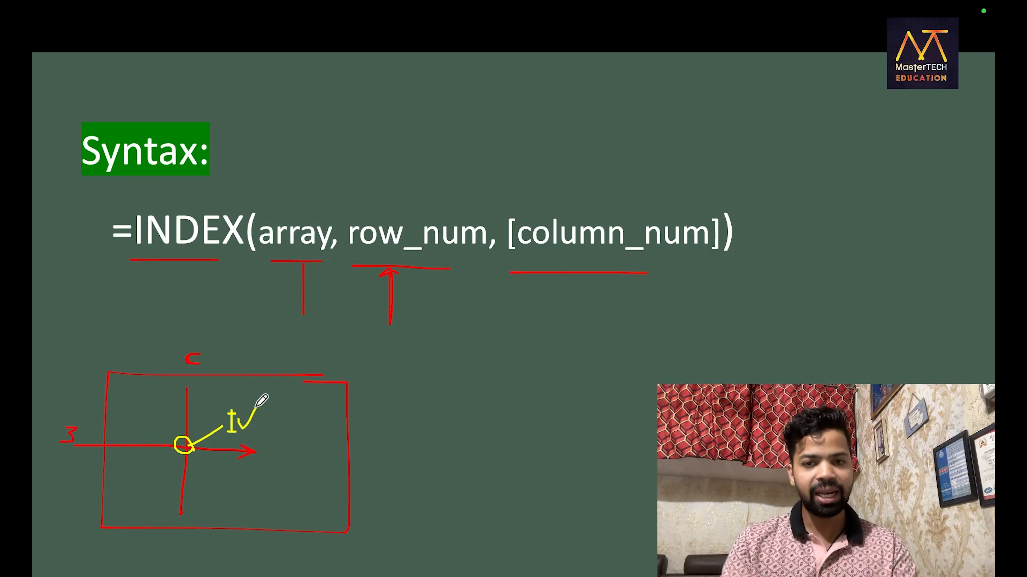
Step: Switch back to the Index Match Explain workbook in Excel
key(ctrl+Right)
key(ctrl+Right)
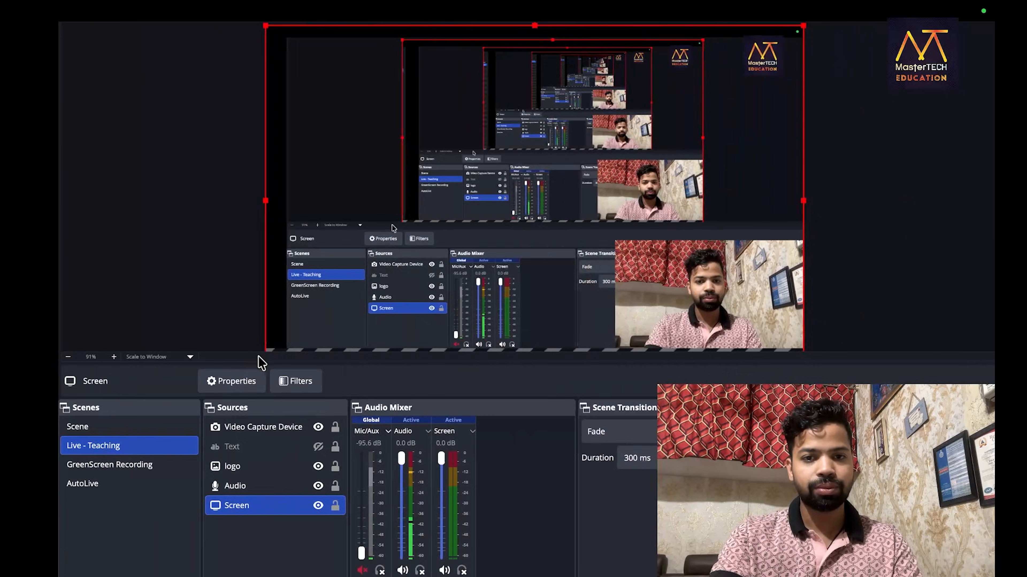
key(ctrl+Left)
key(ctrl+Left)
key(ctrl+Up)
click(628, 401)
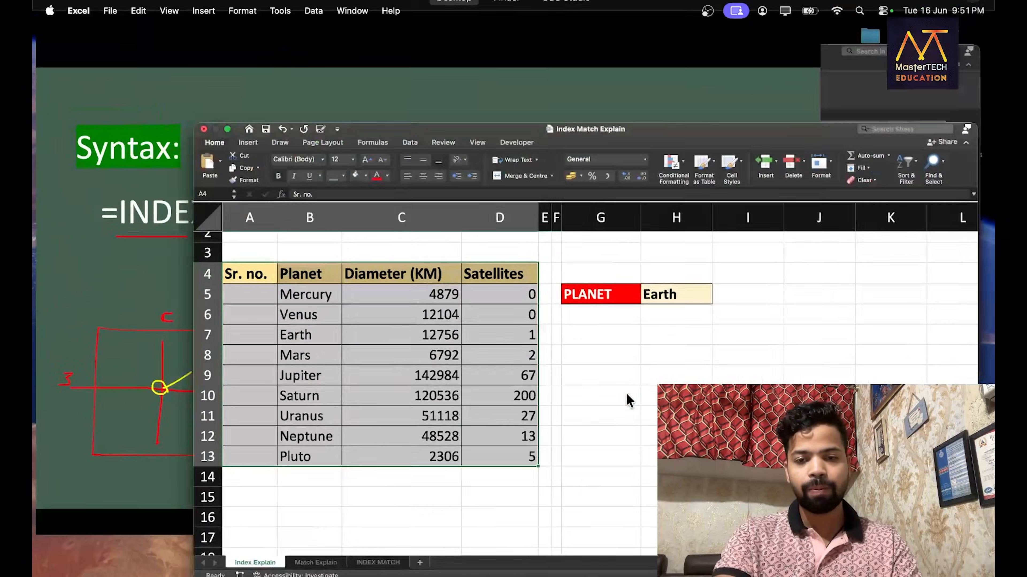
click(323, 296)
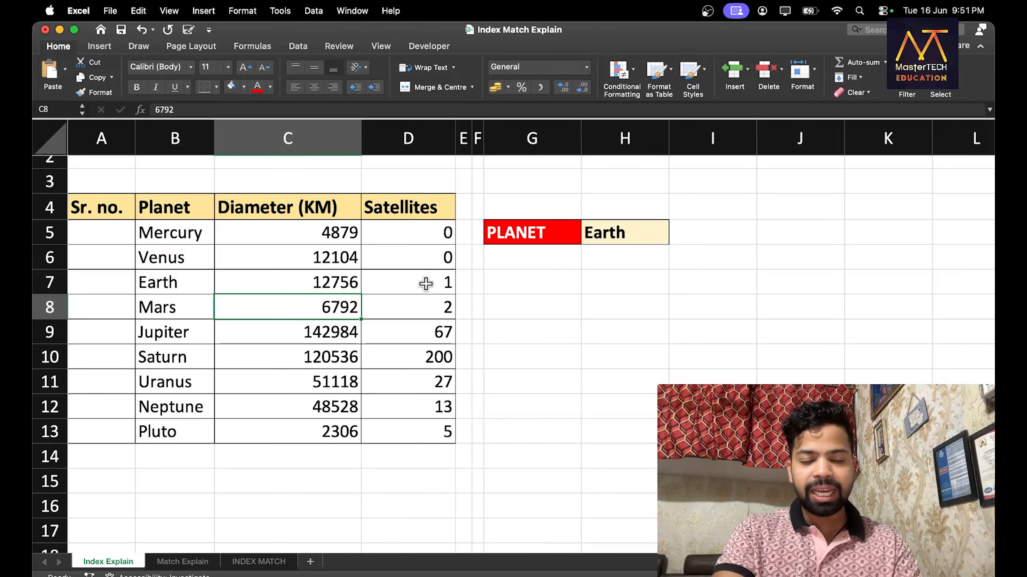
Step: Clear the planet name in H5 and fill the Earth row, A7:D7, with yellow
click(626, 232)
key(Delete)
drag(77, 282, 412, 288)
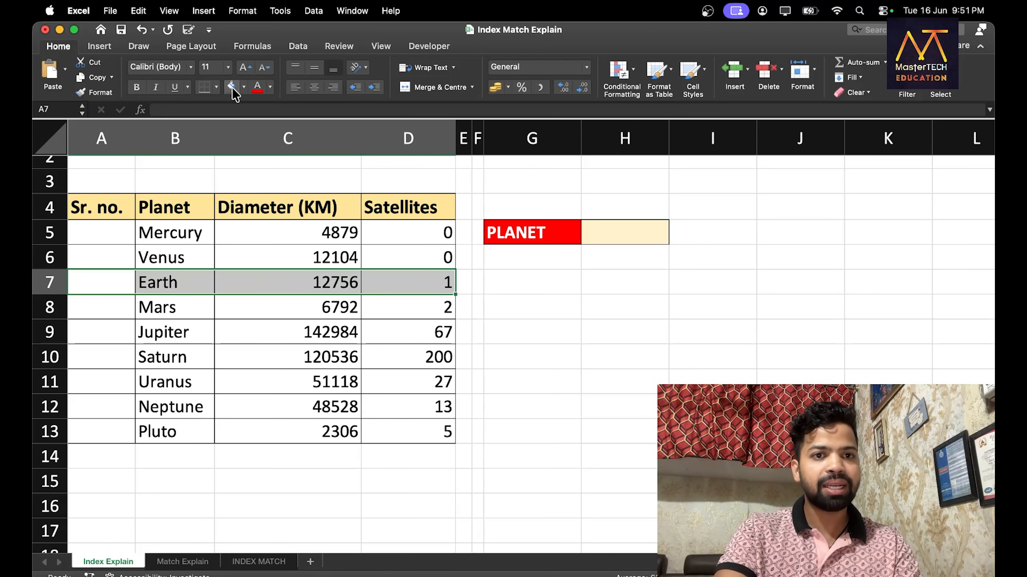
click(244, 87)
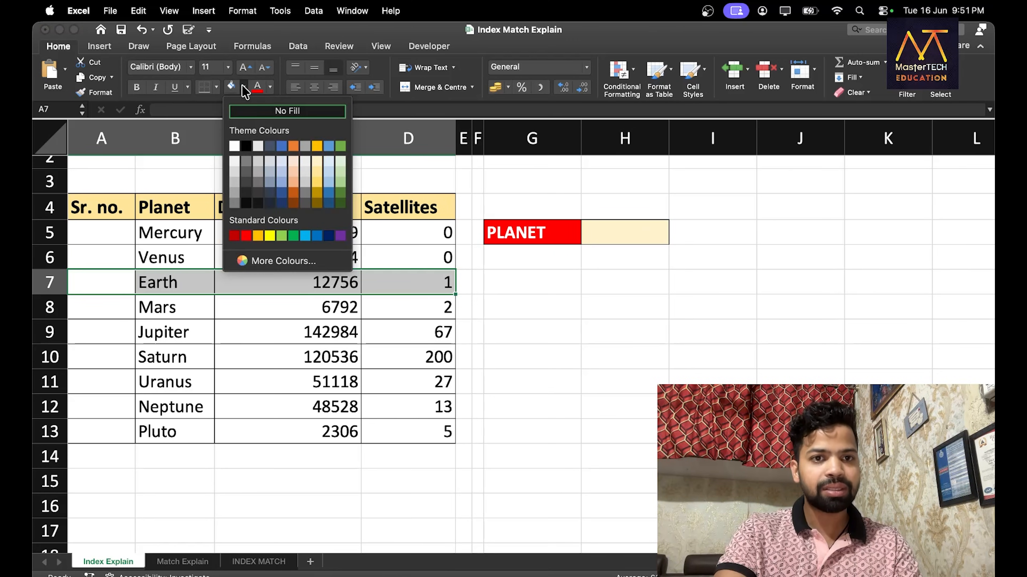
click(269, 235)
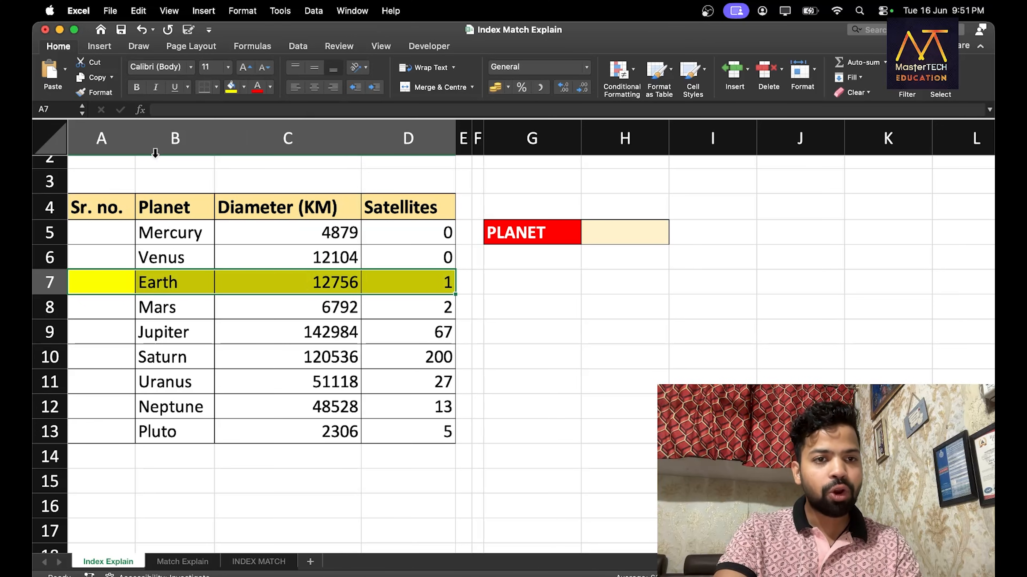
Step: Fill the whole of column B with the same yellow
click(161, 142)
click(231, 86)
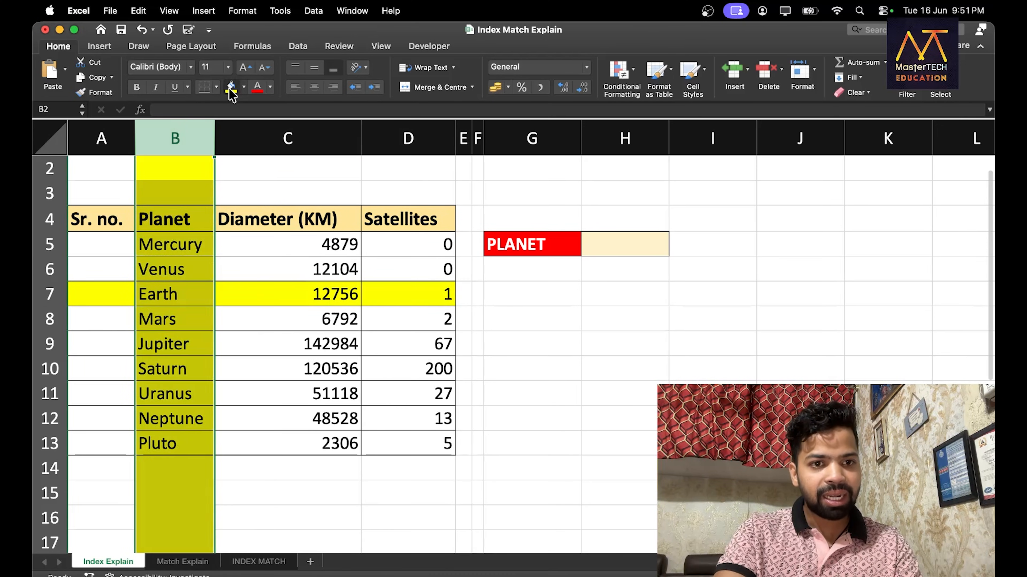
click(285, 396)
Step: Make the Earth cell, where row 7 and column B intersect, bold
click(49, 294)
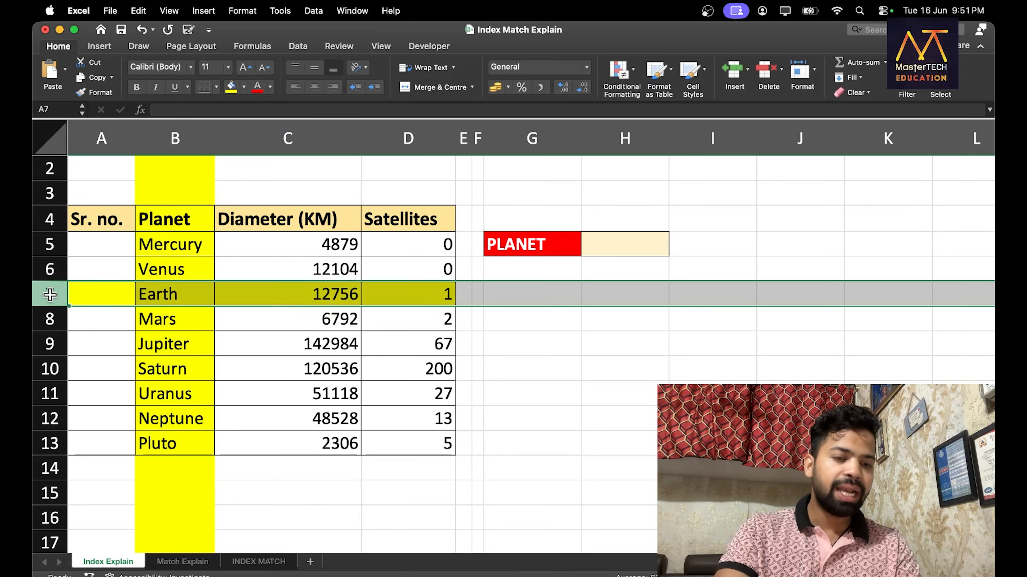
click(137, 295)
key(super+b)
click(182, 154)
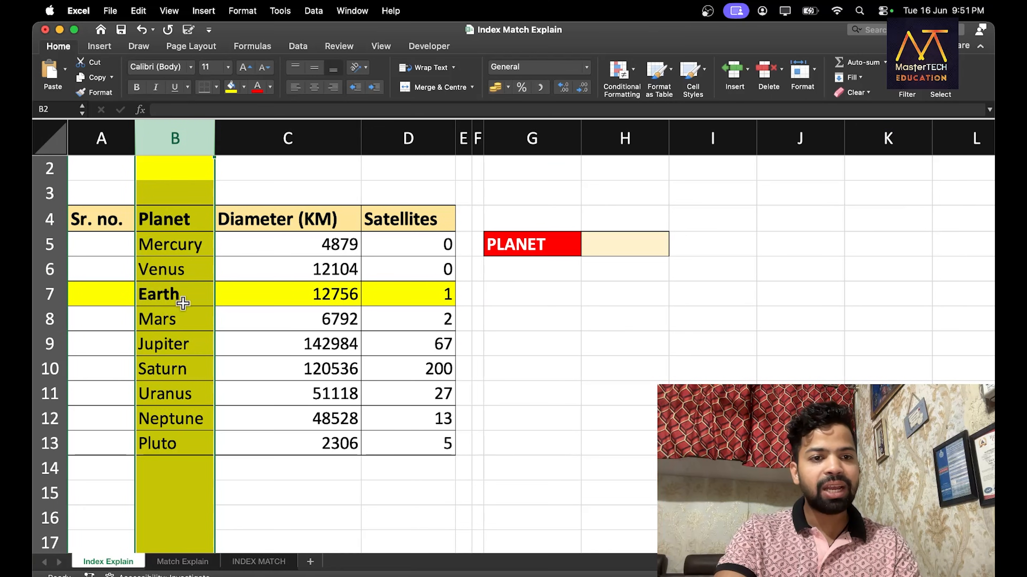
Step: Enter "Index Cell" in B7 and reword it to "Index value"
click(173, 304)
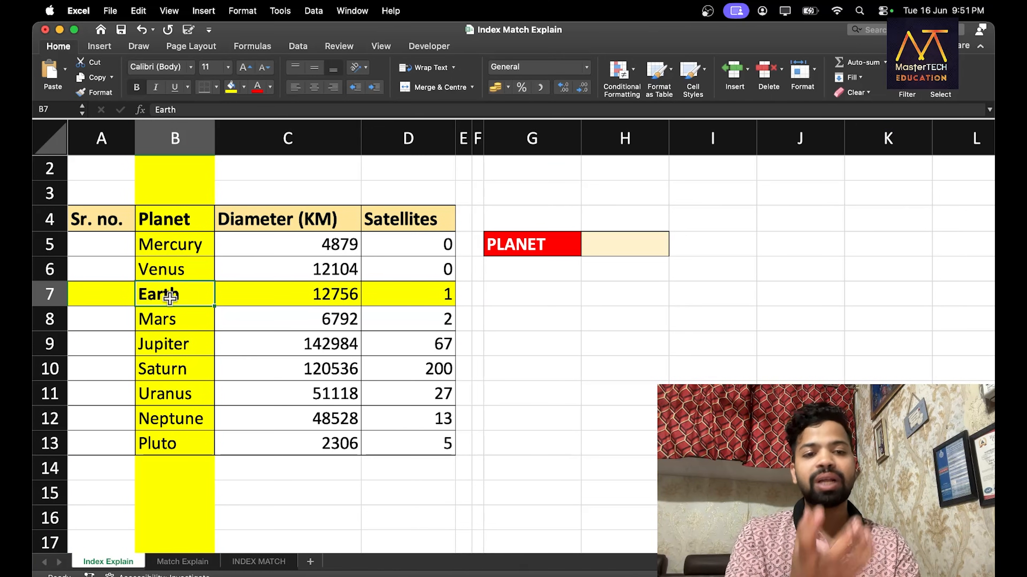
text(Index Cell)
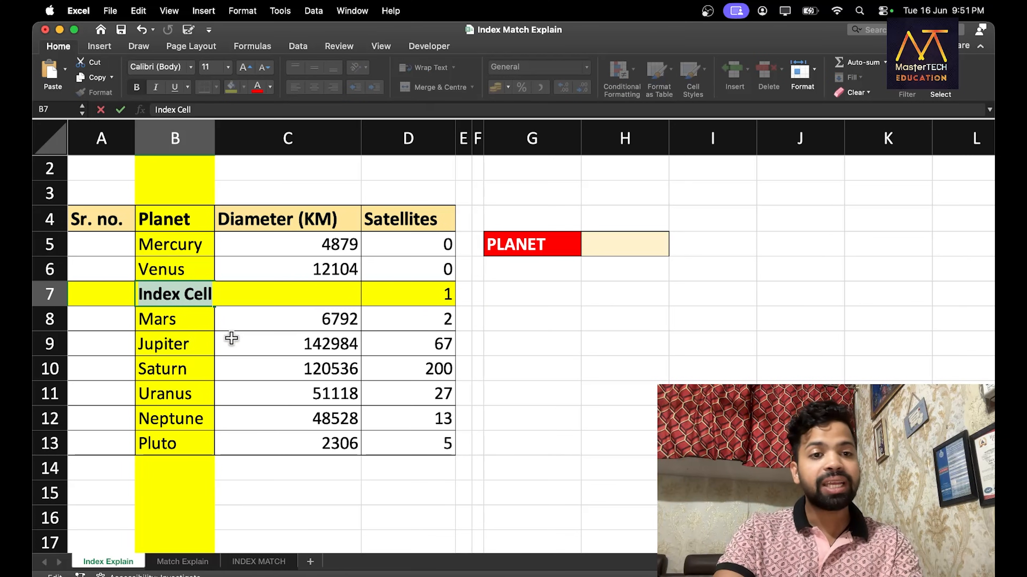
key(BackSpace)
key(BackSpace)
key(BackSpace)
key(BackSpace)
key(BackSpace)
key(BackSpace)
text(x va)
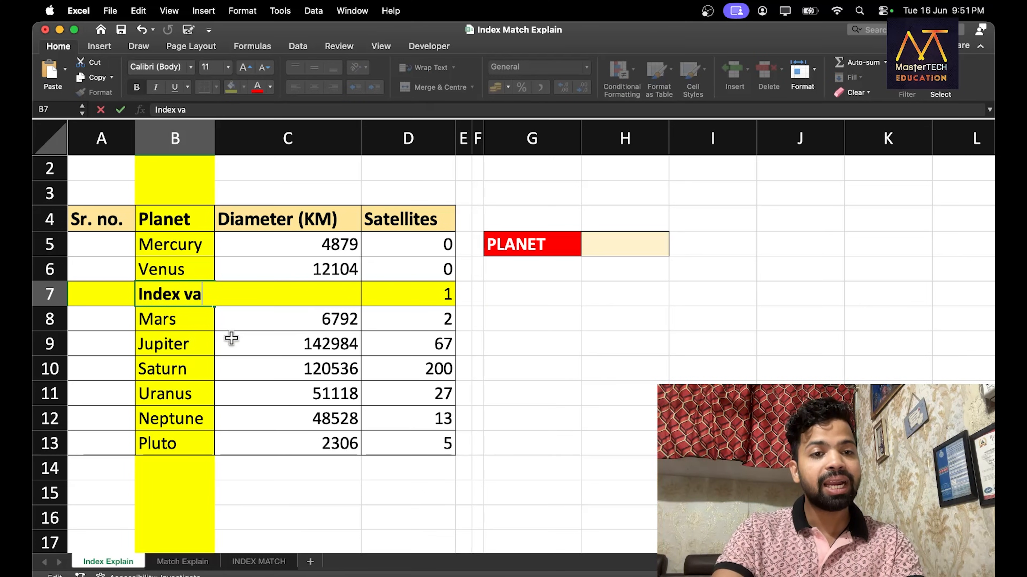
text(lue)
Step: Replace the text in B7 with "Earth"
key(super+a)
text(eas)
key(BackSpace)
key(BackSpace)
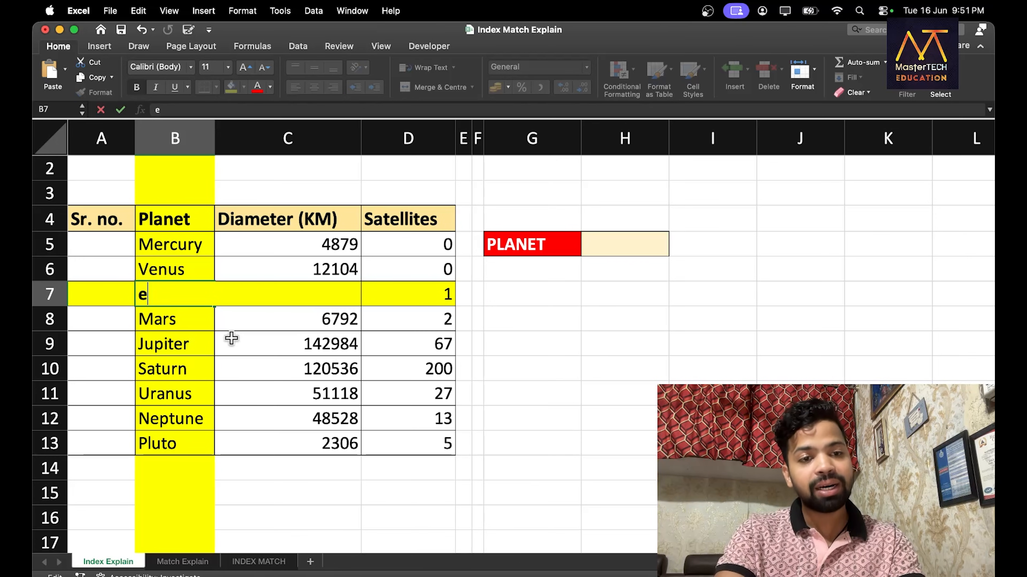
text(ar)
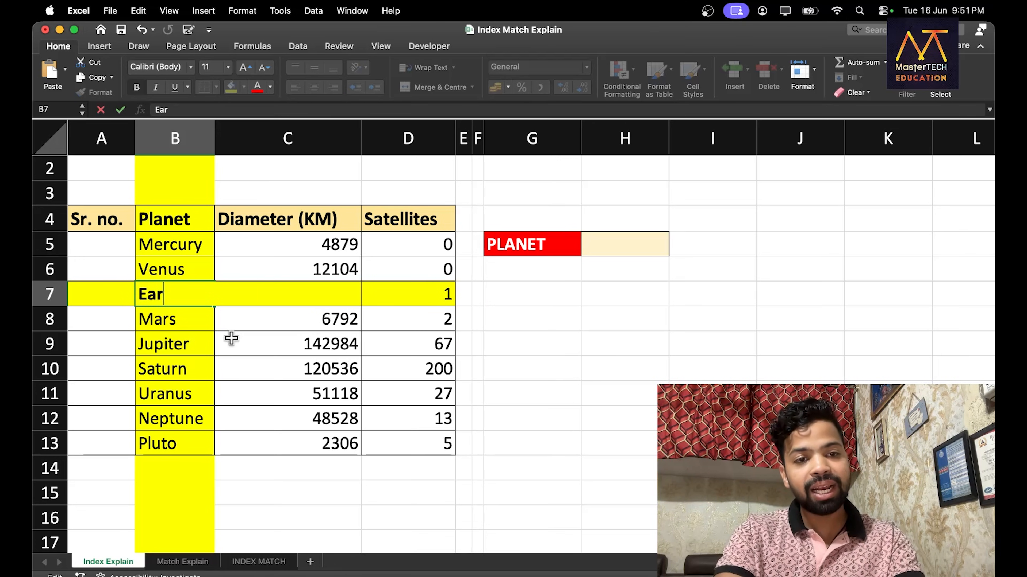
text(th)
key(Return)
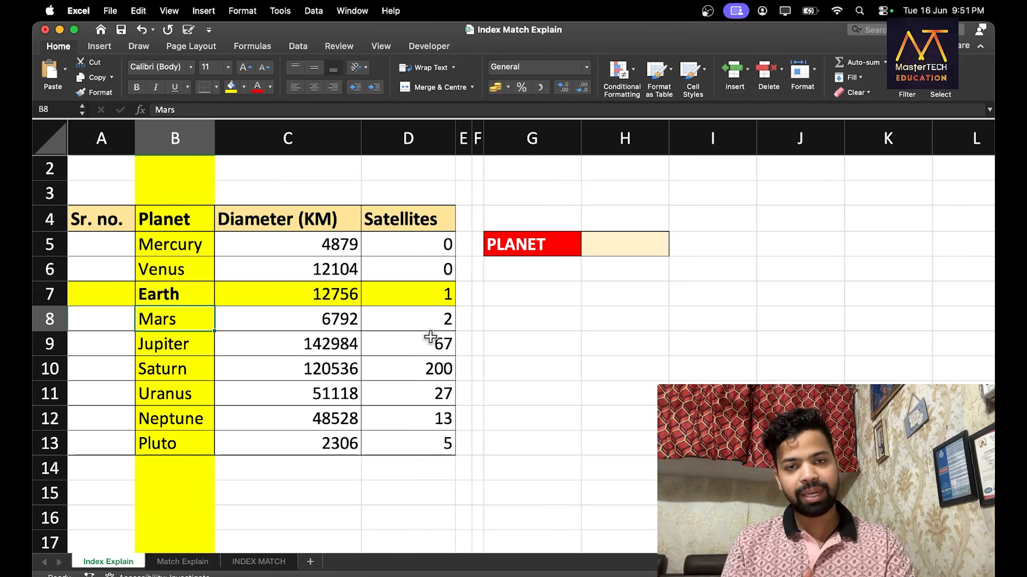
Step: Enter the formula =INDEX(A4:D13,4,2) in H5 beside the PLANET label
click(611, 243)
text(=)
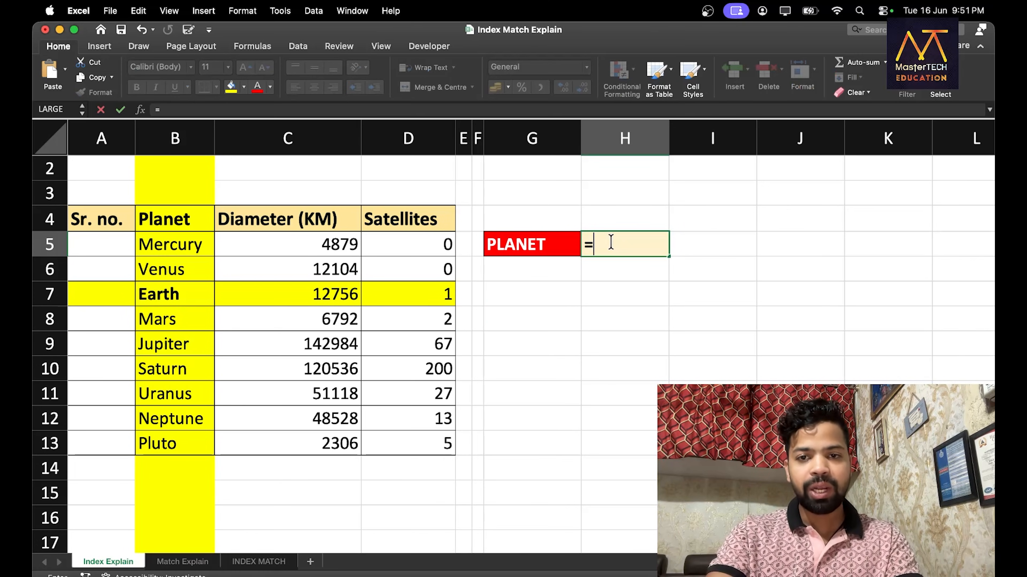
text(Inde)
key(Tab)
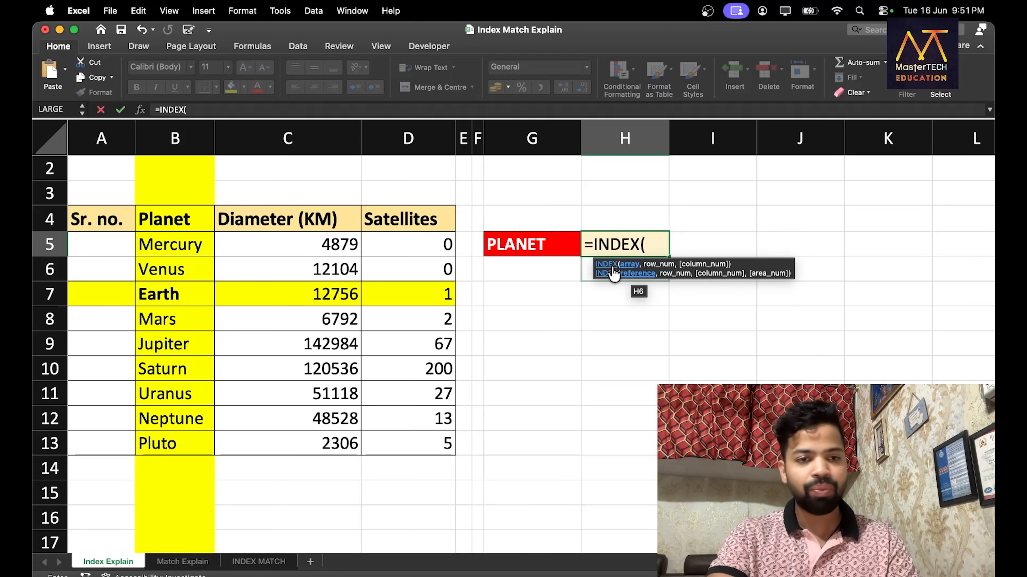
drag(118, 218, 392, 441)
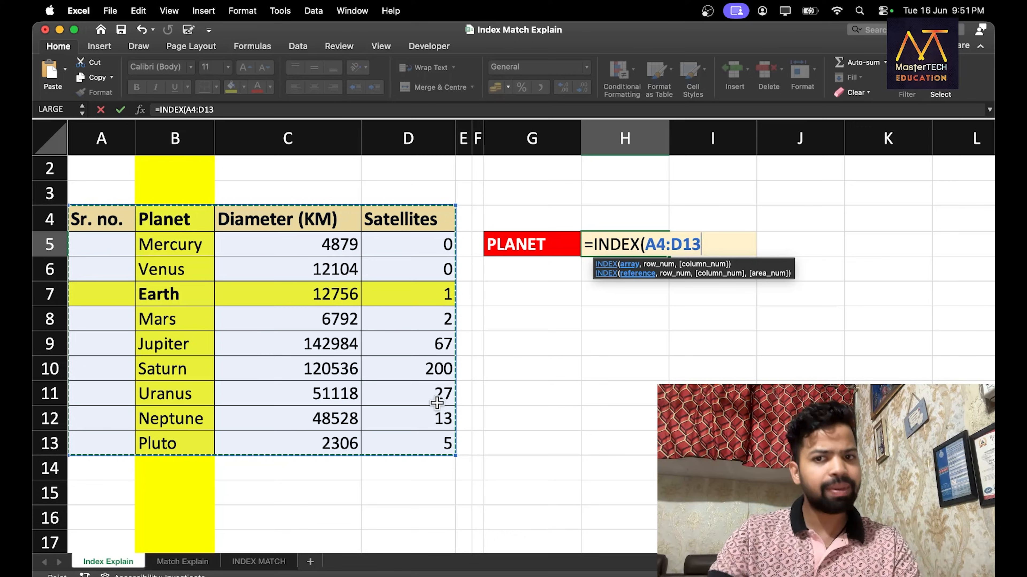
text(,)
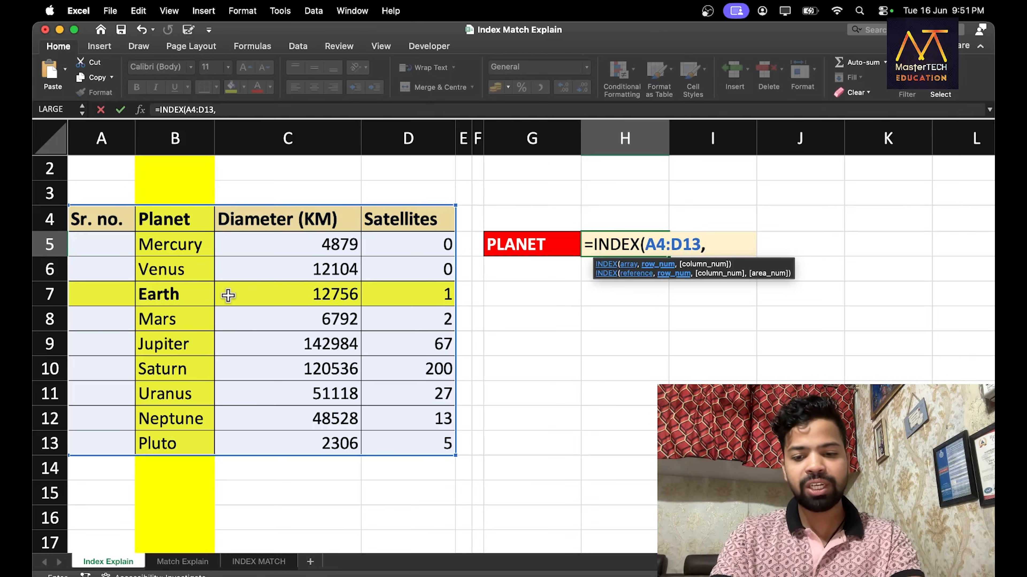
text(4,)
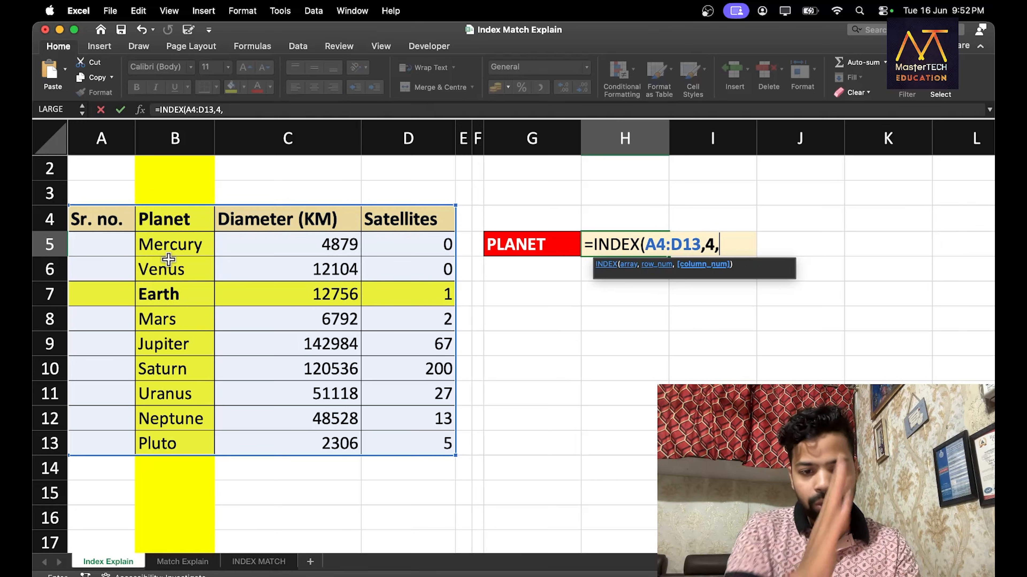
text(2))
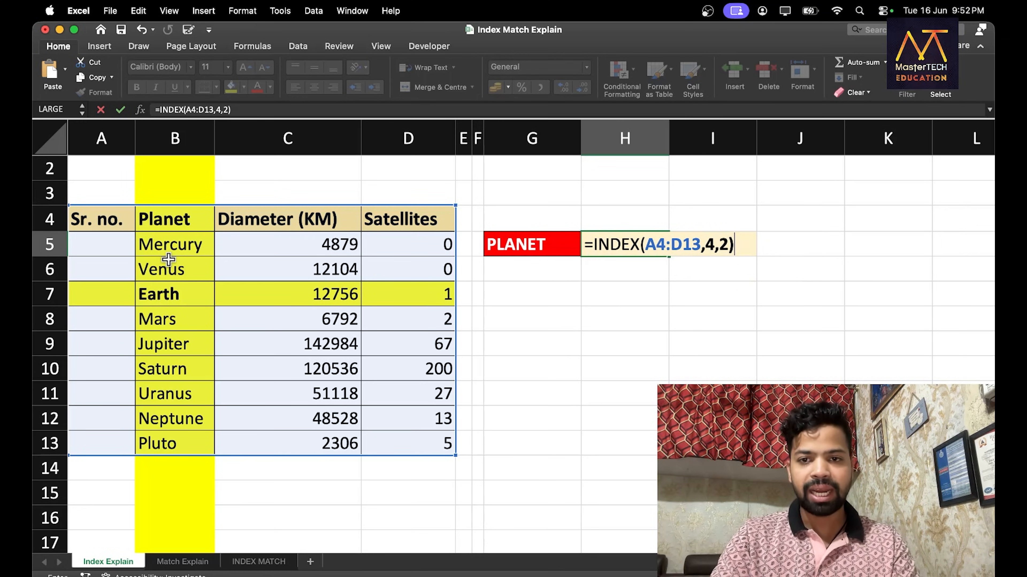
key(Return)
click(597, 244)
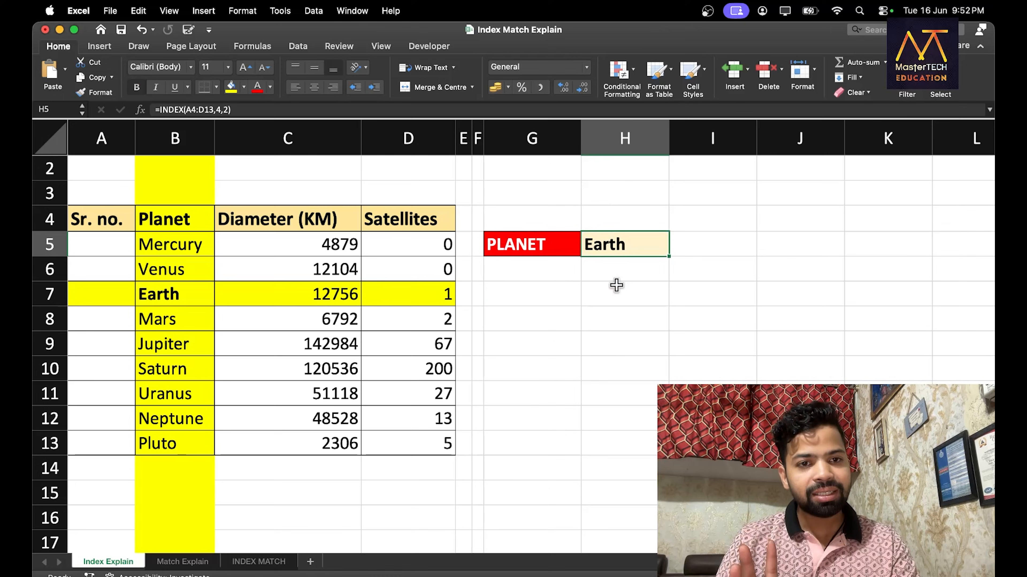
Step: Replace the text in B7 with "Index value" and widen column H slightly to fit the text in H5
click(206, 298)
text(In)
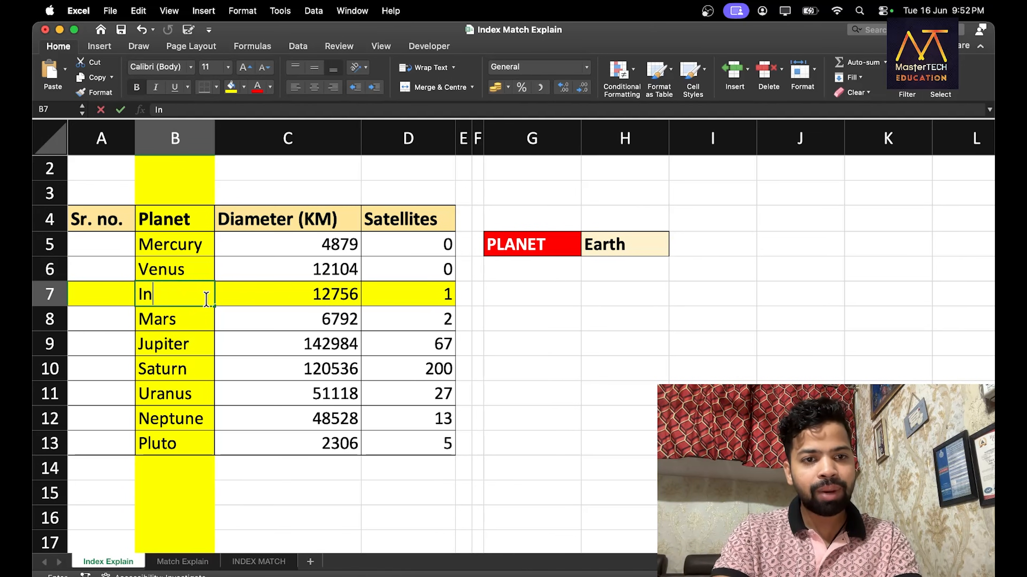
text(de xvalue)
key(Return)
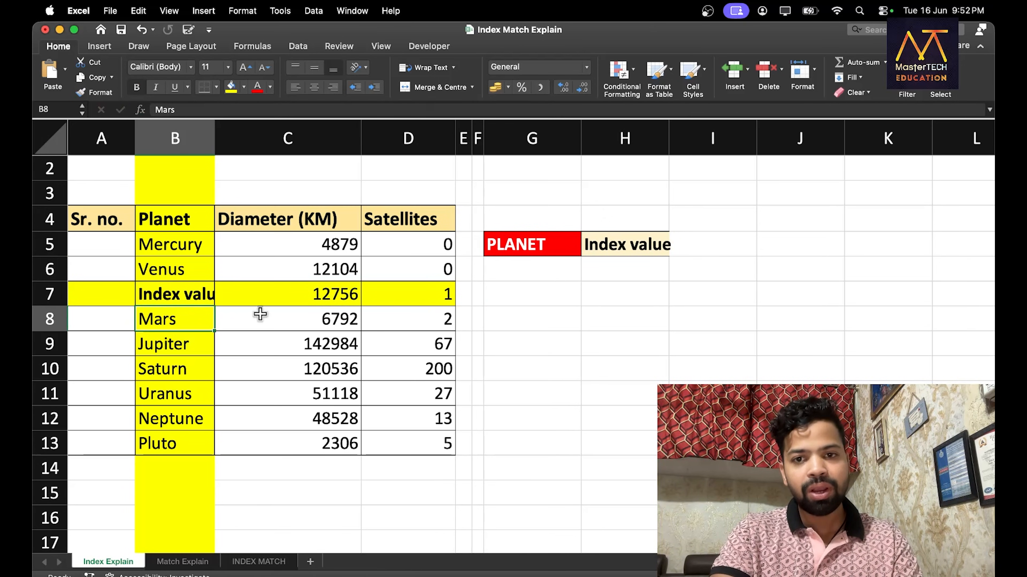
click(623, 245)
drag(669, 142, 693, 142)
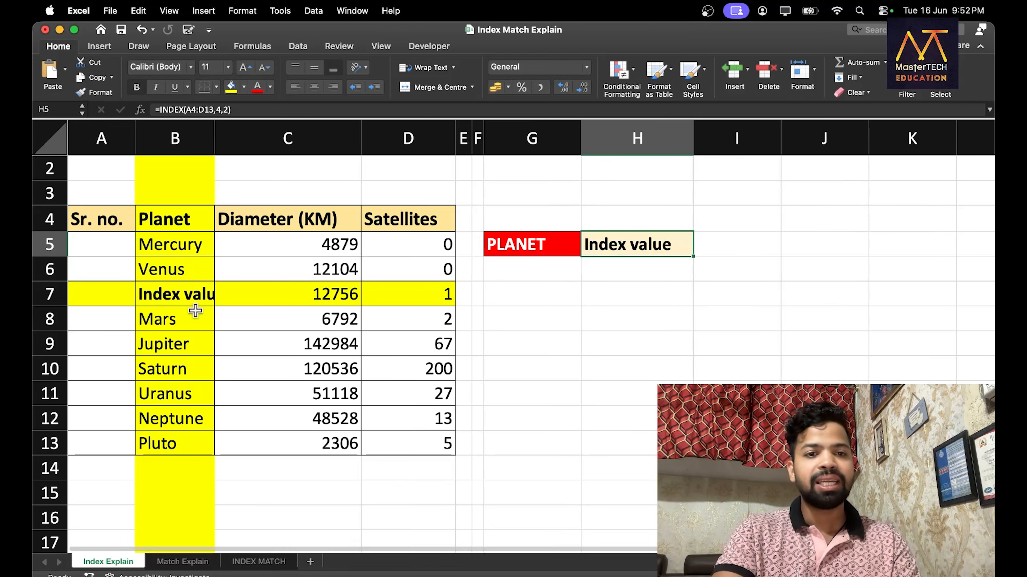
Step: Point out row 7, column B and their intersection cell B7 by selecting each one in turn
click(53, 295)
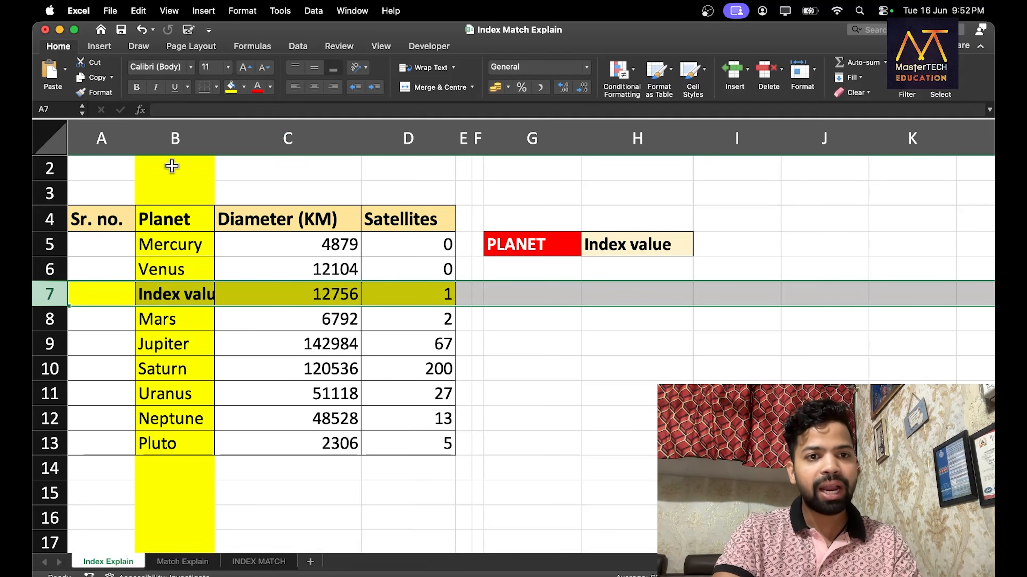
click(172, 140)
click(178, 299)
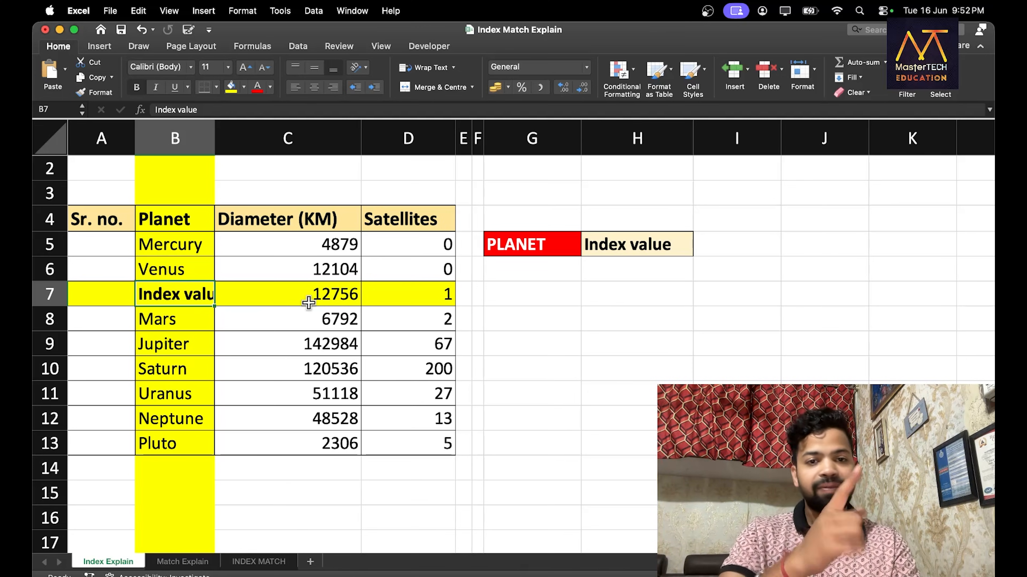
Step: Switch to the syntax slide and draw yellow brackets above and below [column_num], with a Y-shaped line above and a small x below
key(ctrl+Up)
click(329, 250)
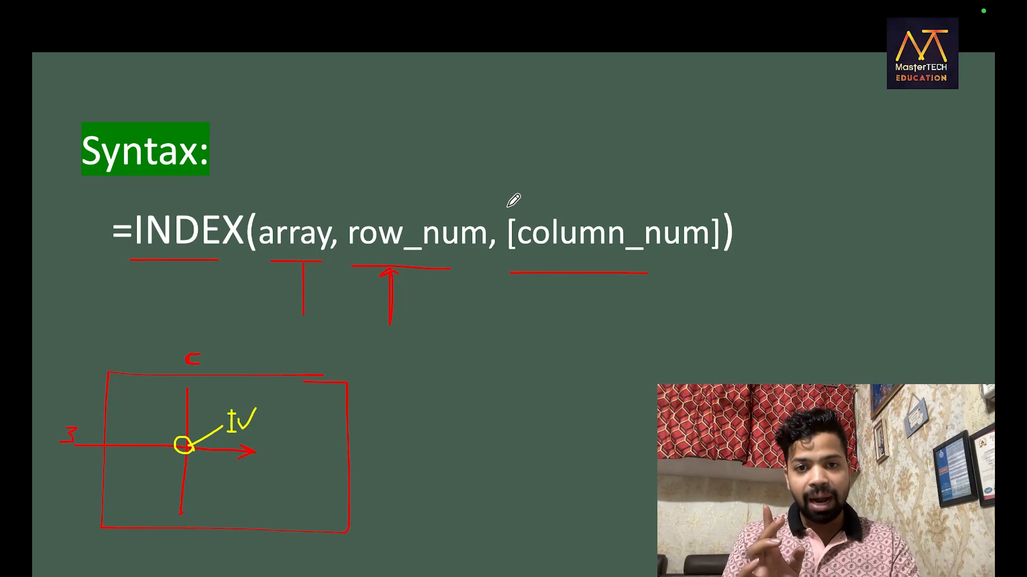
mouse_move(510, 196)
mouse_down()
mouse_move(702, 195)
mouse_move(711, 210)
mouse_up()
mouse_move(598, 209)
mouse_down()
mouse_move(592, 151)
mouse_move(600, 169)
mouse_move(645, 140)
mouse_up()
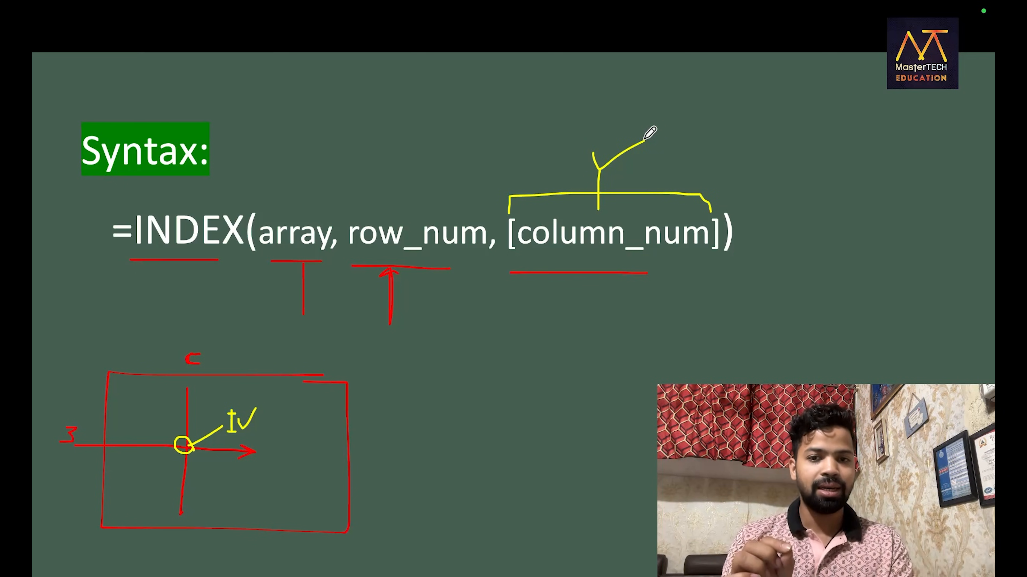
mouse_move(500, 249)
mouse_down()
mouse_move(501, 261)
mouse_move(564, 302)
mouse_move(726, 288)
mouse_move(731, 267)
mouse_up()
mouse_move(649, 315)
mouse_down()
mouse_move(632, 331)
mouse_move(644, 325)
mouse_up()
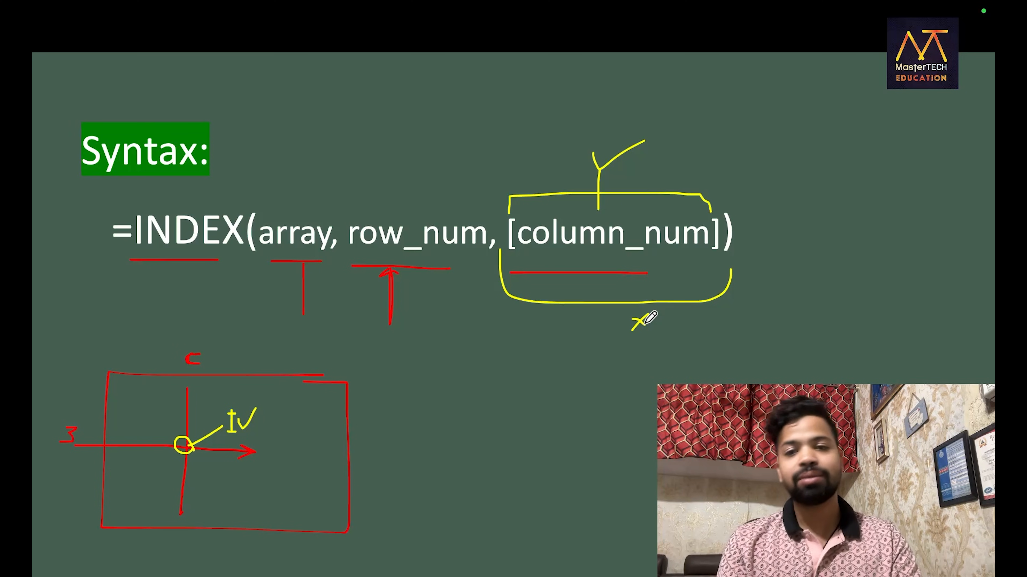
Step: Switch back to the Excel workbook and copy the planet table A4:D13 to a new location starting at N4
key(ctrl+Up)
click(664, 347)
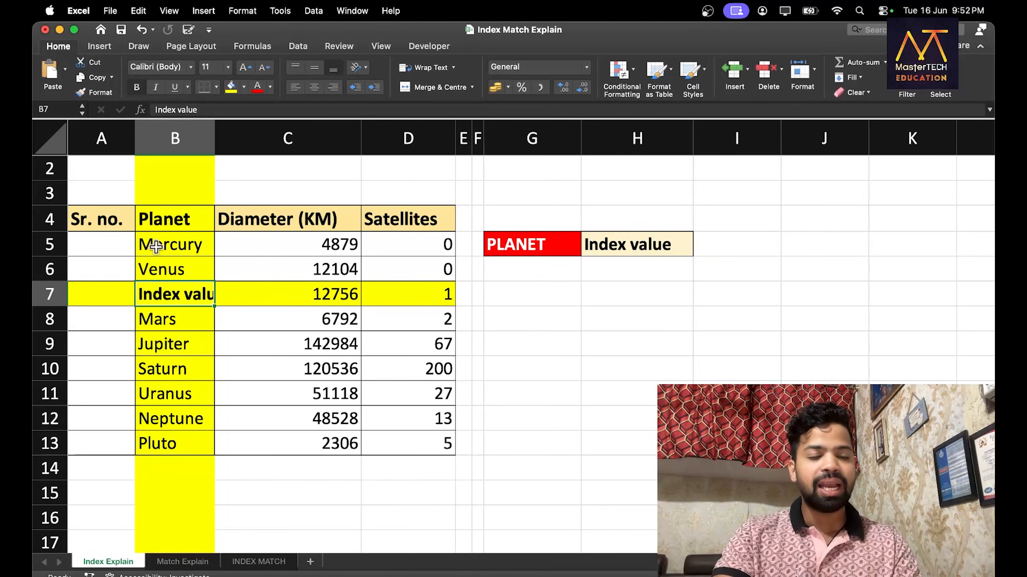
drag(104, 216, 415, 450)
key(super+c)
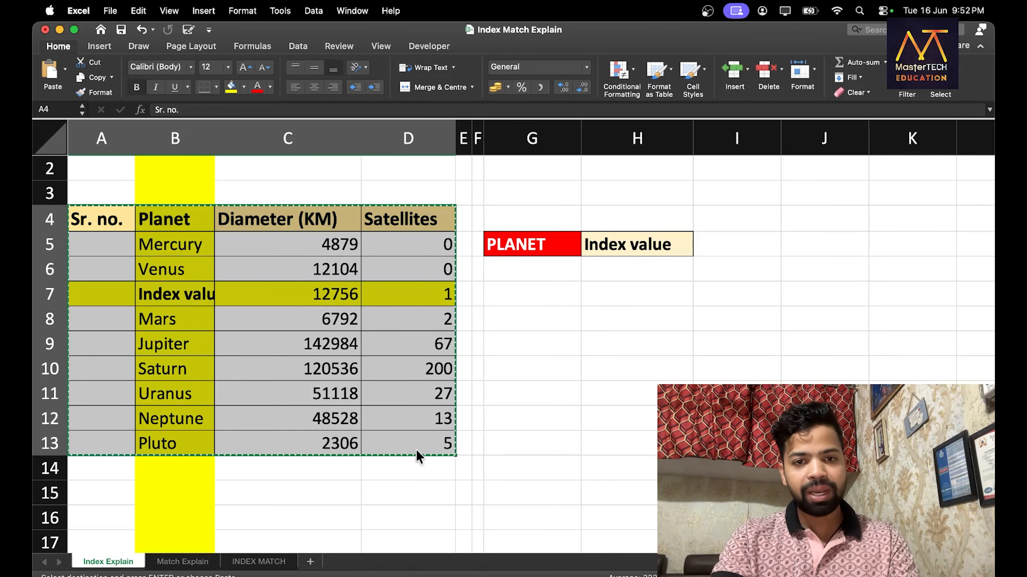
scroll(414, 453, right, 10)
click(265, 211)
key(super+v)
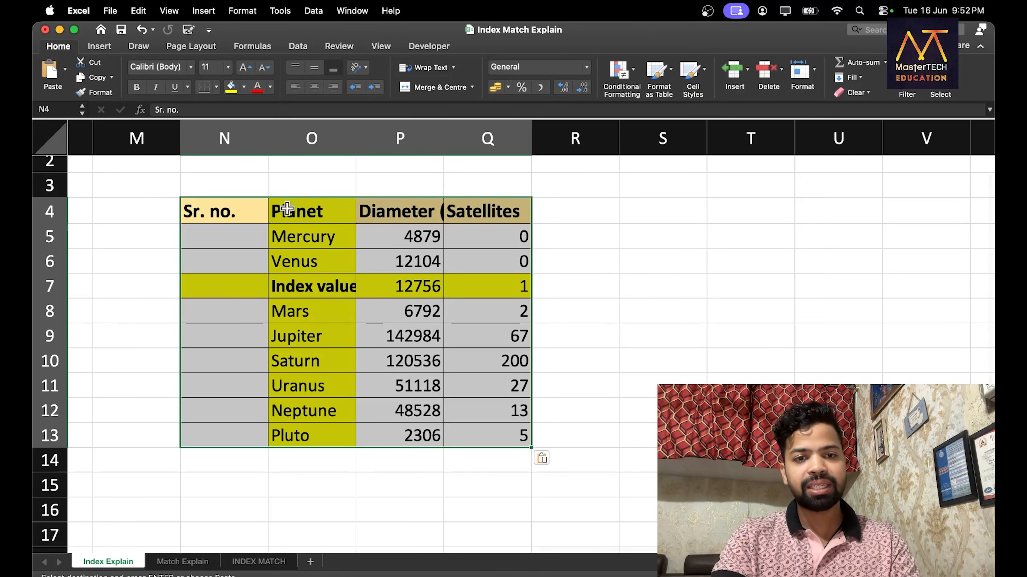
Step: Enter the formula =INDEX(O4:O13,4) in S6, using only the copied table's Planet column and a row number
click(657, 277)
click(683, 265)
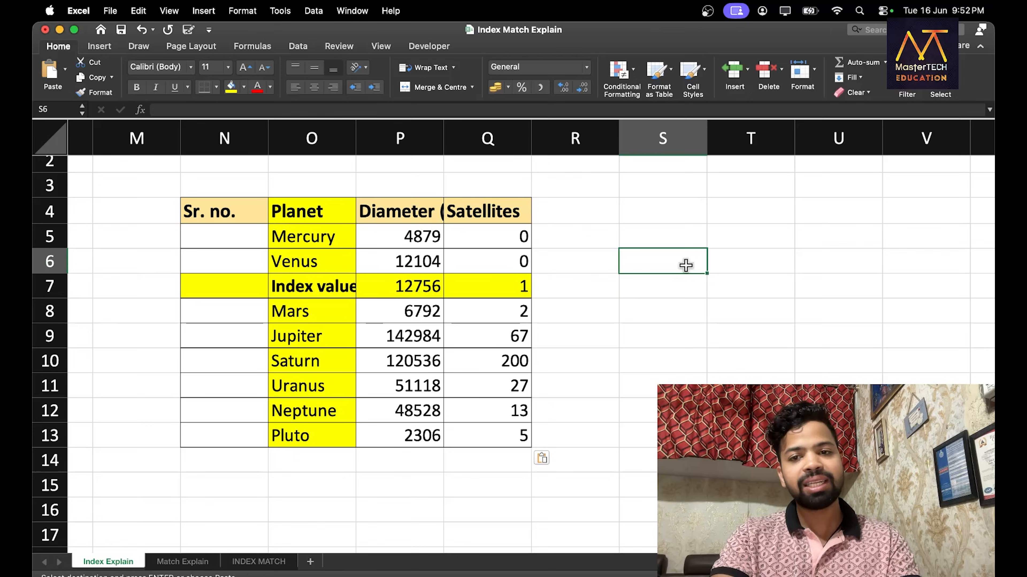
text(=Inde)
key(Tab)
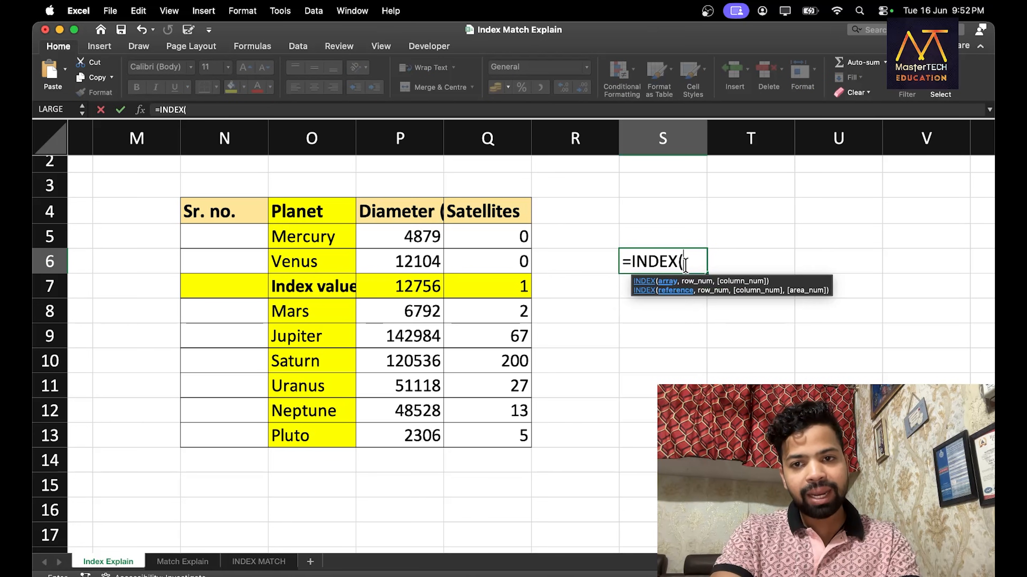
drag(305, 208, 319, 431)
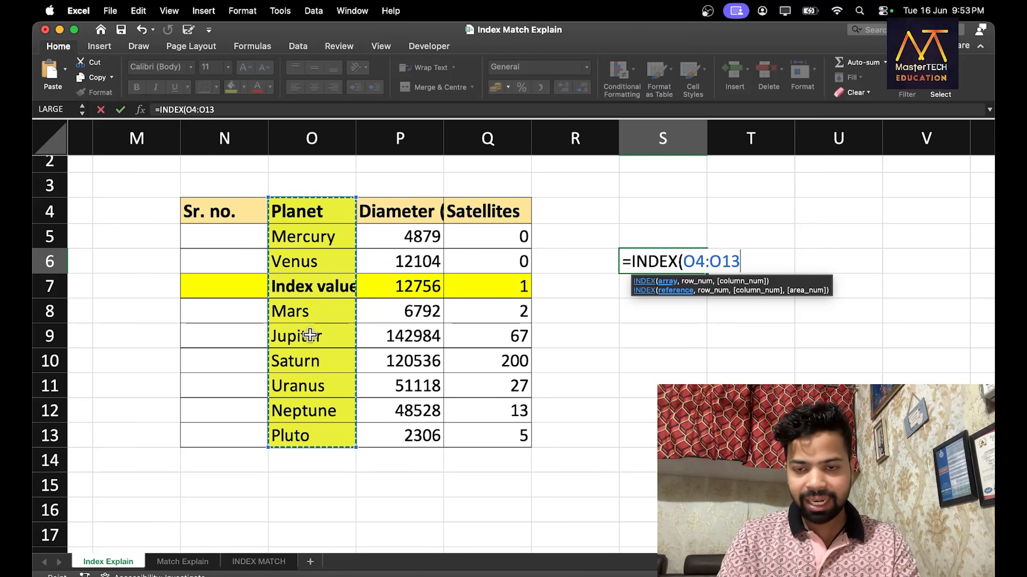
text(,4)
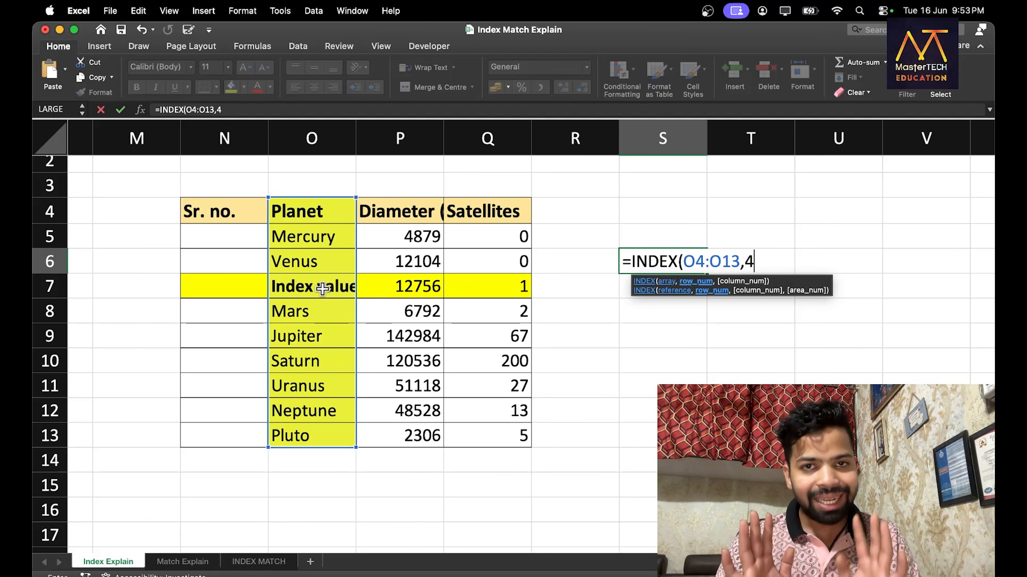
text())
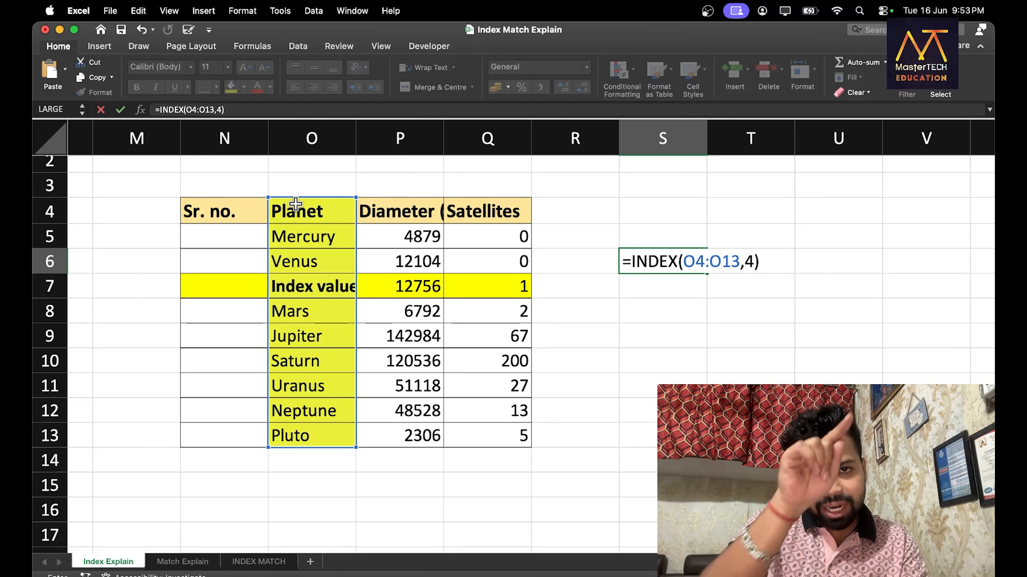
key(Return)
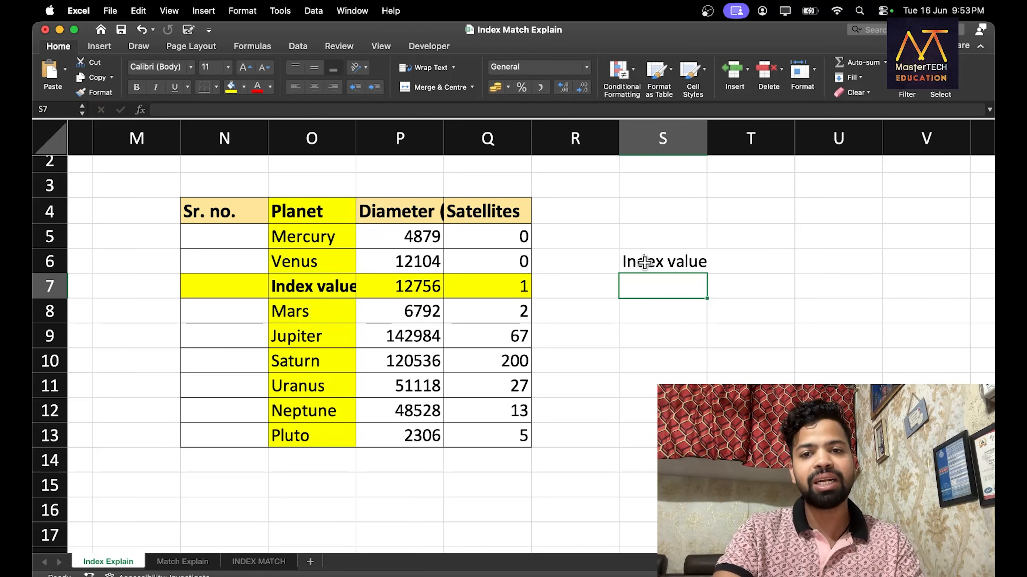
Step: Replace the text in O7 of the copied table with "Earth" and check the formula cell S6
click(644, 262)
click(329, 286)
text(Ea)
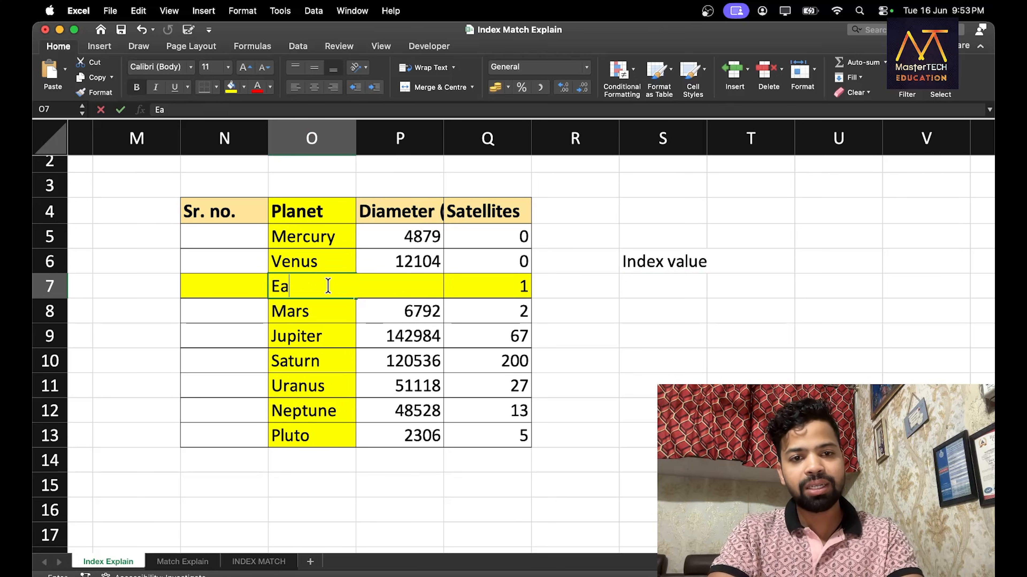
text(rth)
key(Return)
click(624, 267)
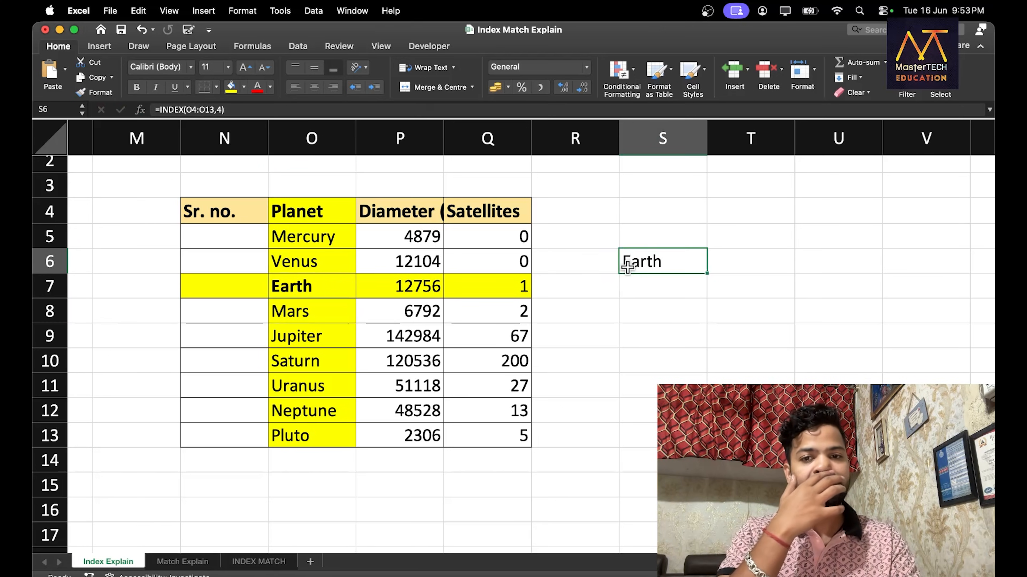
Step: Enter the formula =INDEX(N4:Q13,4,2) in S8, using the whole copied table with row and column numbers
click(630, 297)
click(633, 313)
text(=in)
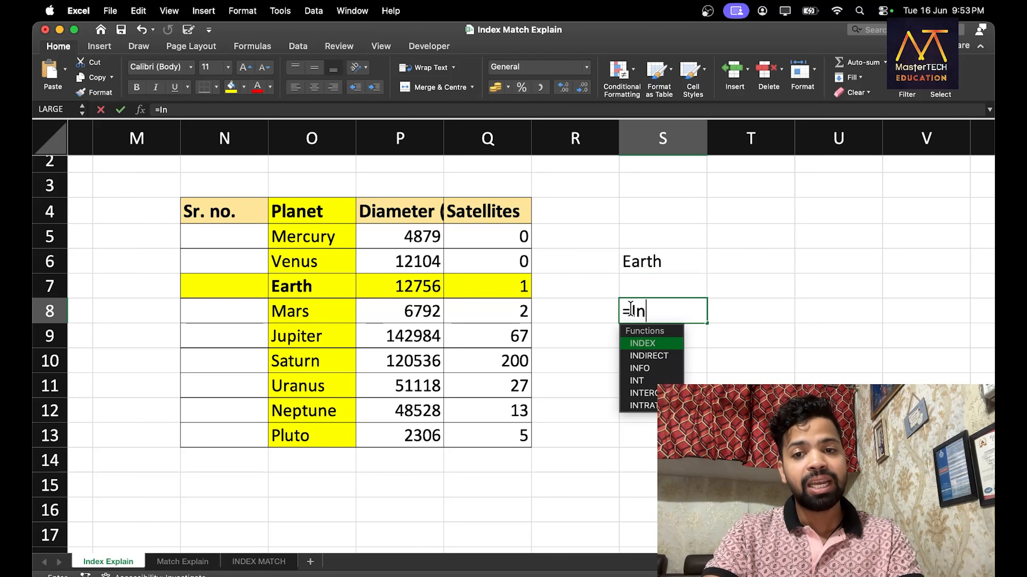
key(Tab)
drag(309, 208, 502, 428)
drag(218, 212, 507, 432)
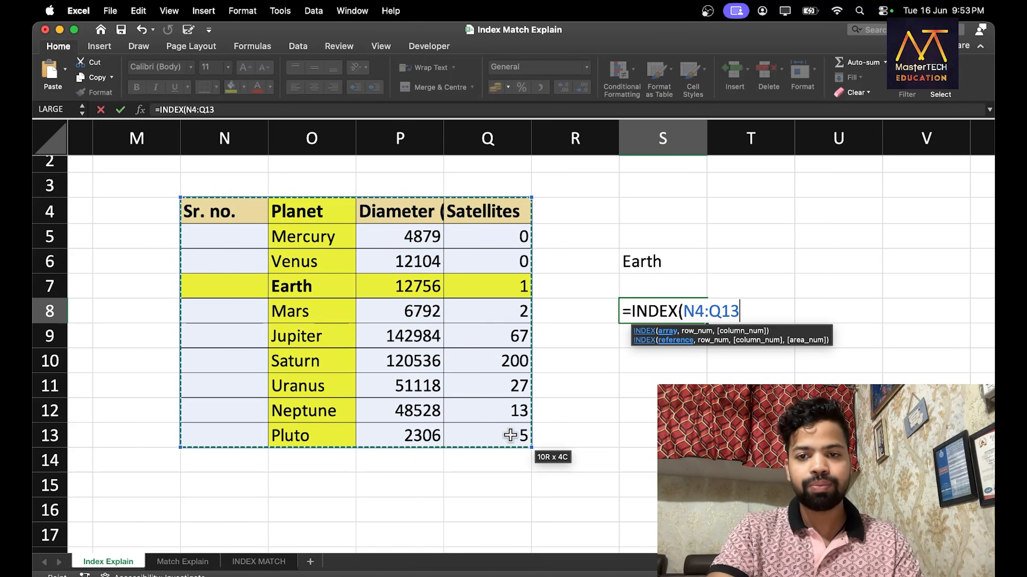
text(,)
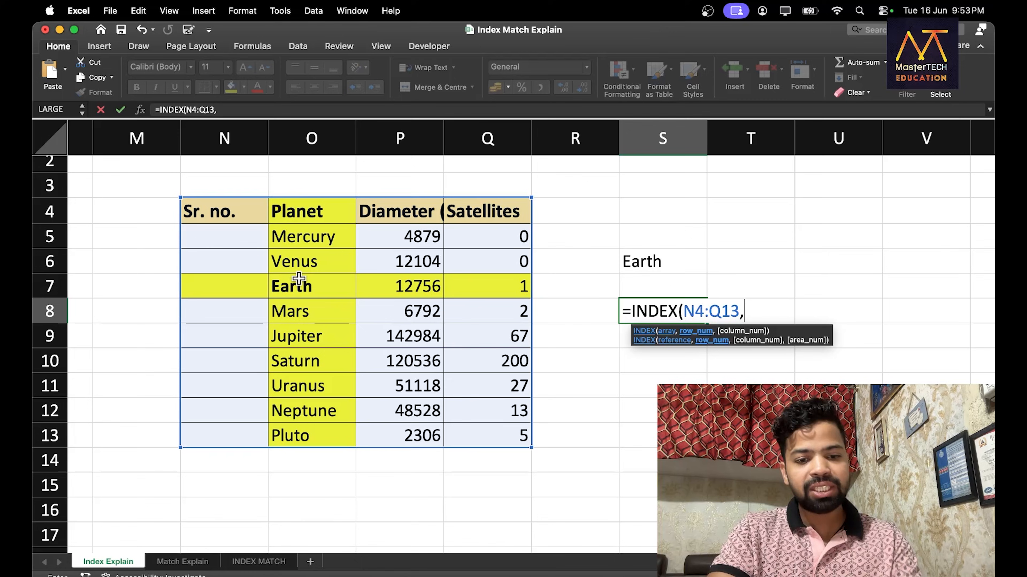
text(4,2)
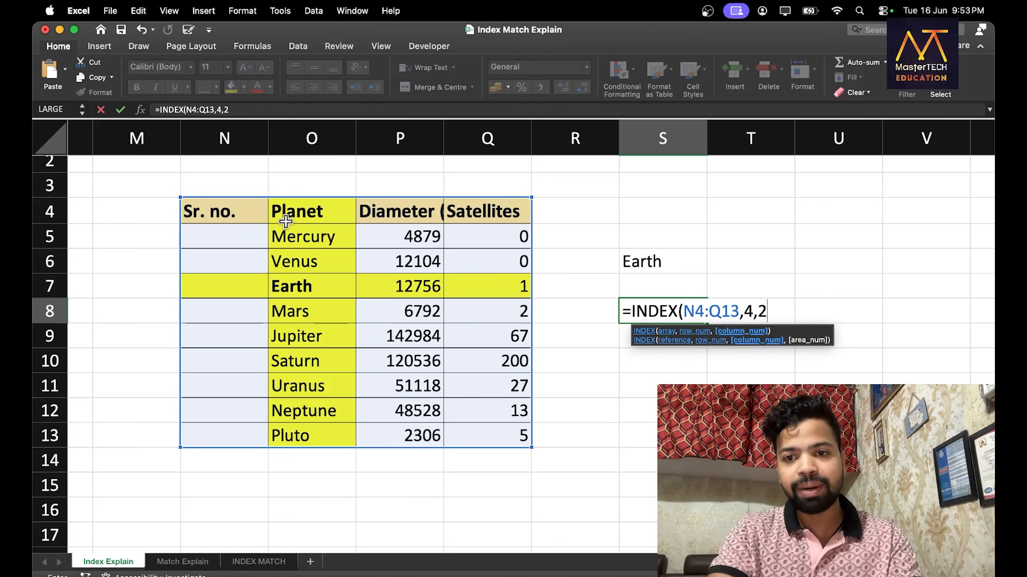
key(Return)
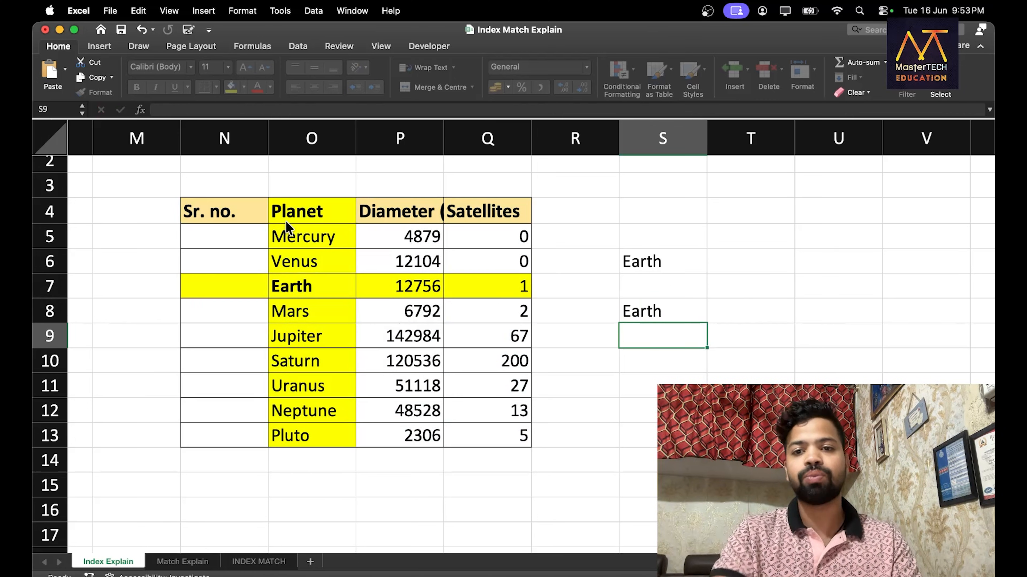
Step: Compare the INDEX formulas in S6 and S8, examining their array ranges and the row and column arguments
drag(629, 242, 631, 341)
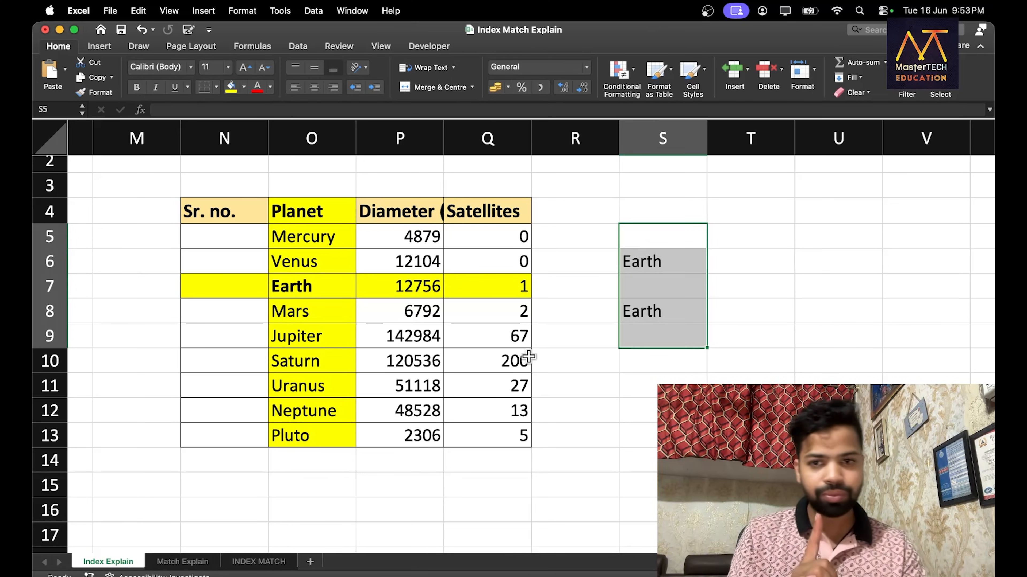
double_click(635, 262)
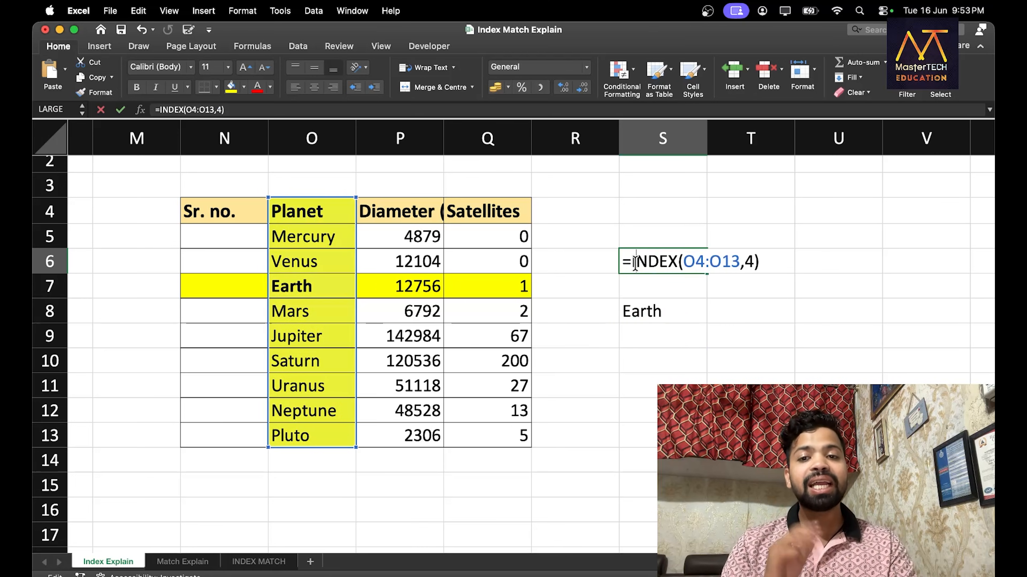
double_click(671, 316)
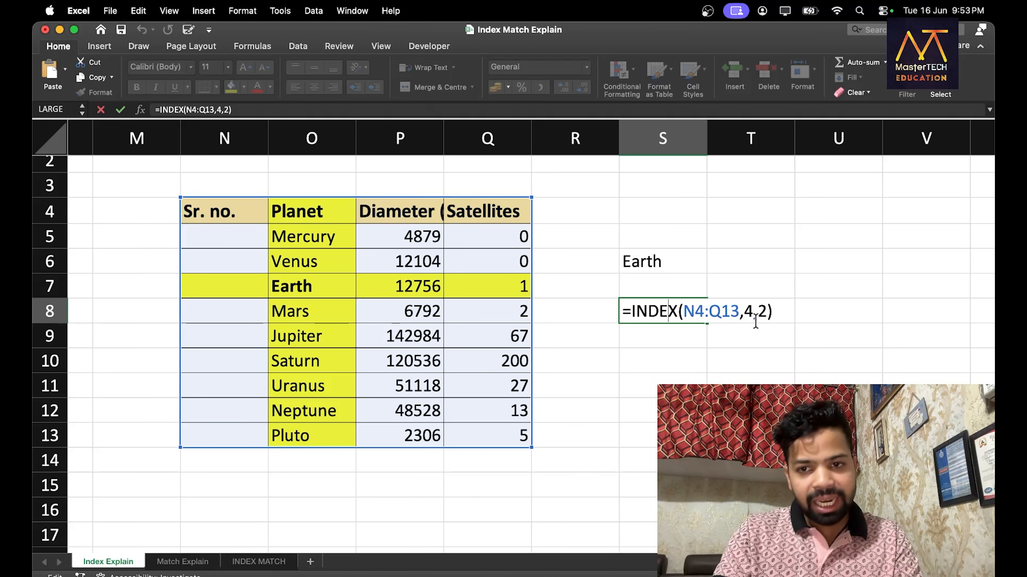
double_click(746, 316)
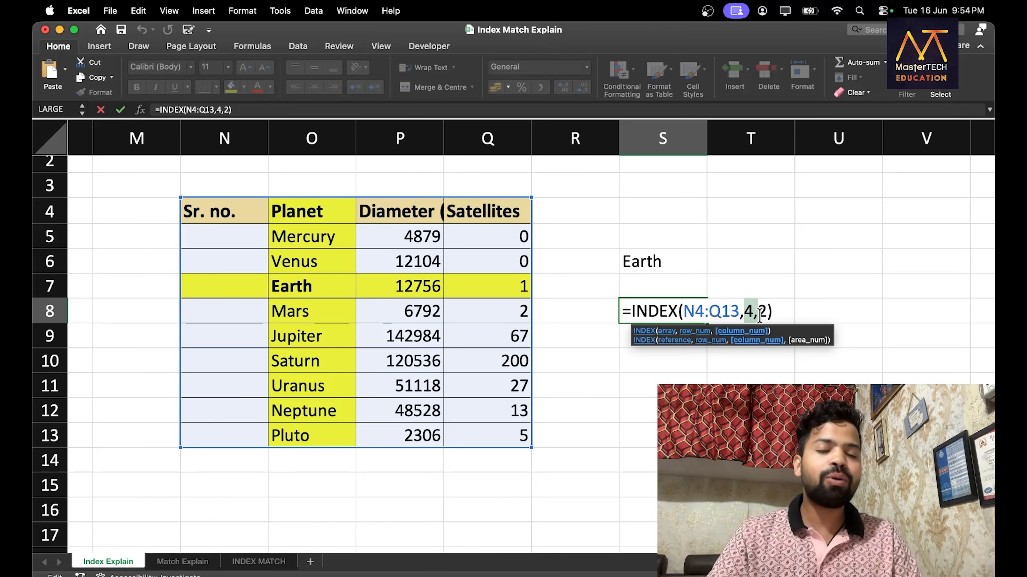
Step: Review the formula in S6 against the single Planet column O4:O13 and the multi-column table headings
key(Return)
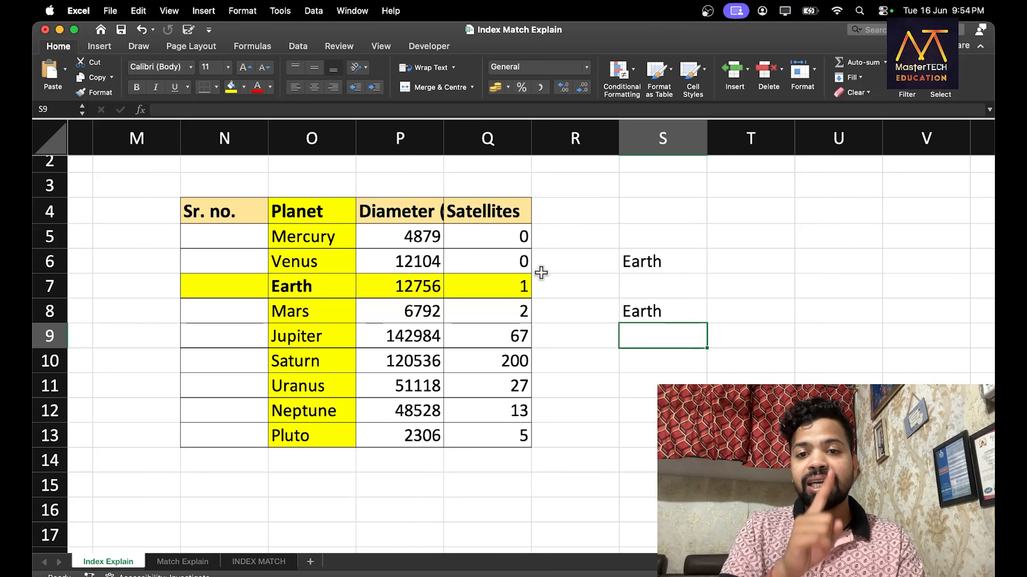
click(622, 269)
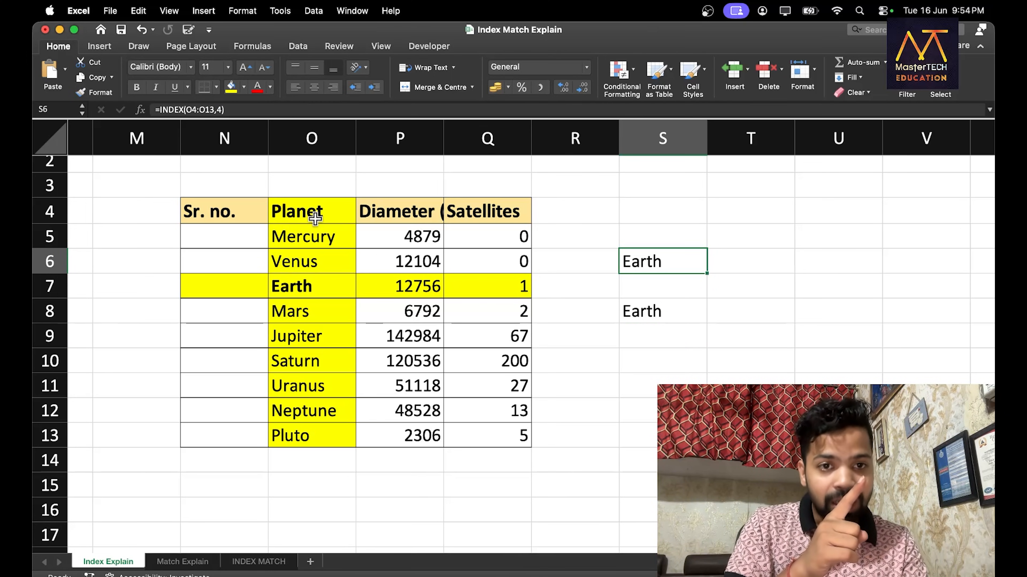
drag(314, 217, 309, 436)
drag(197, 206, 411, 213)
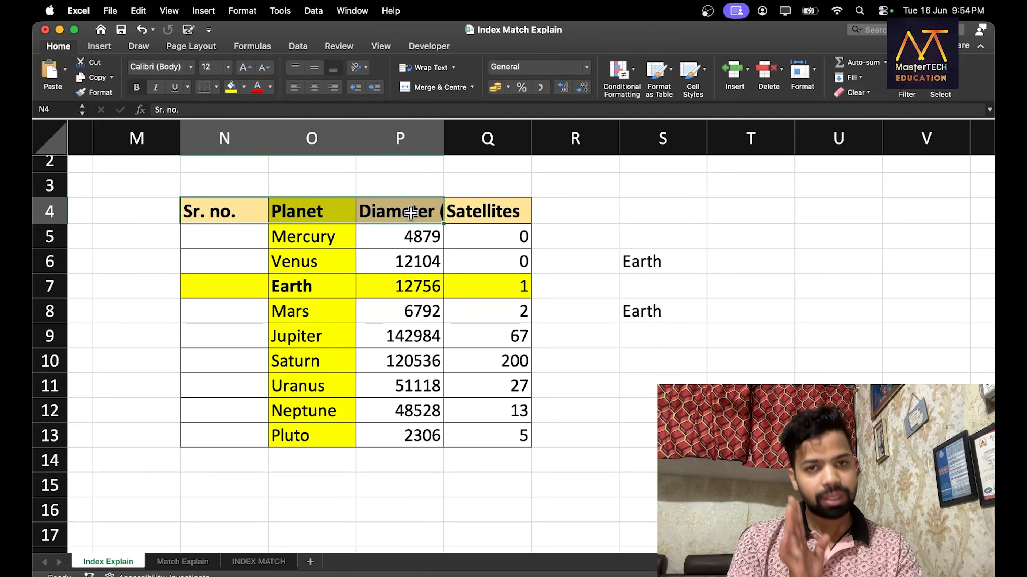
Step: Go to the Match Explain sheet and clear the Position result in E5
click(184, 562)
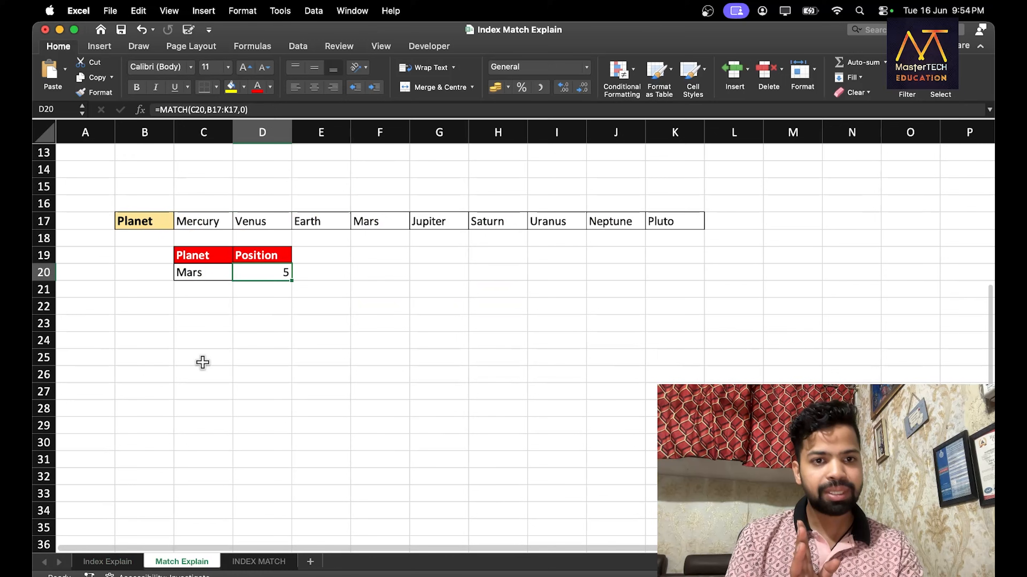
scroll(204, 291, up, 3)
scroll(204, 291, up, 10)
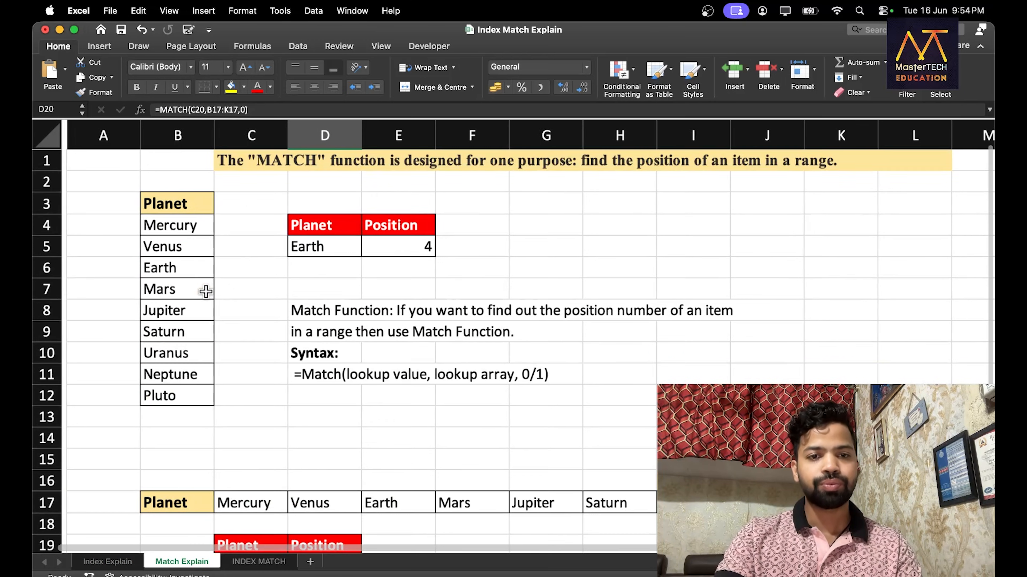
click(369, 248)
key(BackSpace)
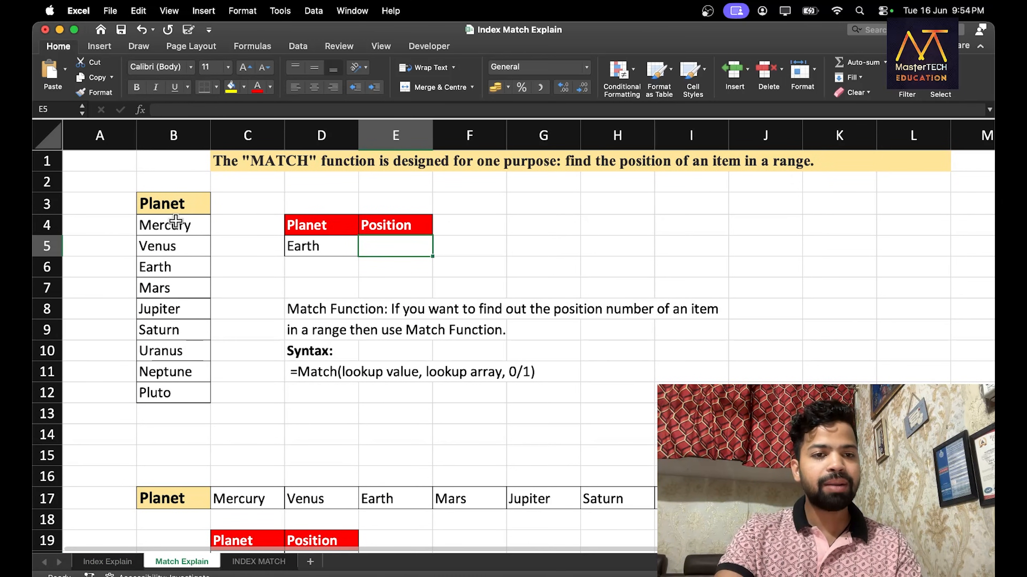
Step: Examine the planet list in B3:B12 and the MATCH function syntax in D11
drag(173, 203, 182, 389)
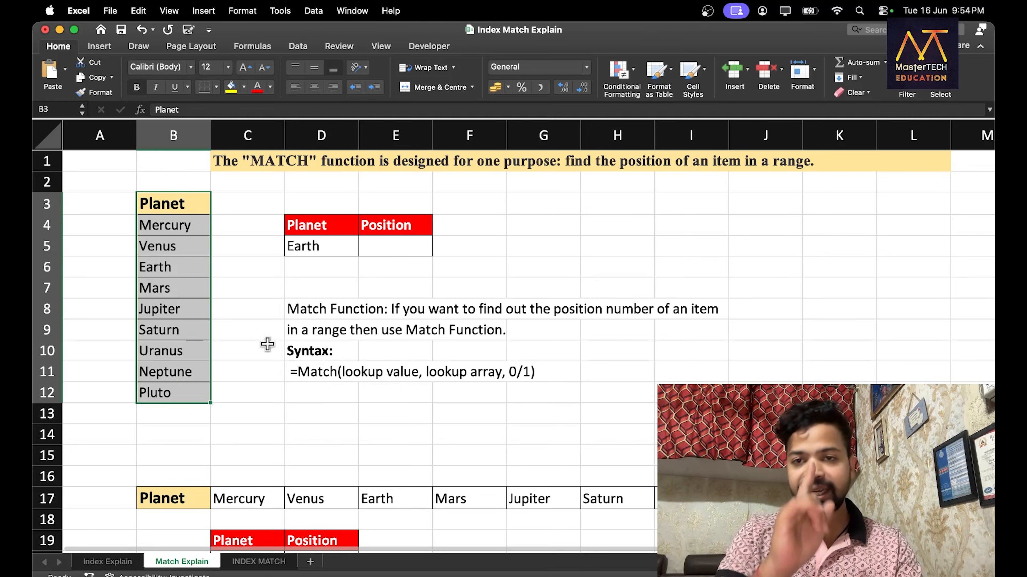
scroll(344, 348, up, 2)
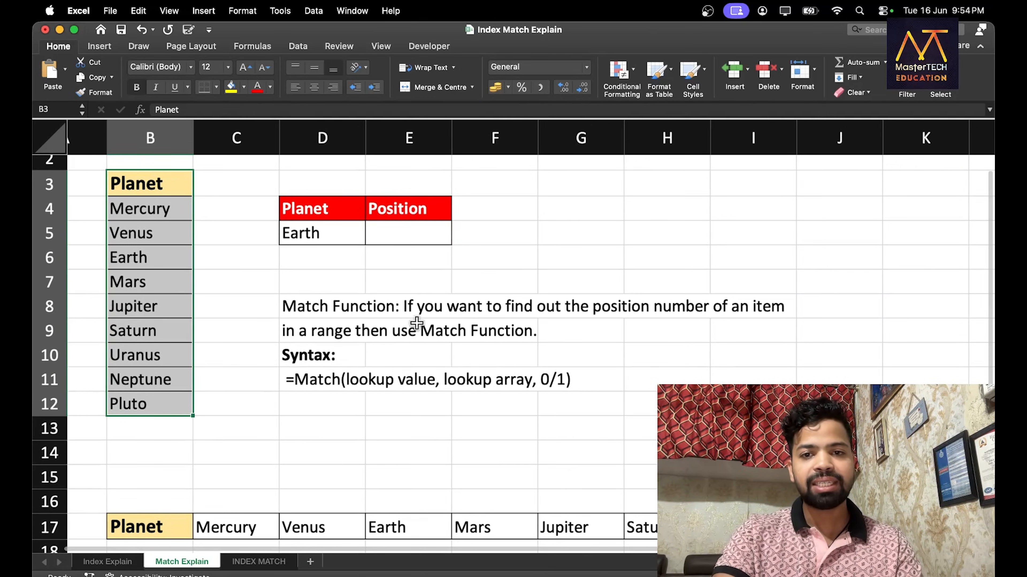
scroll(472, 303, left, 1)
scroll(472, 301, down, 2)
scroll(472, 304, up, 3)
scroll(337, 326, left, 2)
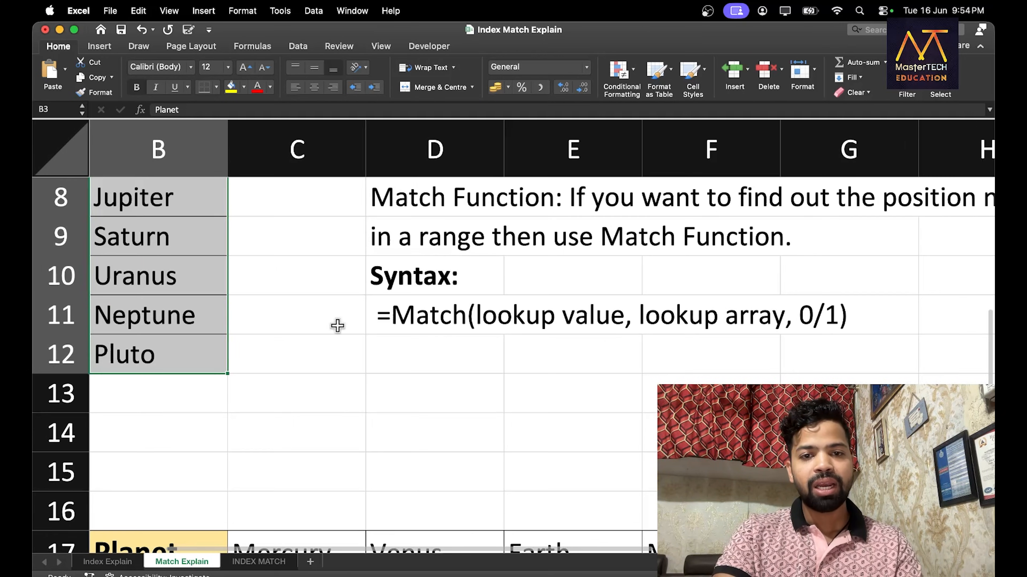
click(389, 318)
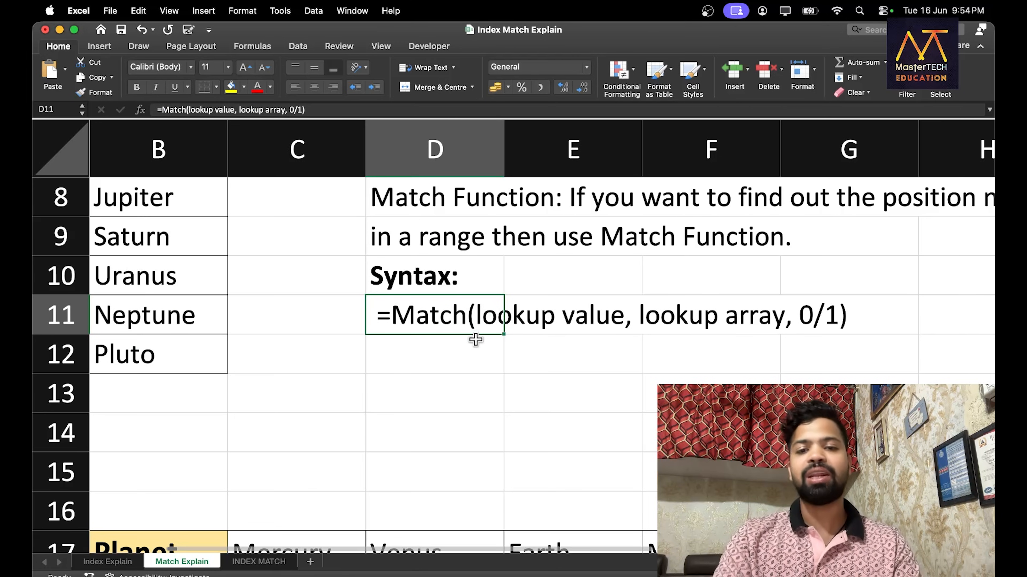
Step: Mark the "lookup value" argument in the D11 syntax with a red pen underline and a check mark
click(148, 47)
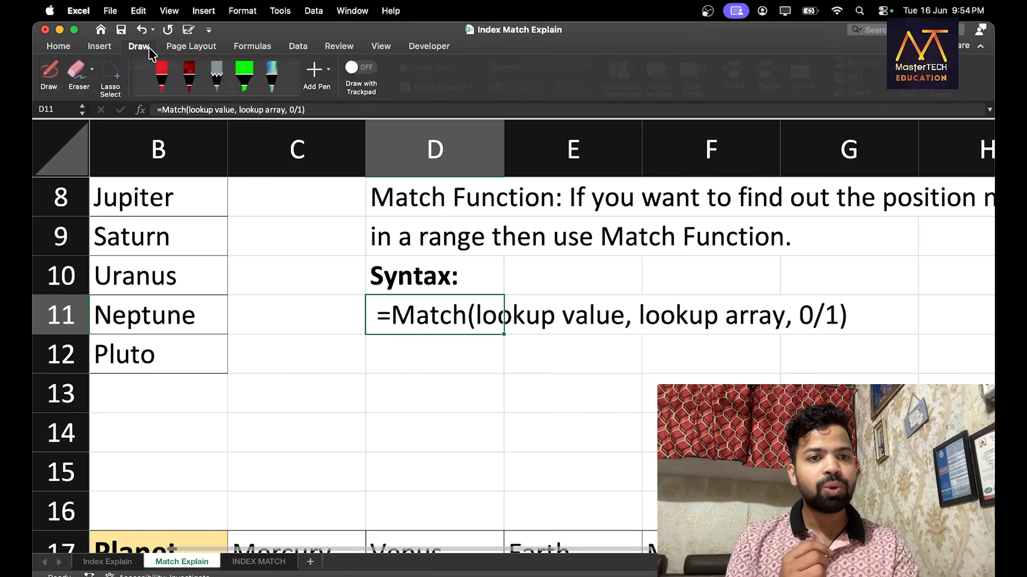
click(161, 76)
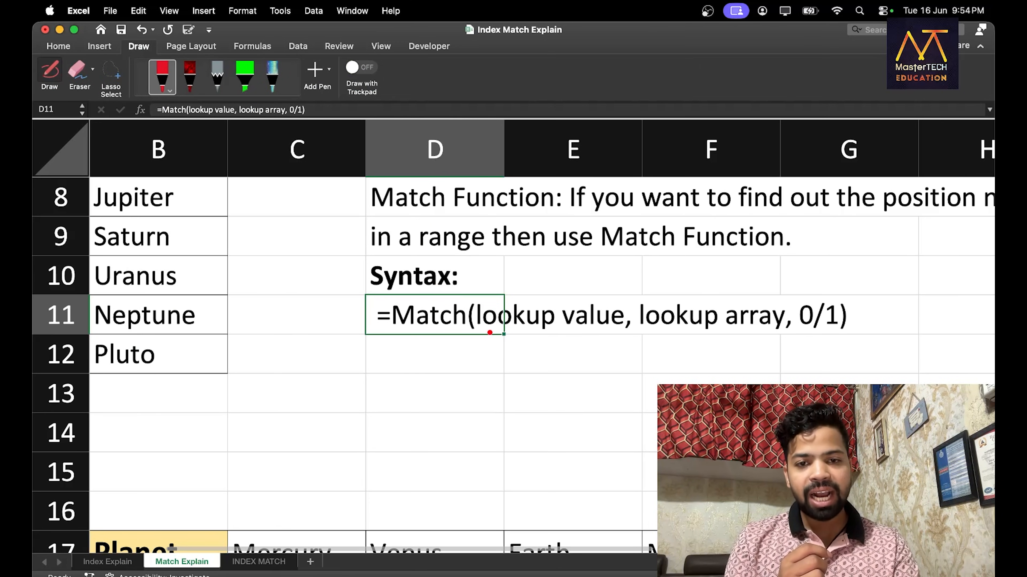
drag(490, 336, 588, 334)
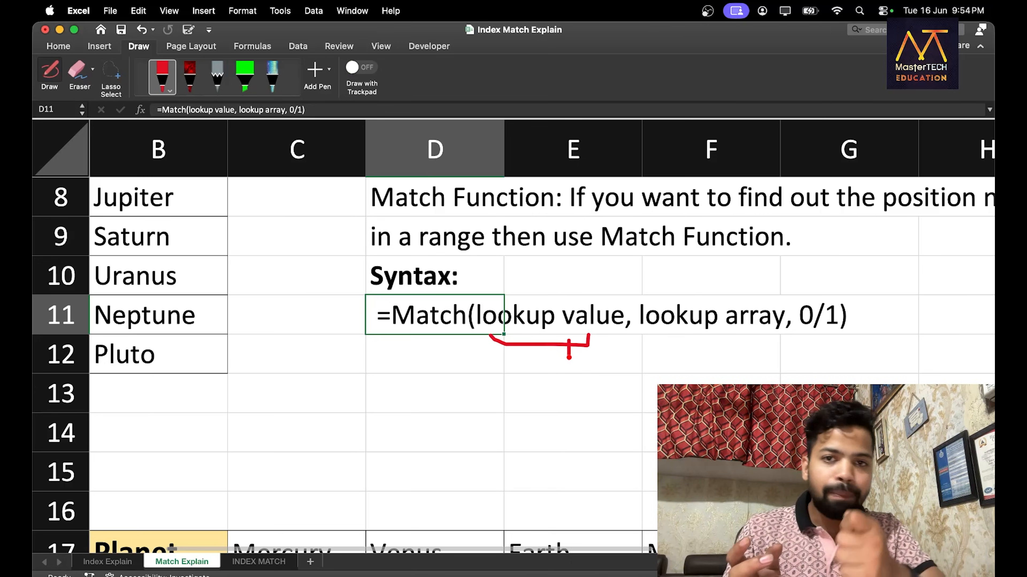
scroll(569, 358, up, 3)
scroll(569, 357, left, 1)
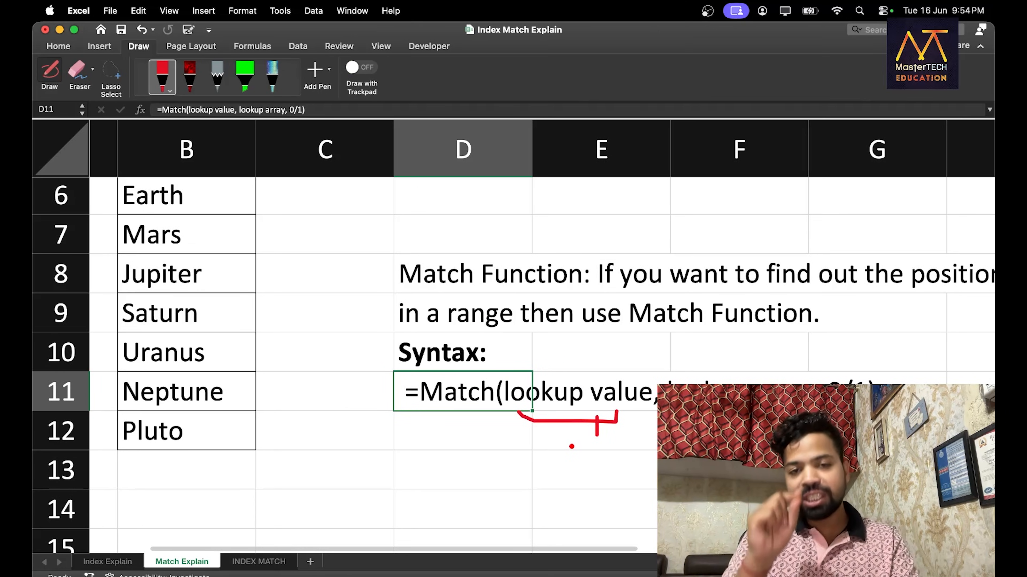
drag(511, 426, 553, 420)
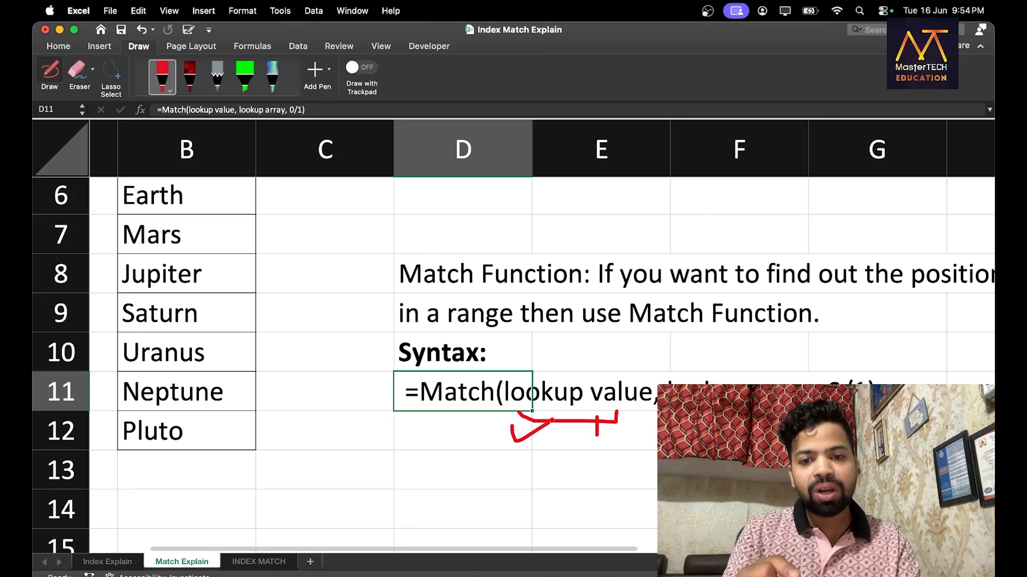
Step: Draw a red arrow beneath D5 pointing up at "Earth" to identify it as the lookup value
scroll(553, 420, up, 3)
scroll(552, 421, left, 1)
scroll(448, 389, up, 1)
scroll(448, 389, left, 1)
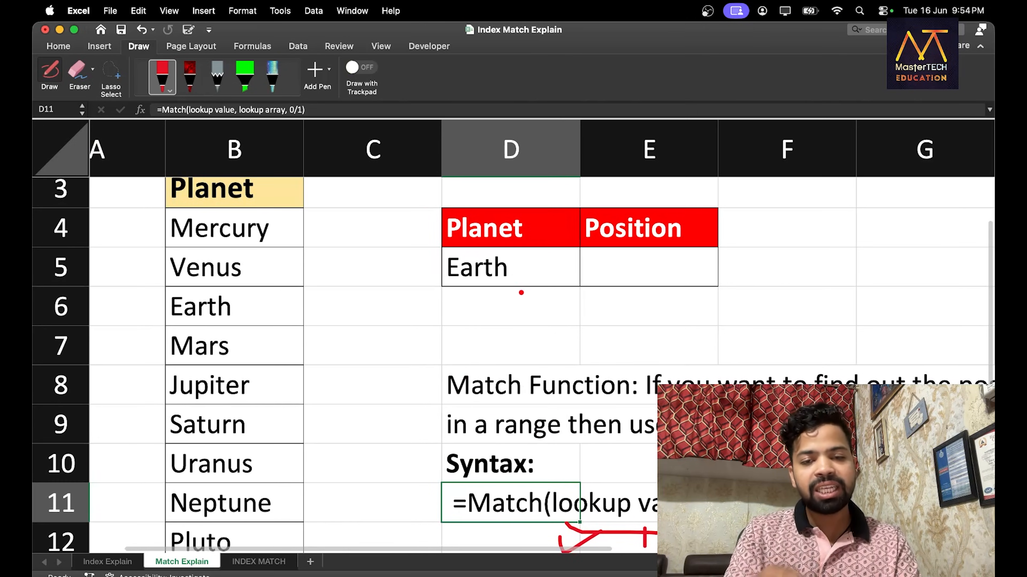
drag(492, 285, 492, 324)
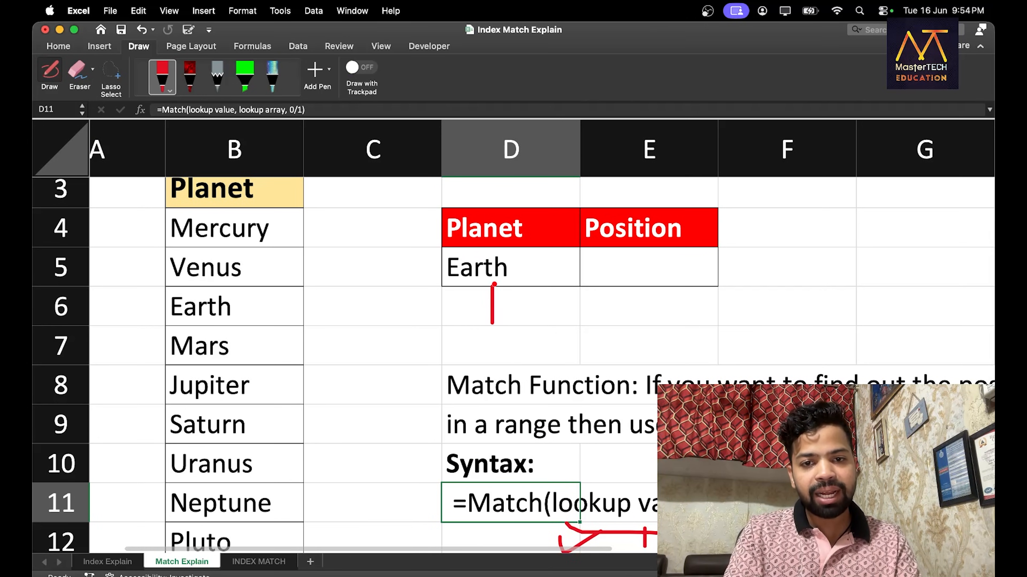
scroll(506, 307, down, 4)
scroll(506, 307, right, 1)
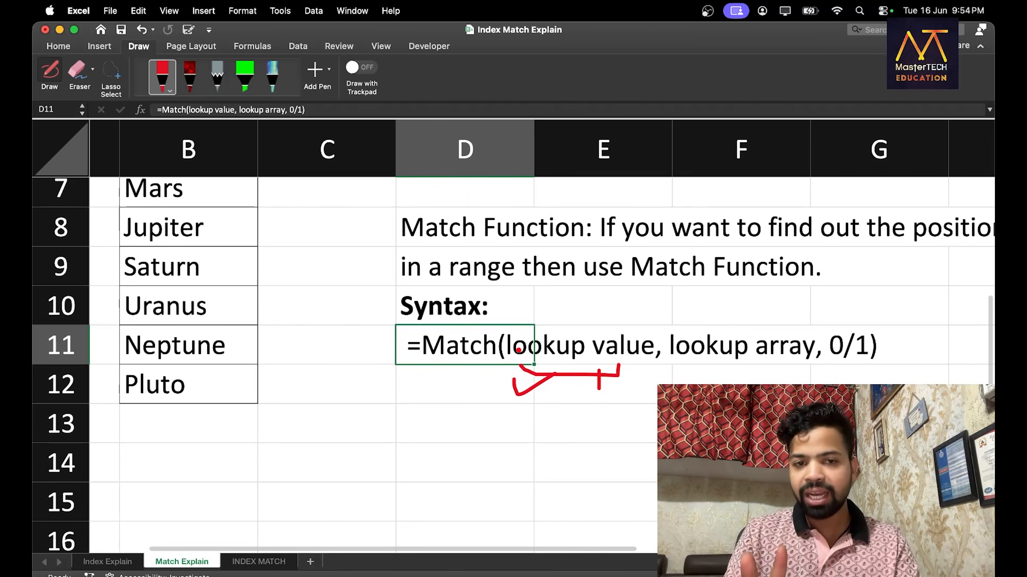
scroll(521, 350, up, 4)
scroll(521, 350, left, 3)
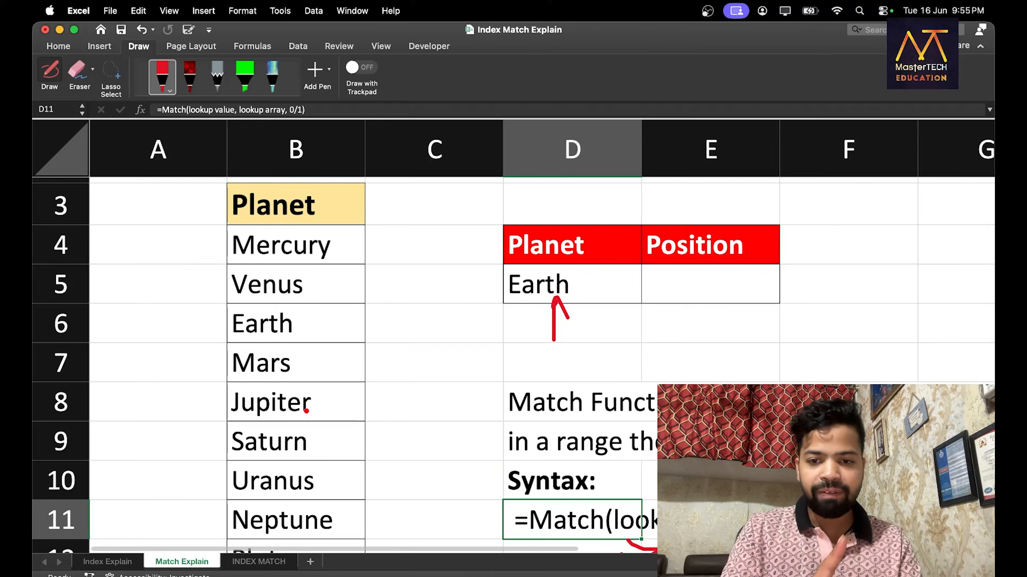
Step: Draw a curved red arrow pointing to the Planet heading in B3 to identify the list being searched
scroll(306, 410, down, 4)
scroll(307, 410, right, 1)
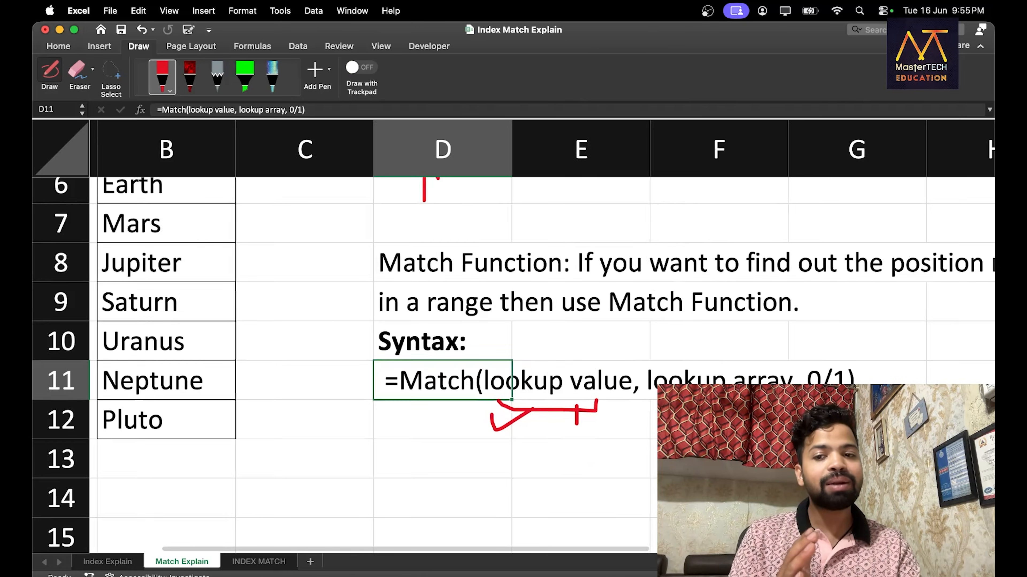
scroll(513, 336, up, 4)
scroll(514, 336, left, 1)
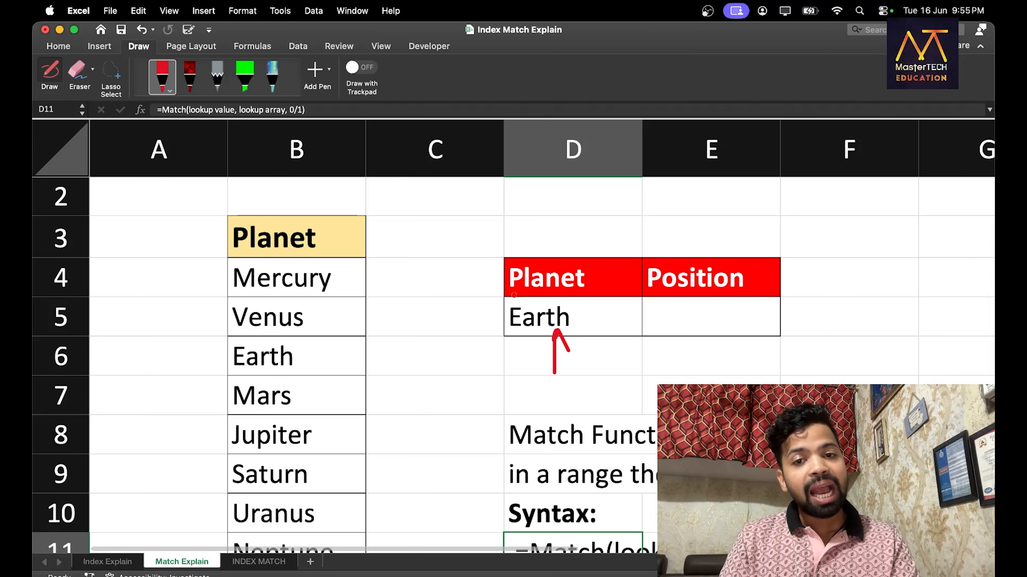
mouse_move(441, 219)
mouse_down()
mouse_move(372, 193)
mouse_move(325, 204)
mouse_move(321, 219)
mouse_up()
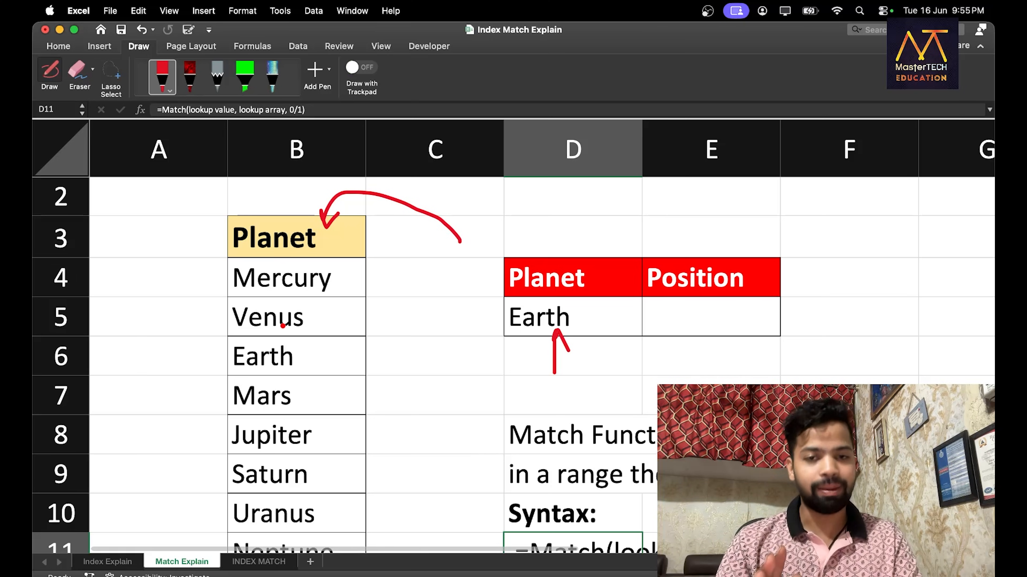
Step: Underline the "lookup array" argument in the D11 syntax in red and stop drawing
scroll(283, 326, down, 3)
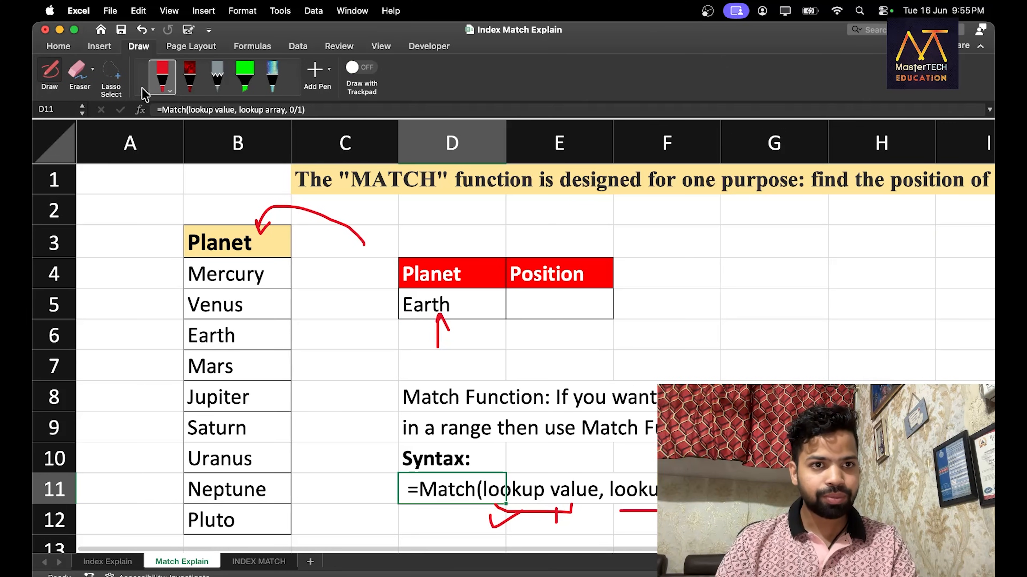
click(163, 81)
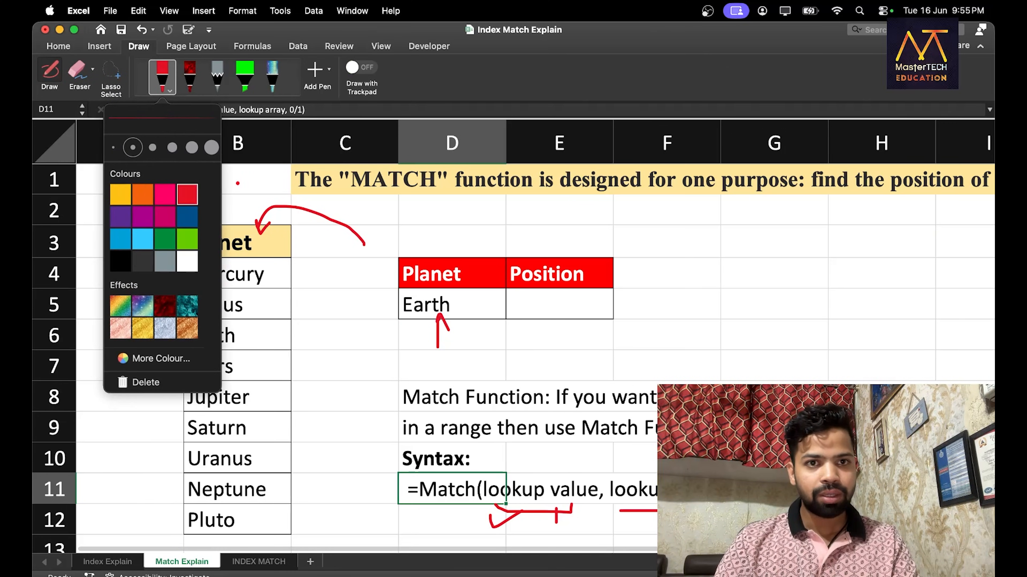
click(51, 73)
click(199, 198)
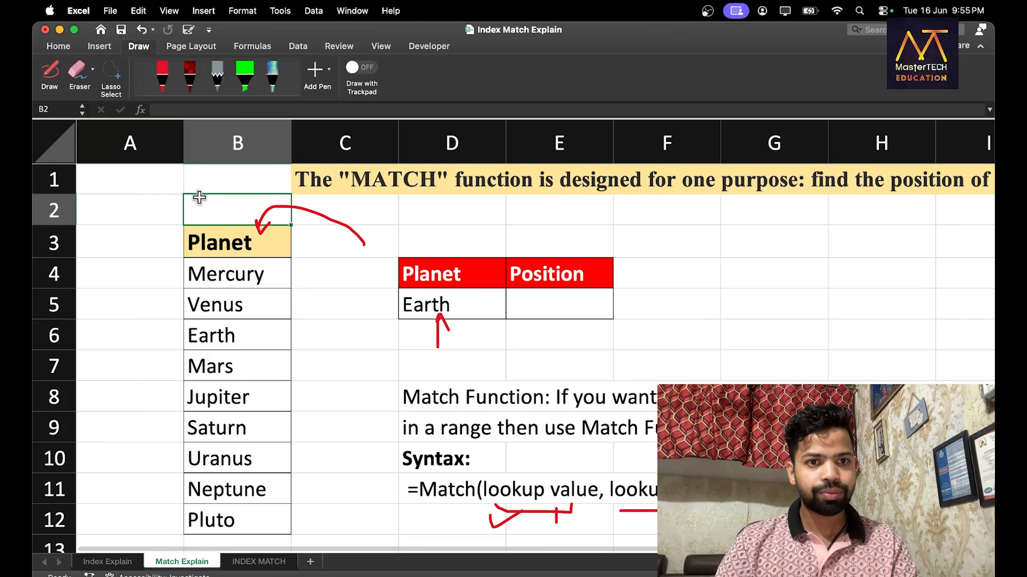
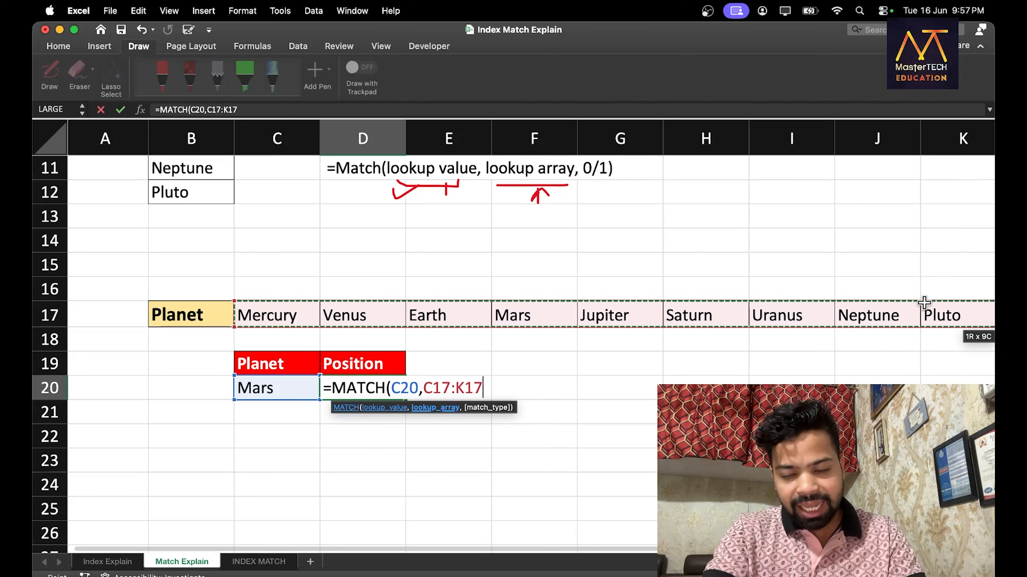
Step: Complete the formula in D20 as =MATCH(C20,C17:K17,0), using an exact match across the horizontal planet list
text(,0))
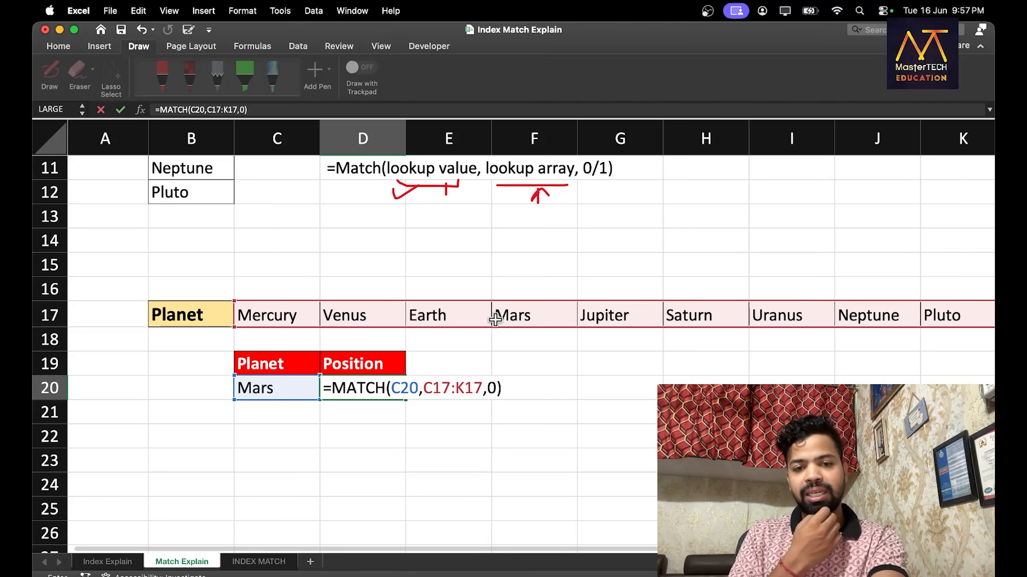
key(Return)
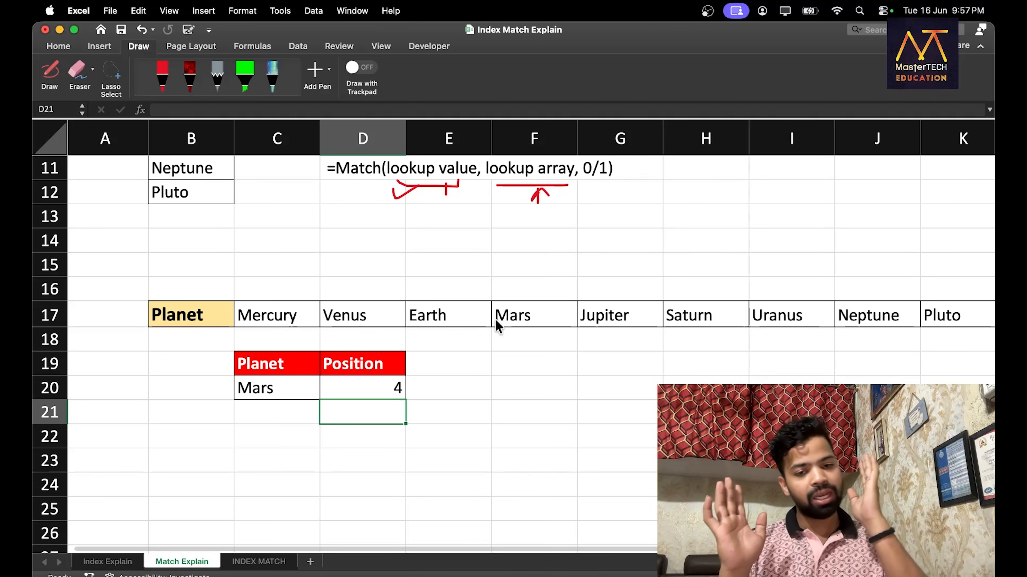
Step: Go to the INDEX MATCH sheet and clear the Sales result in J6
click(242, 561)
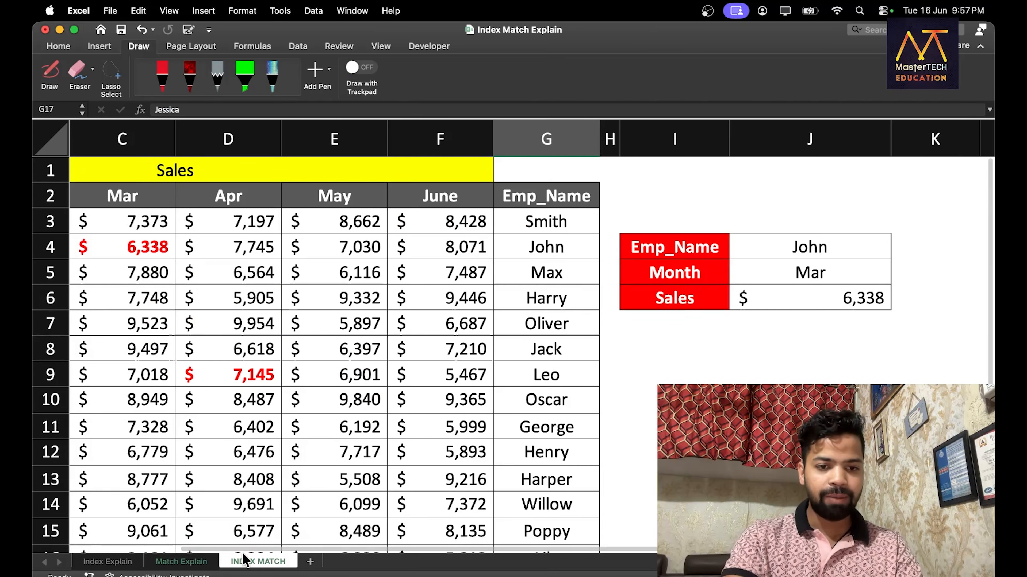
scroll(647, 279, left, 1)
click(780, 293)
key(Delete)
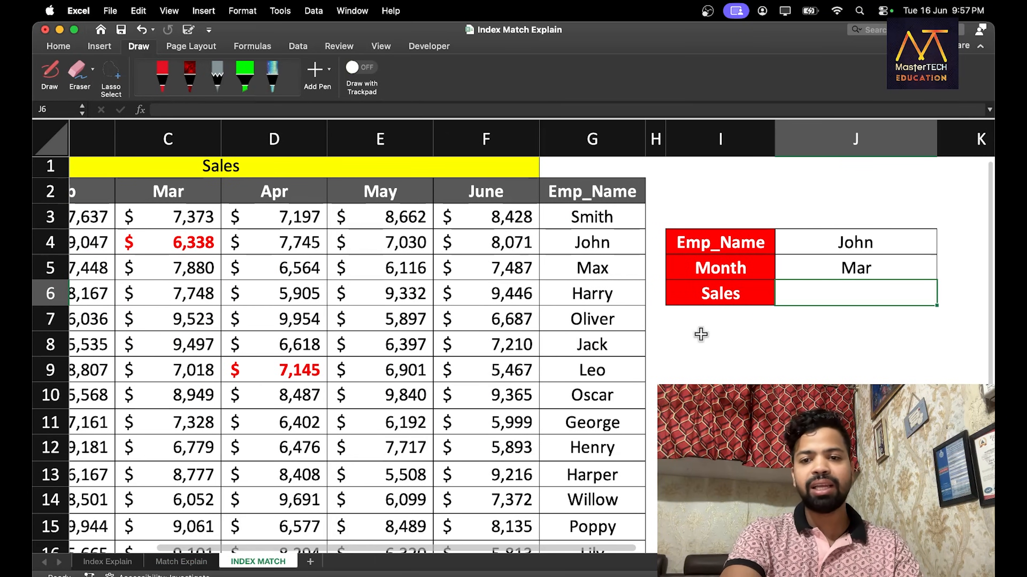
Step: Examine the Emp_Name column G, the Jan to June sales columns A:F and the lookup criteria in J4:J5
scroll(702, 335, left, 5)
scroll(701, 335, down, 3)
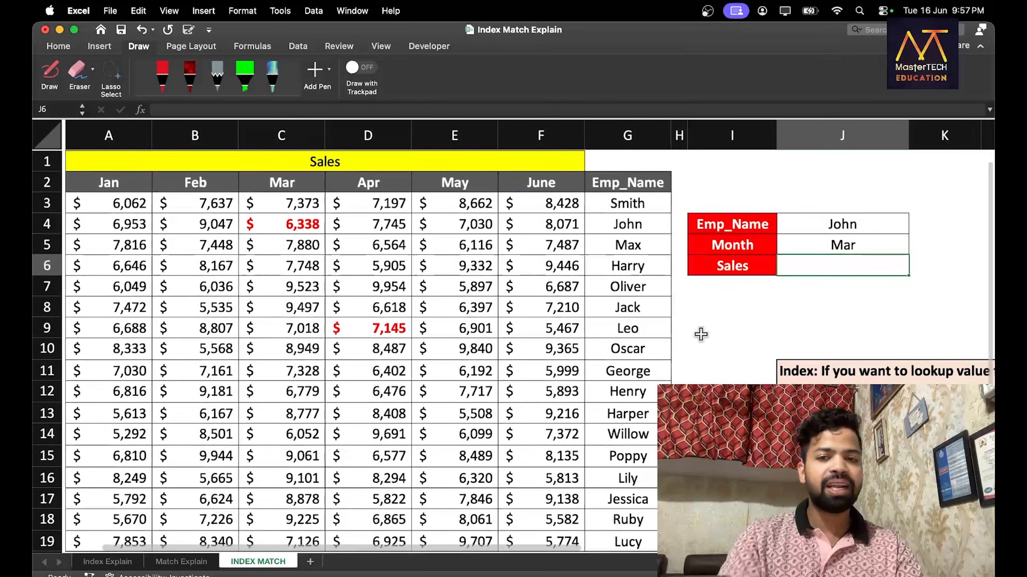
scroll(701, 332, right, 2)
click(571, 145)
scroll(521, 235, left, 2)
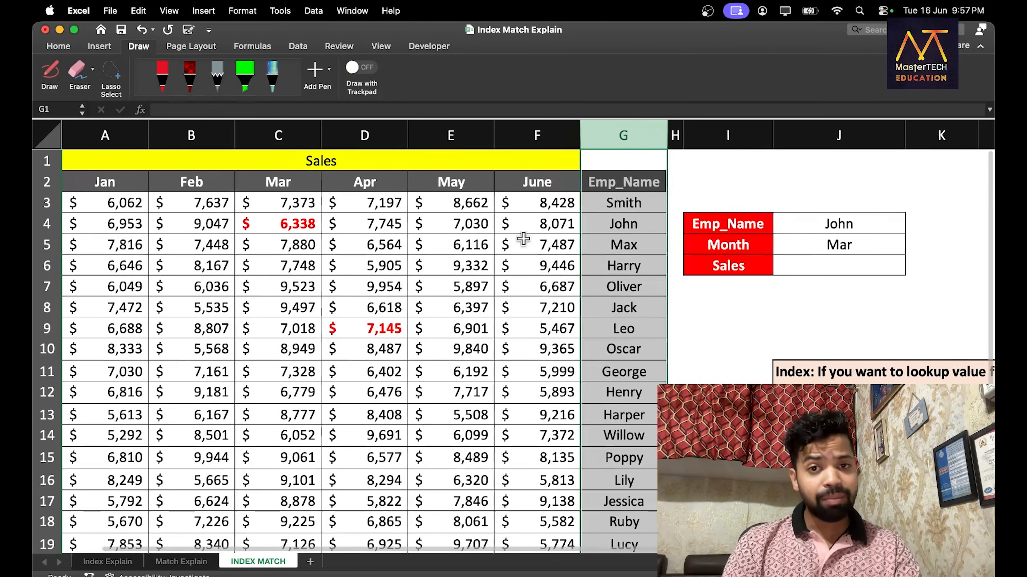
scroll(515, 230, up, 2)
scroll(514, 231, left, 2)
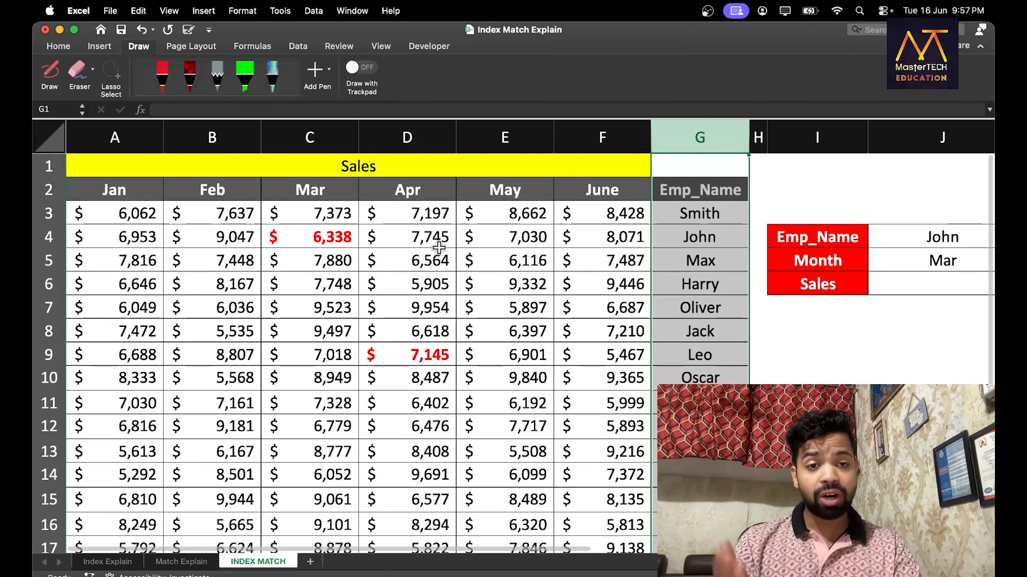
drag(127, 140, 587, 124)
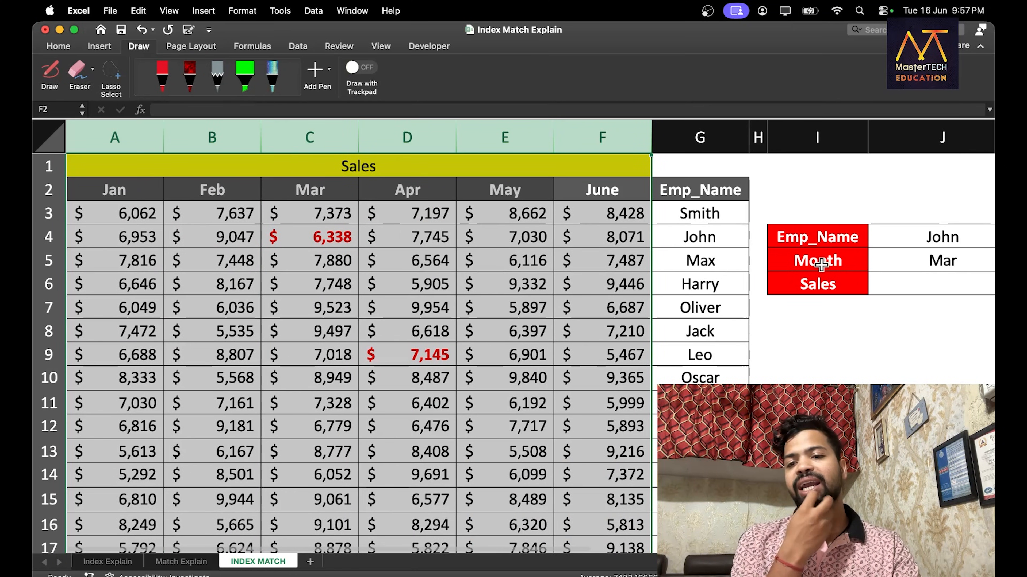
drag(890, 235, 889, 254)
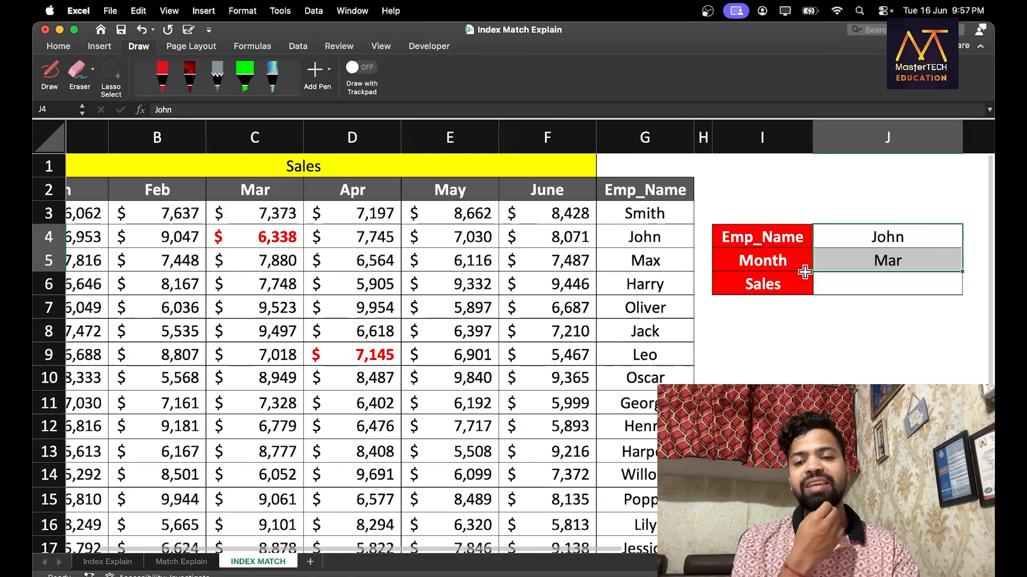
Step: Examine the Emp_Name column G, the lookup criteria in J4:J5, the Sales cell J6 and the monthly sales block starting at A2
click(827, 280)
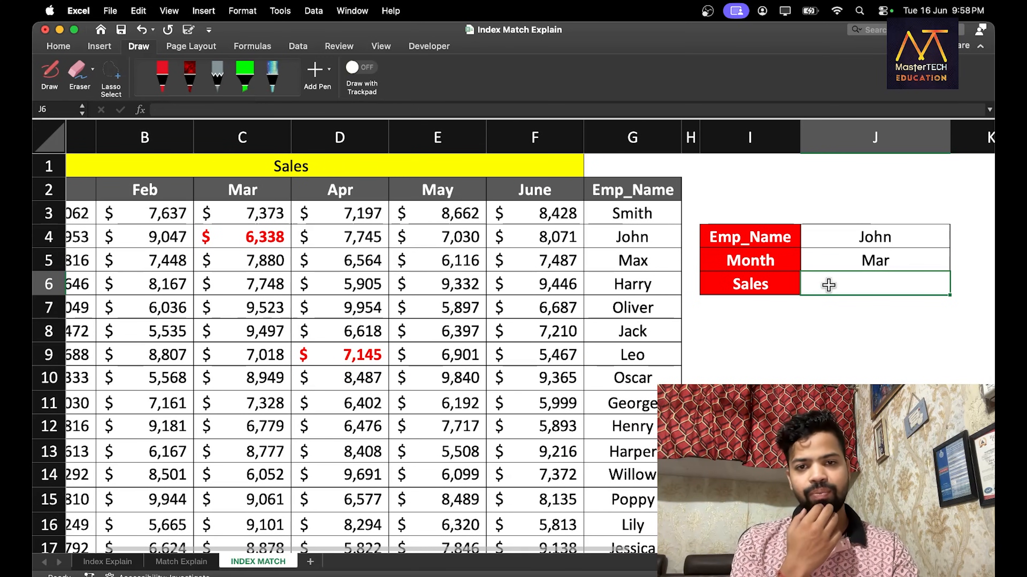
scroll(669, 180, left, 2)
scroll(669, 180, left, 1)
click(667, 139)
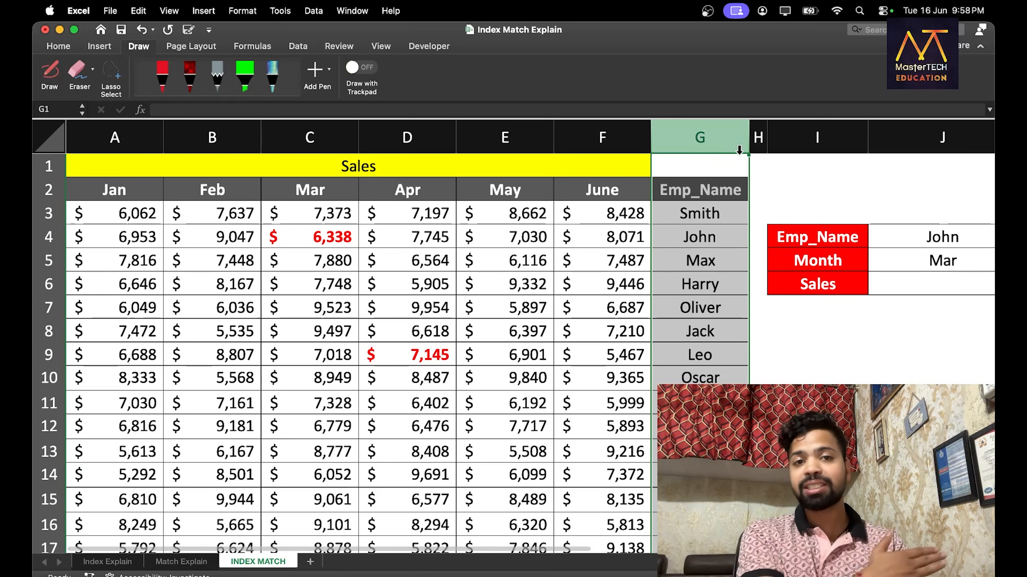
scroll(759, 283, right, 2)
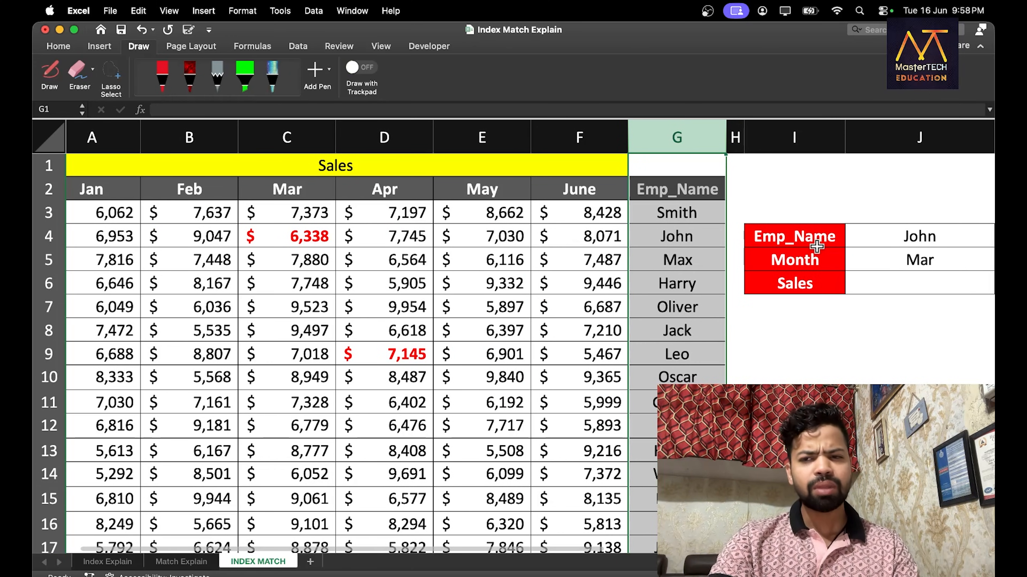
drag(891, 238, 891, 260)
click(883, 286)
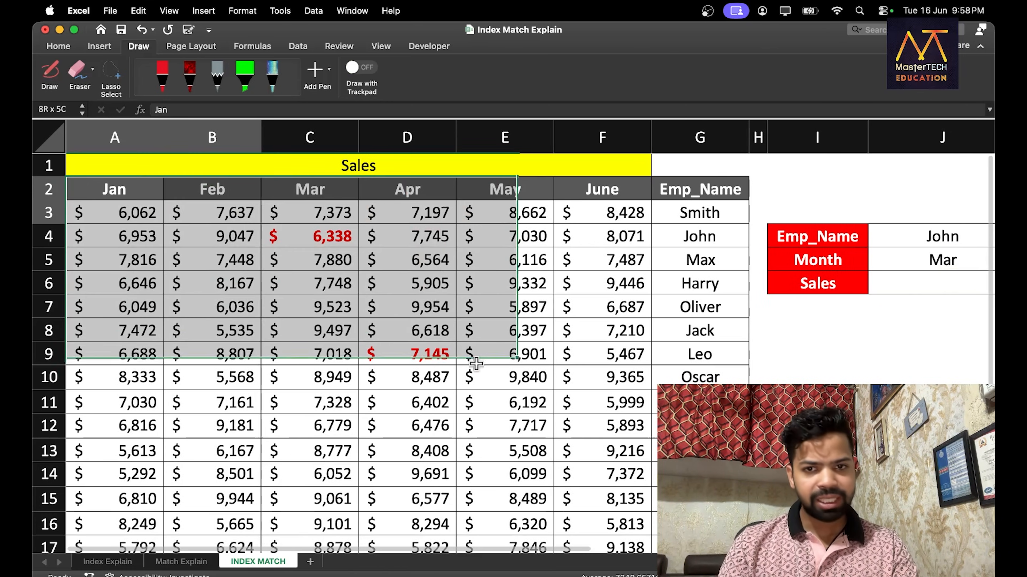
drag(514, 198, 603, 458)
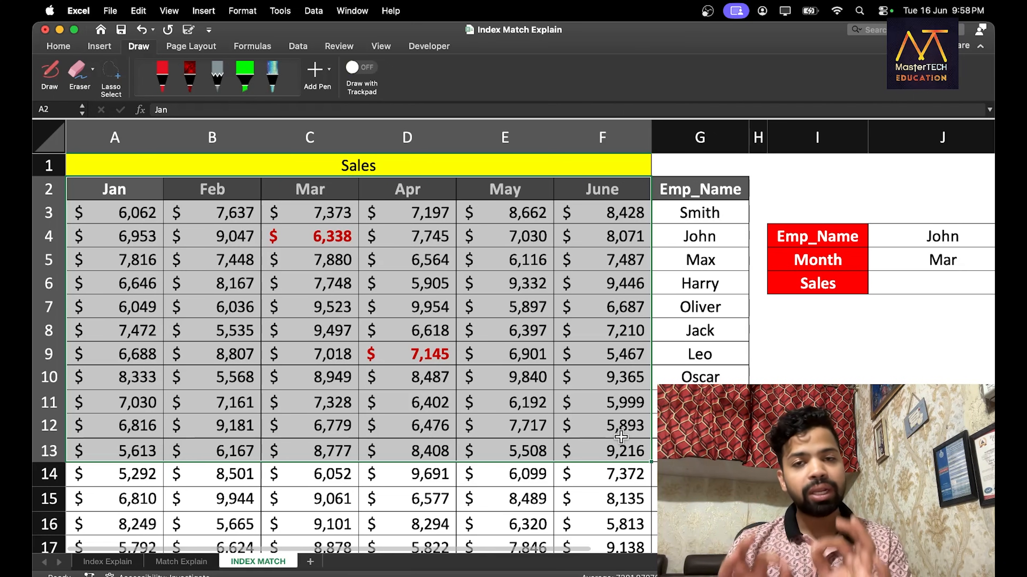
Step: Compare the criteria in J4 and J5 with employee rows 3 to 6 and the Jan, Feb and Mar columns
click(899, 240)
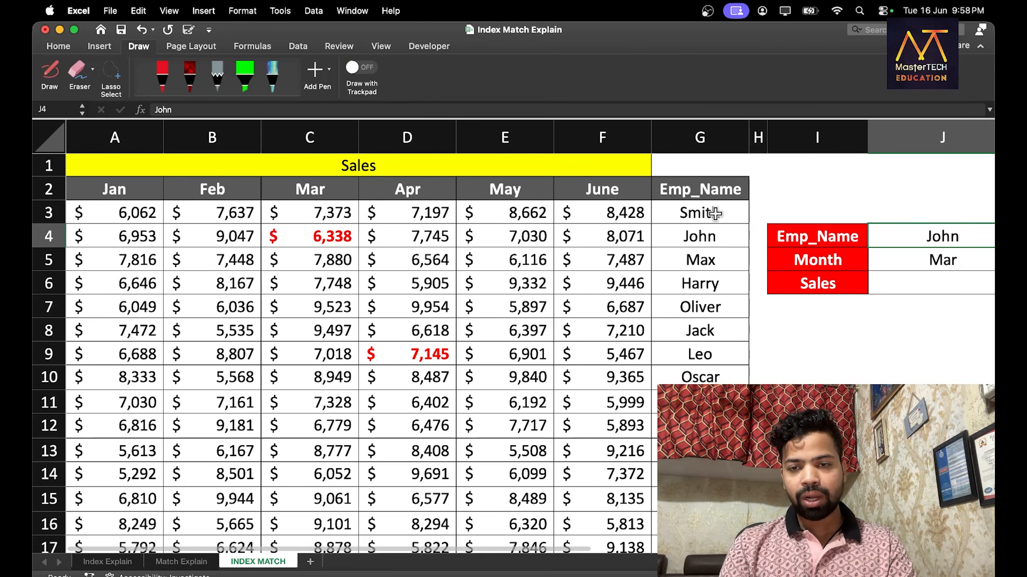
drag(715, 213, 564, 212)
drag(718, 232, 544, 234)
drag(671, 251, 521, 261)
drag(691, 288, 532, 285)
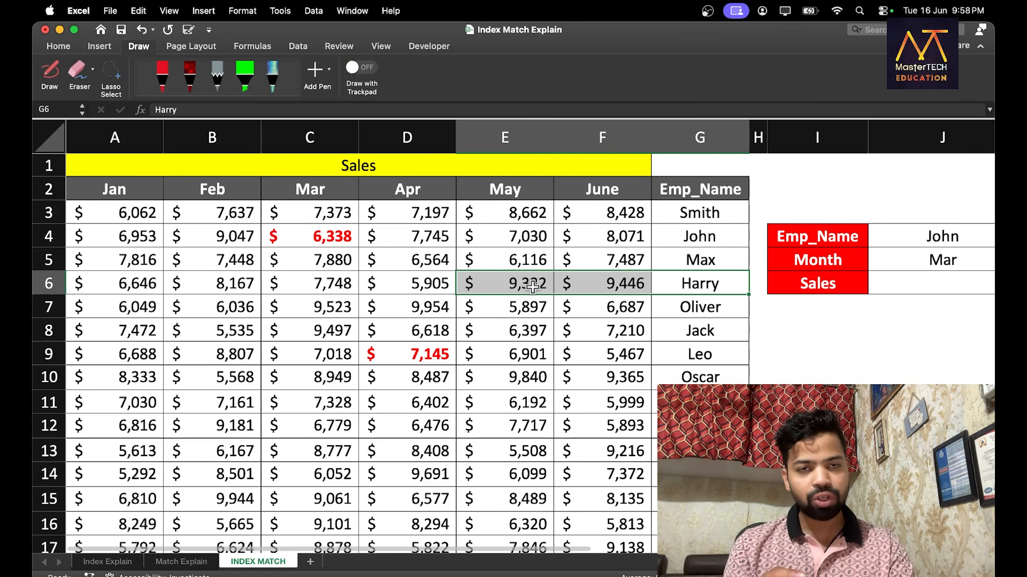
click(870, 236)
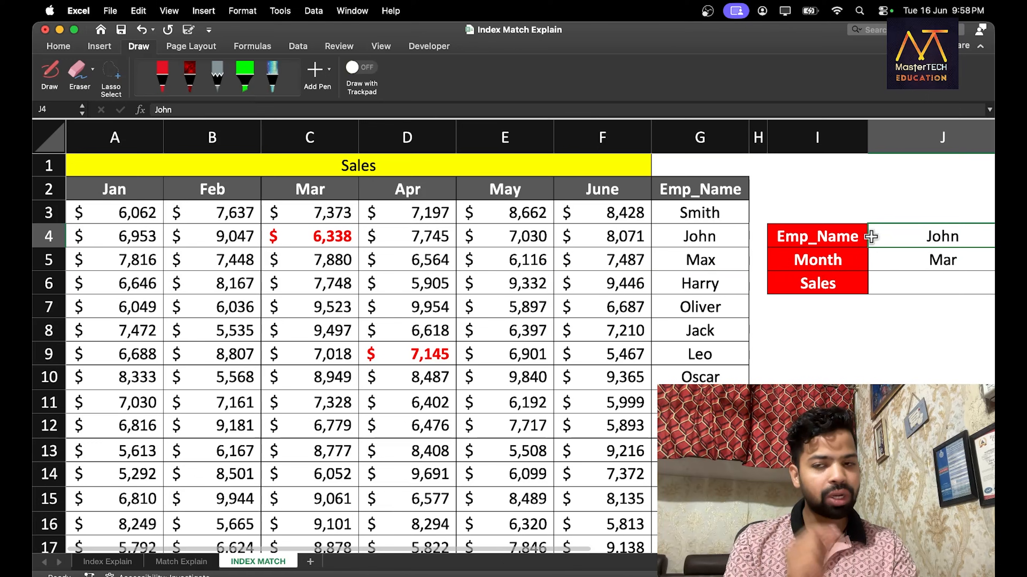
click(912, 264)
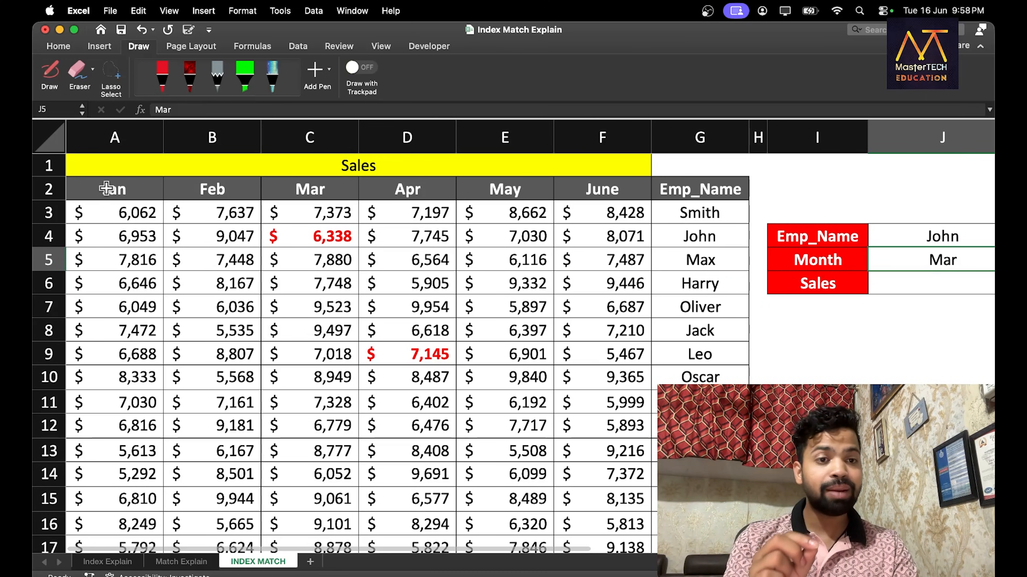
drag(98, 190, 109, 525)
drag(204, 195, 224, 388)
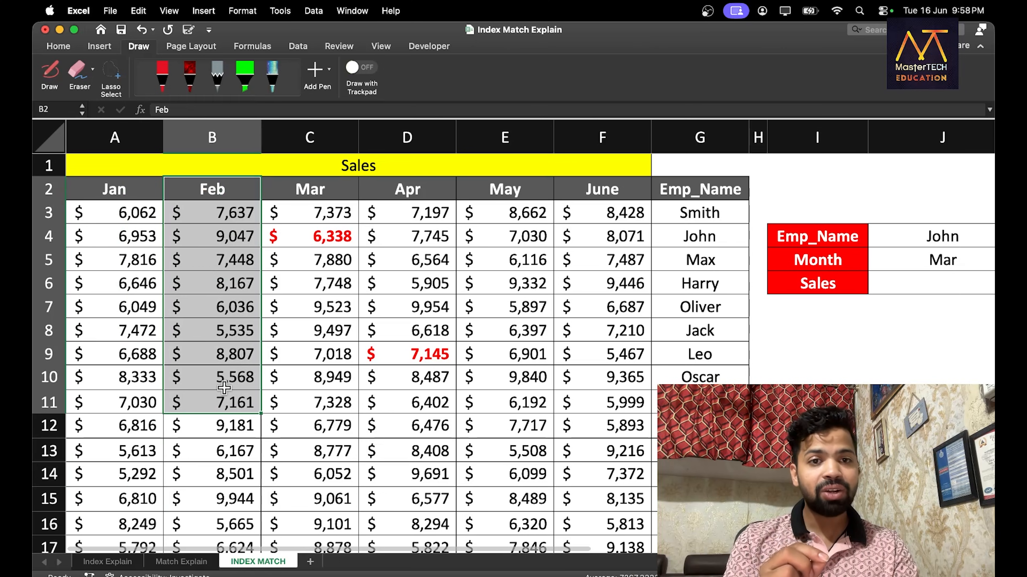
drag(310, 188, 311, 422)
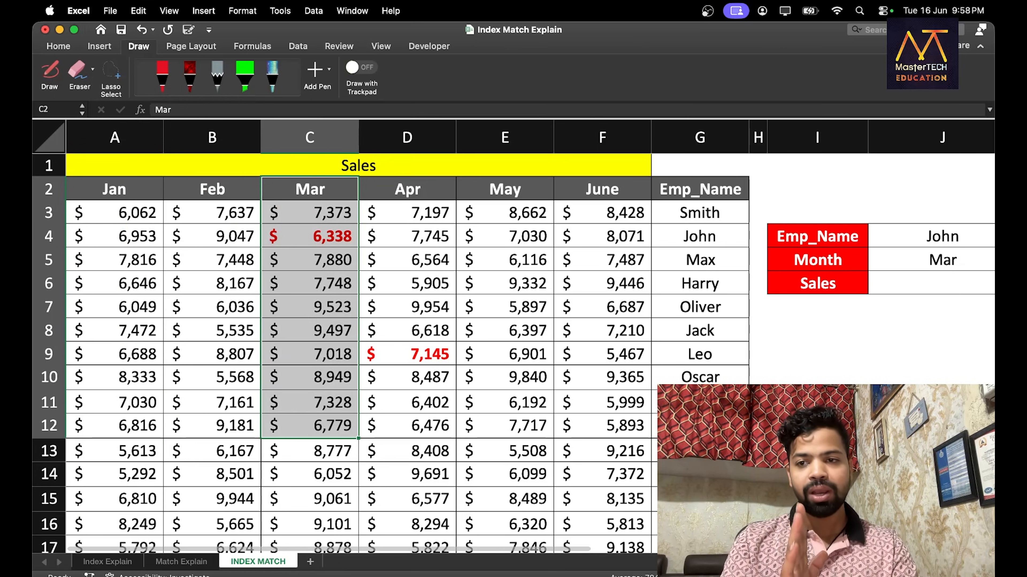
Step: Start an INDEX formula in Sales cell J6 with the whole table A2:G19 as the array
scroll(526, 336, right, 3)
click(812, 284)
text(=I)
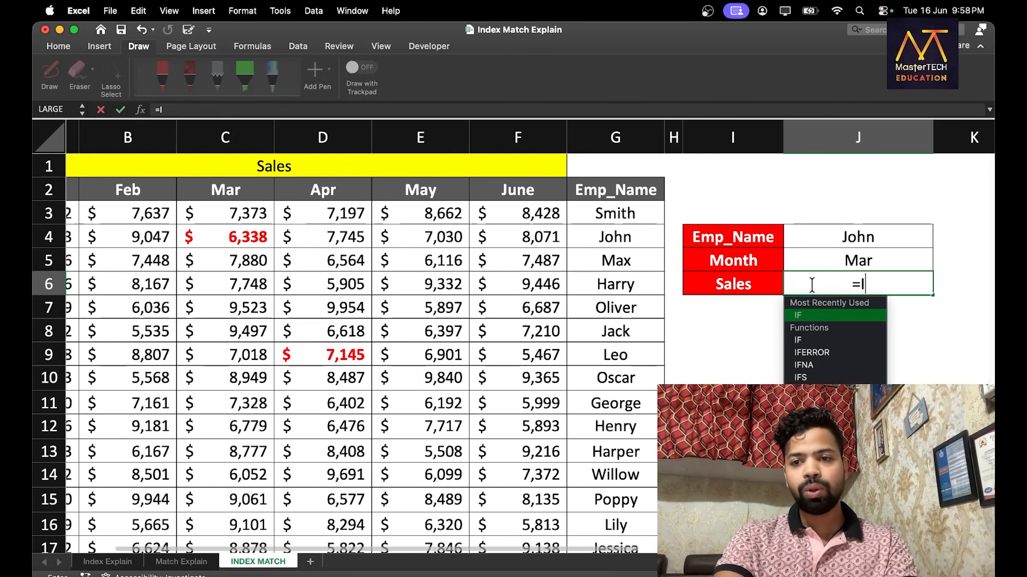
text(n)
key(Tab)
scroll(681, 236, down, 3)
scroll(681, 236, right, 2)
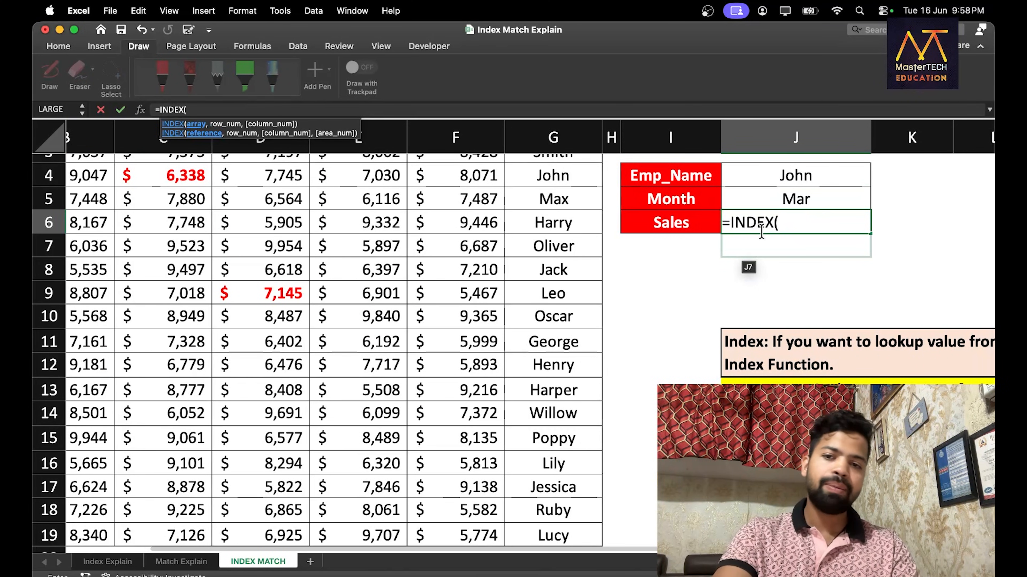
scroll(525, 236, left, 3)
scroll(520, 238, up, 2)
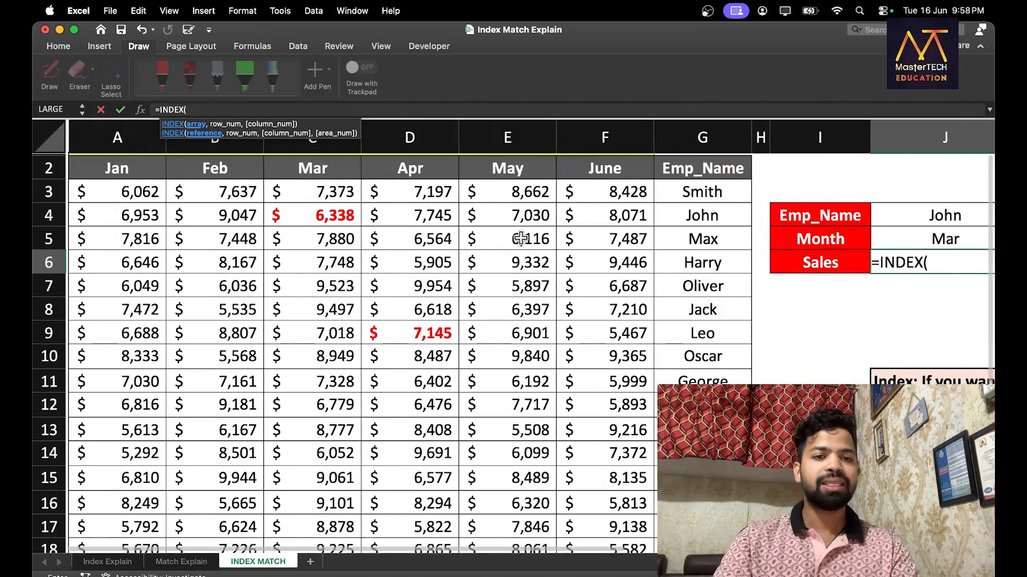
click(102, 172)
key(super+shift+Down)
key(super+shift+Right)
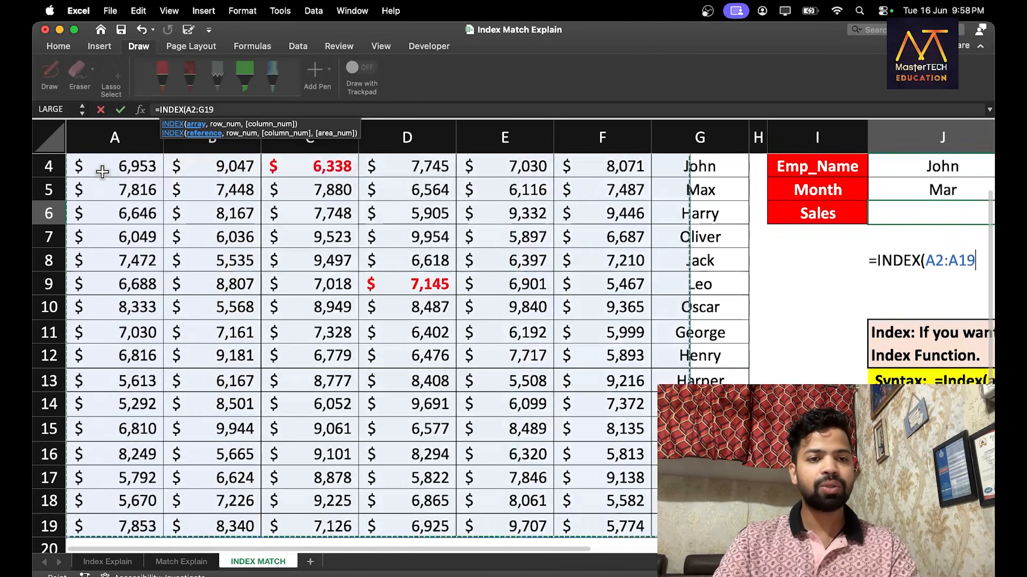
Step: Nest a MATCH function as the row number of the INDEX formula, with the employee name in J4 as lookup value
scroll(102, 170, up, 2)
scroll(103, 170, right, 3)
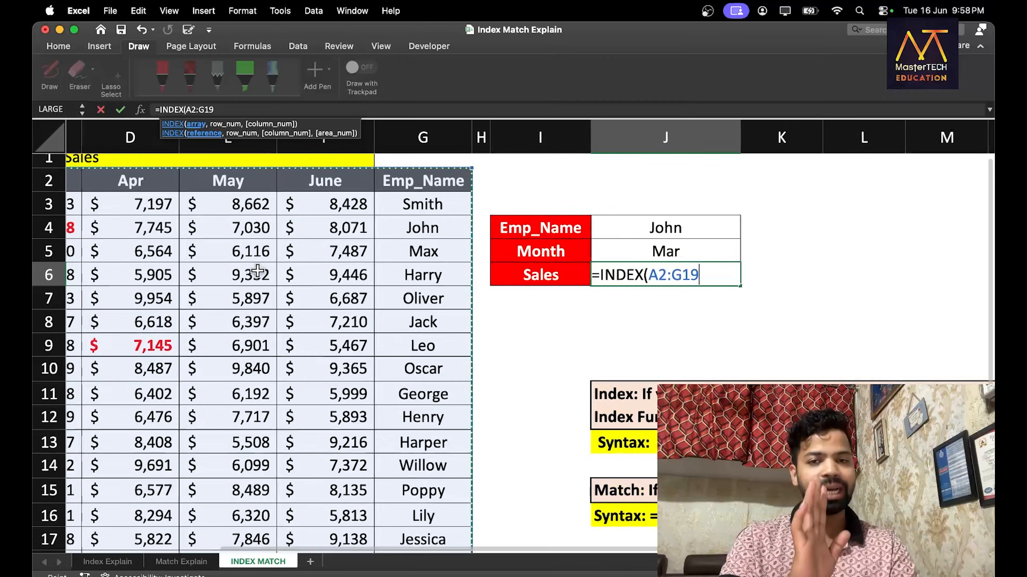
scroll(258, 271, down, 1)
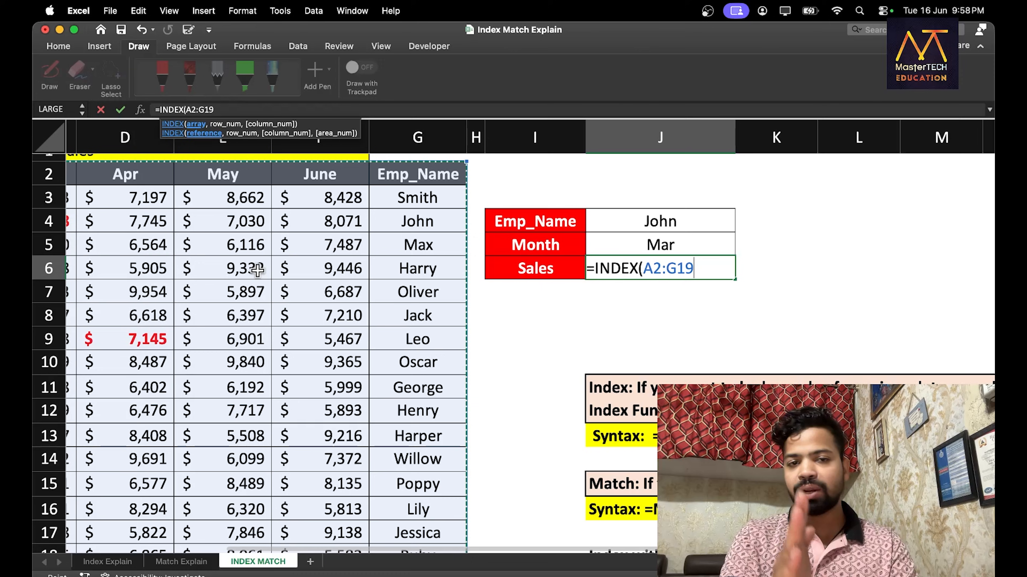
scroll(257, 271, down, 2)
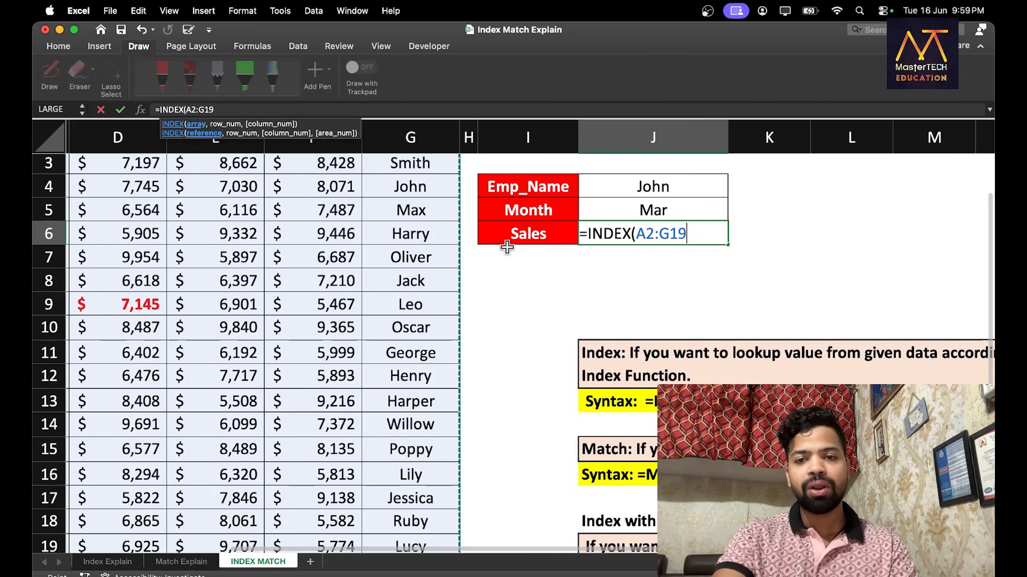
text(,)
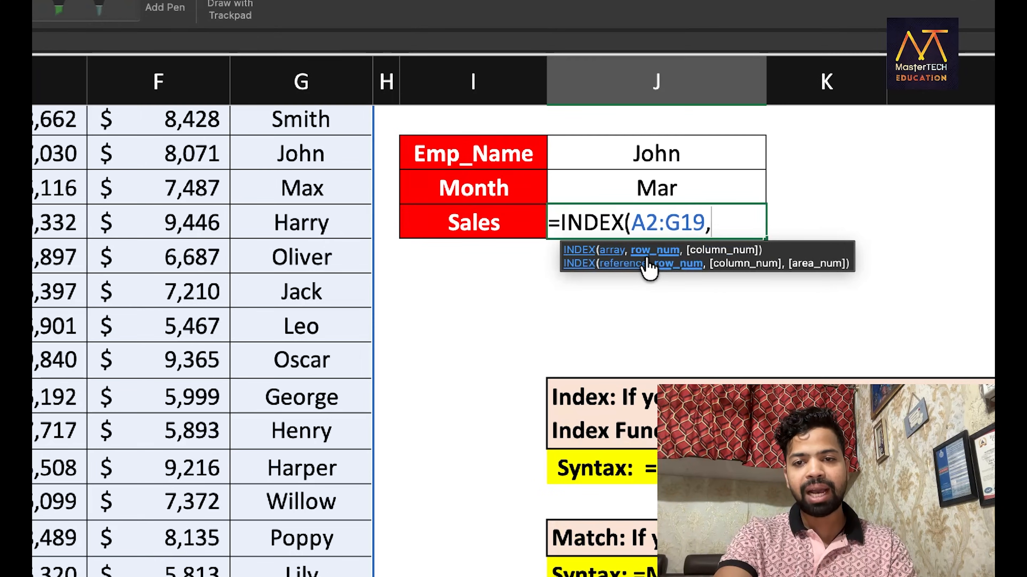
text(Mat)
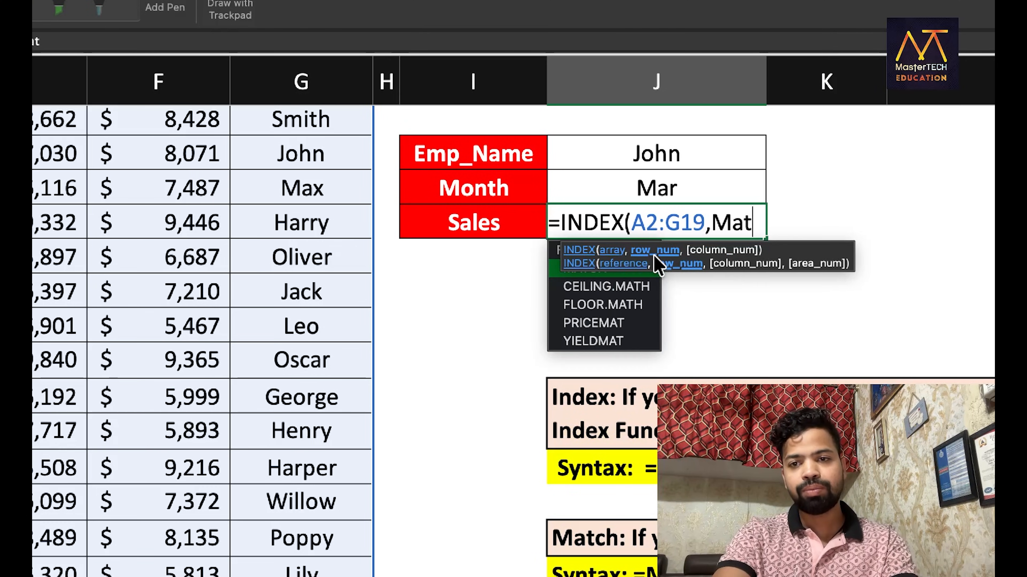
key(Tab)
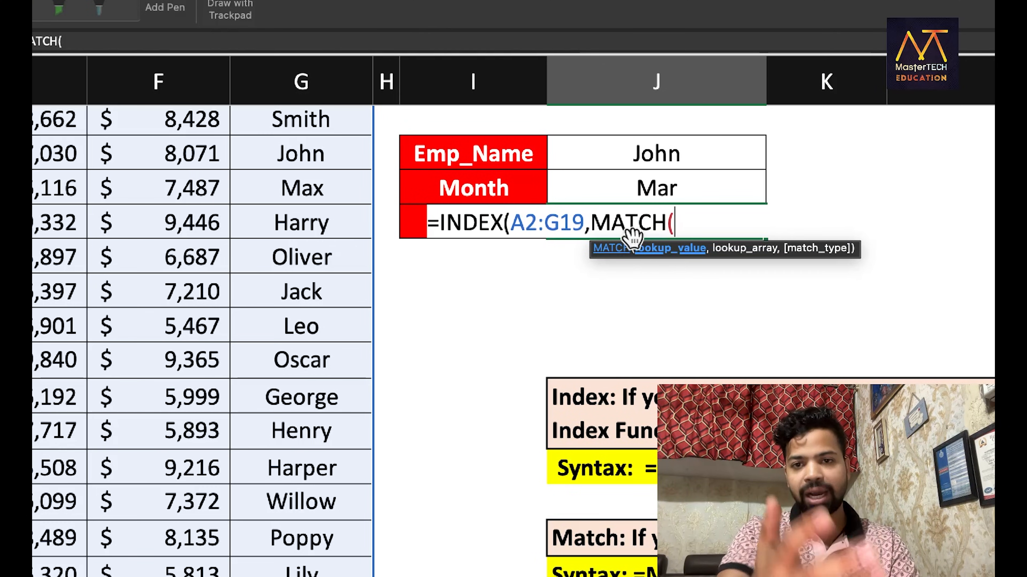
click(629, 158)
text(,)
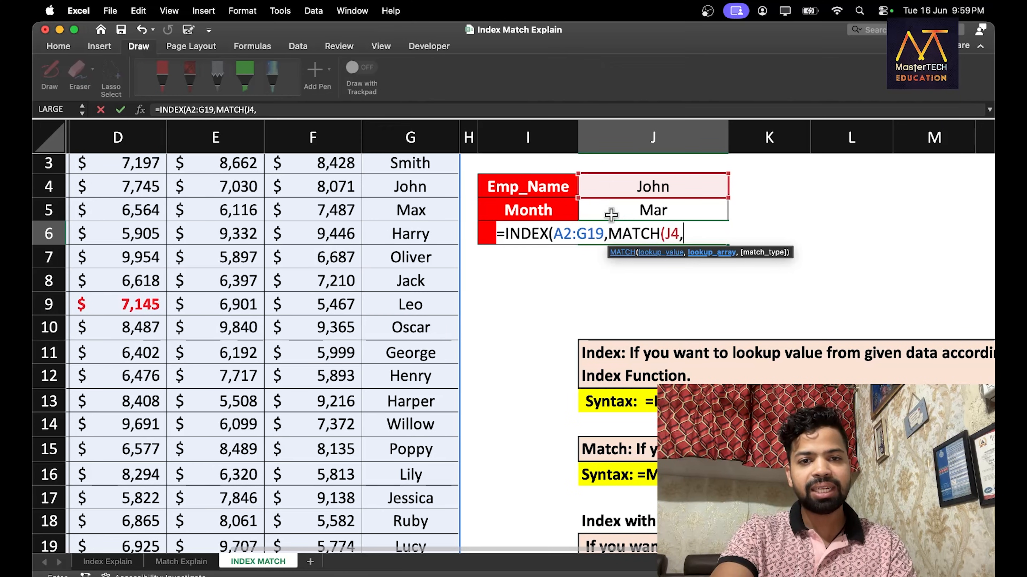
Step: Set the row MATCH's lookup array to the Emp_Name range G2:G19 and close it with exact match 0
scroll(360, 202, up, 2)
click(417, 193)
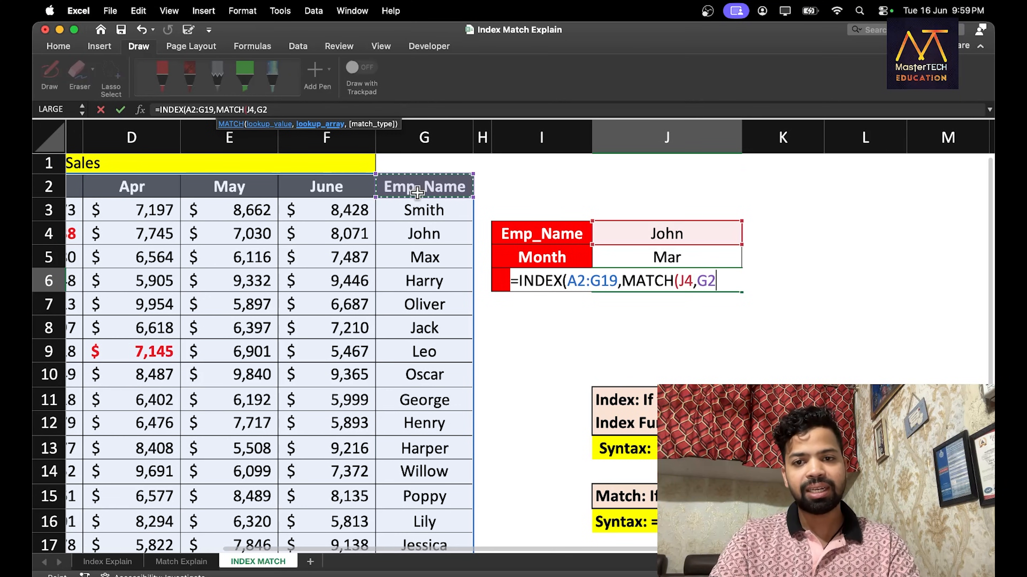
key(super+shift+Down)
text(,)
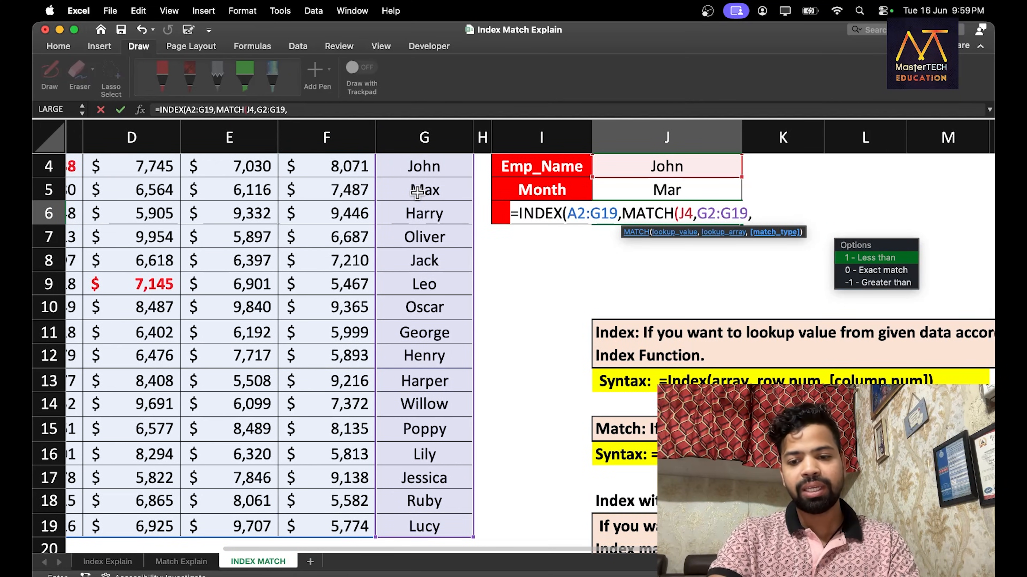
text(0))
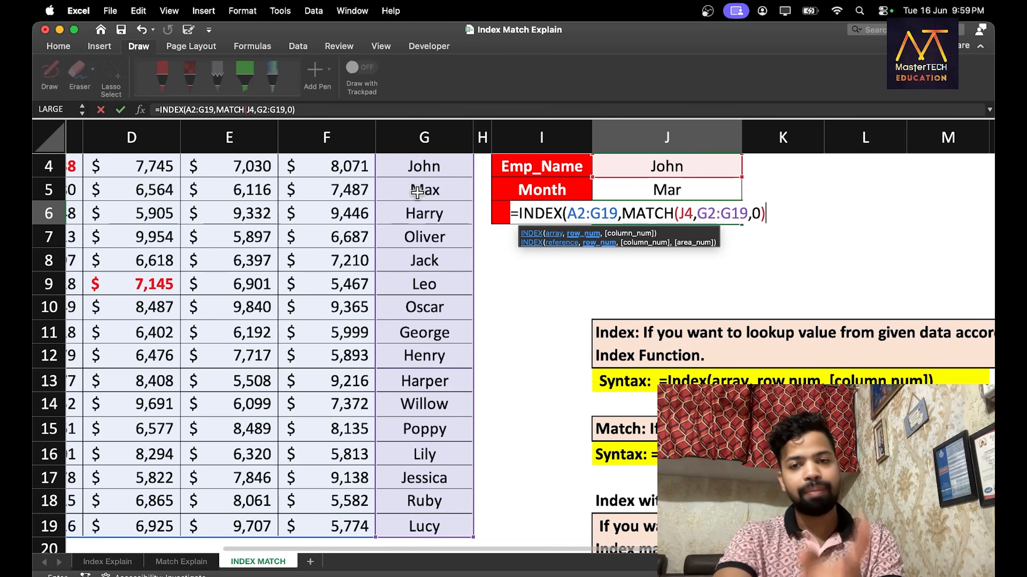
Step: Add a second MATCH as the column number, looking up the month in J5 across the header row A2:G2
text(,)
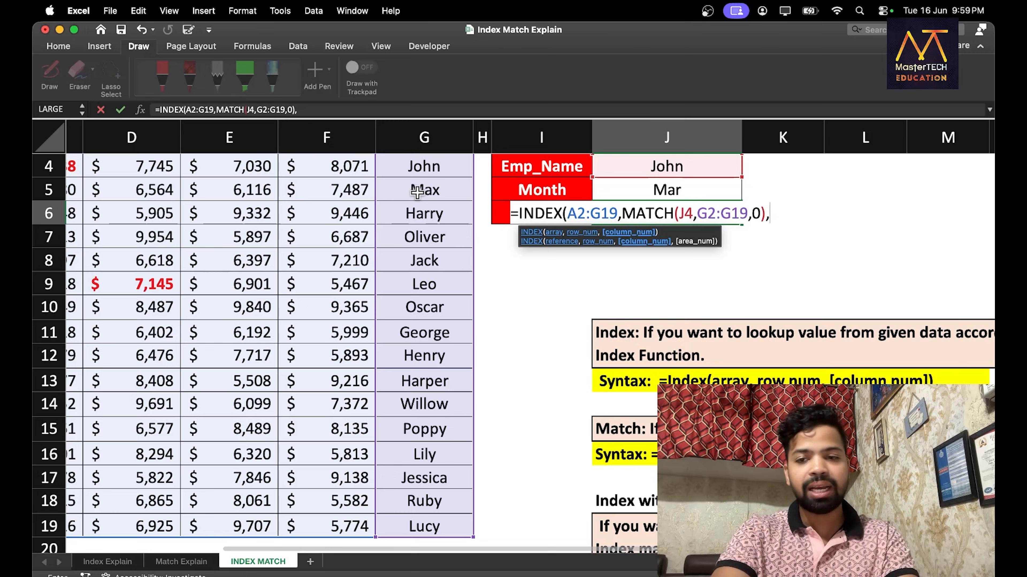
text(ma)
key(Tab)
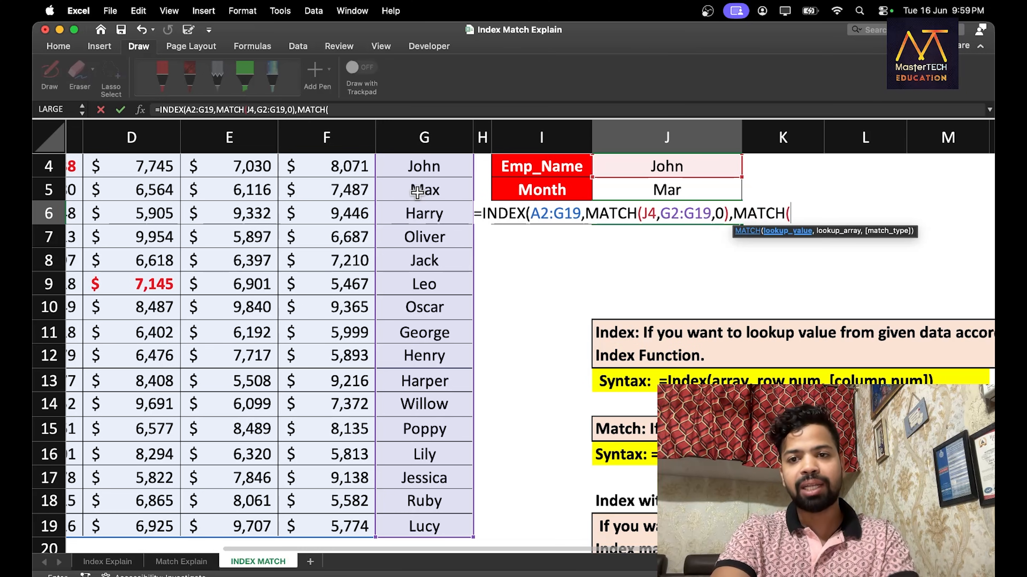
click(628, 196)
text(,)
scroll(431, 257, left, 5)
scroll(431, 257, up, 2)
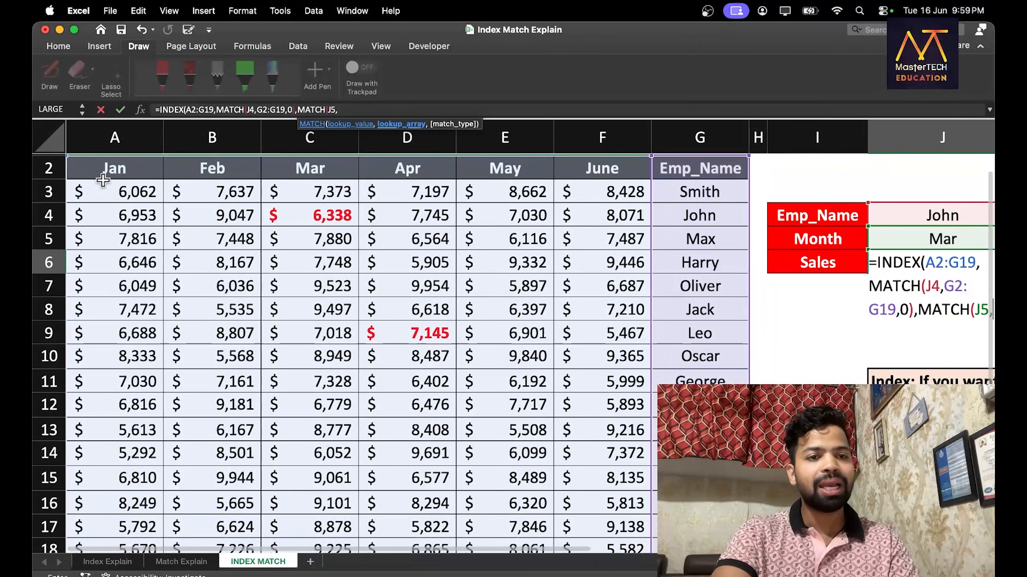
drag(103, 180, 687, 168)
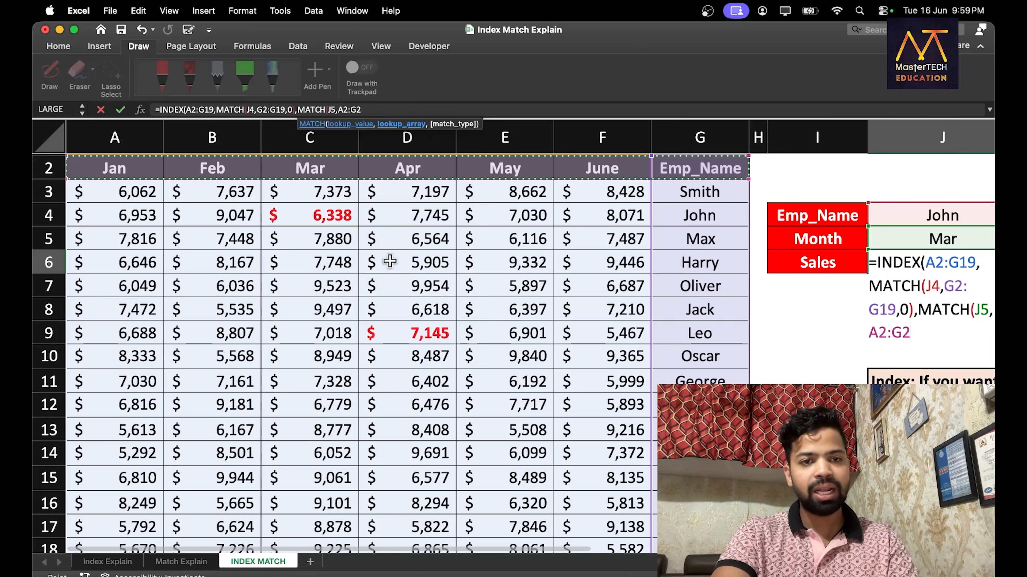
Step: Finish the column MATCH with exact match 0 and enter the completed INDEX MATCH formula in J6
scroll(273, 181, right, 5)
scroll(273, 182, down, 3)
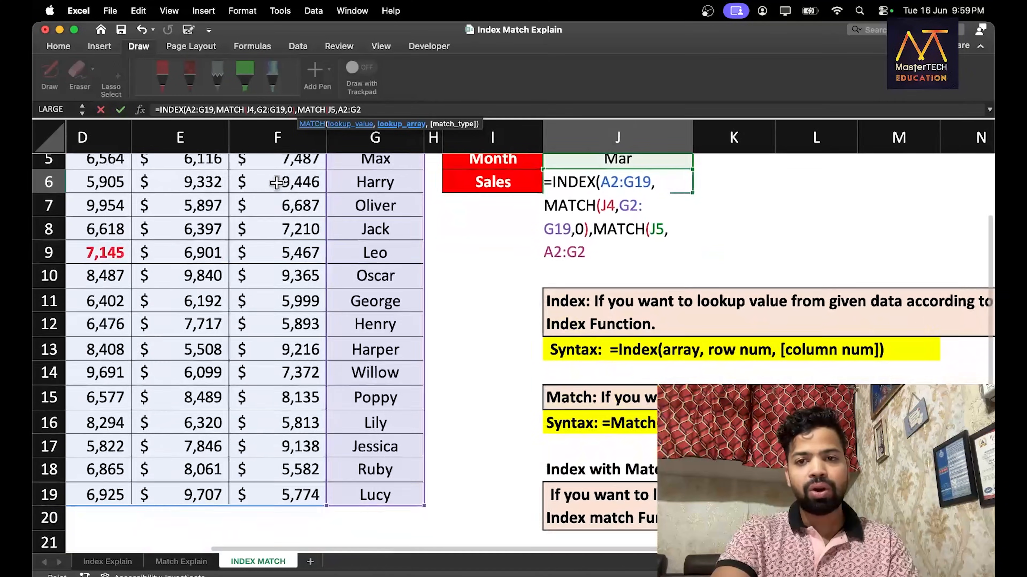
text(,0))
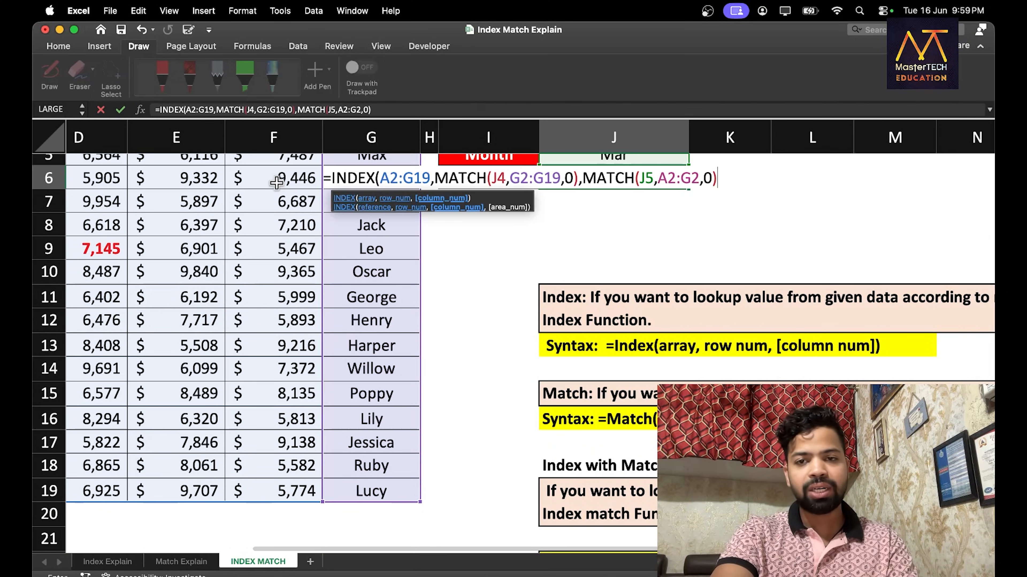
text())
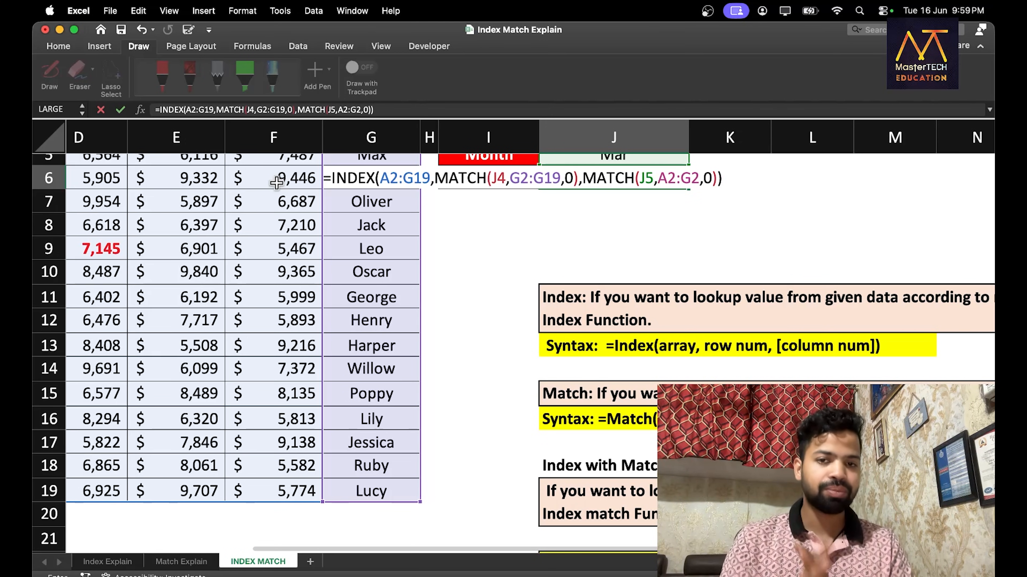
key(Return)
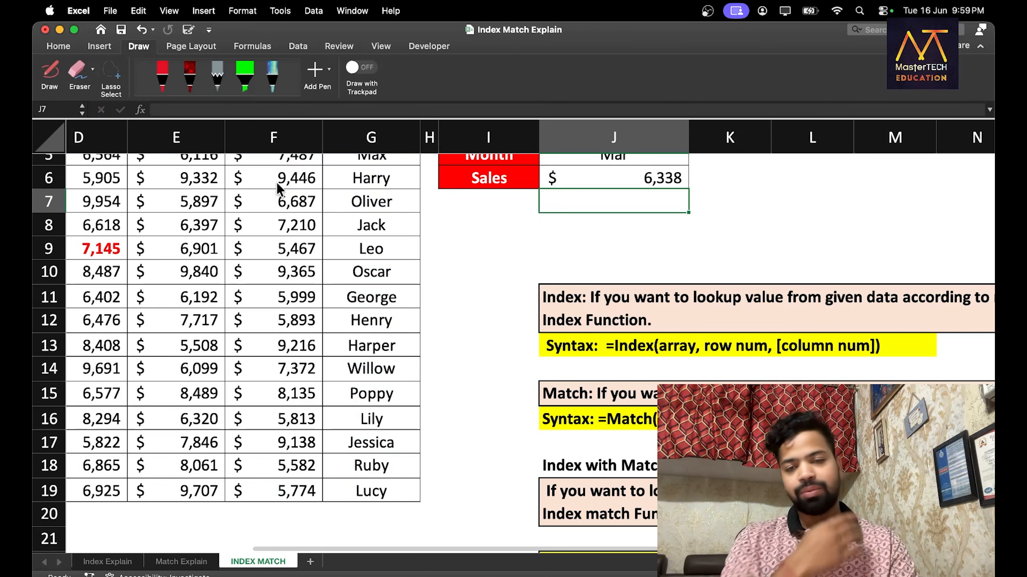
Step: Check the Sales result against the table by tracing employee row 4 and the Mar column to their intersection
scroll(277, 182, up, 2)
scroll(277, 182, left, 1)
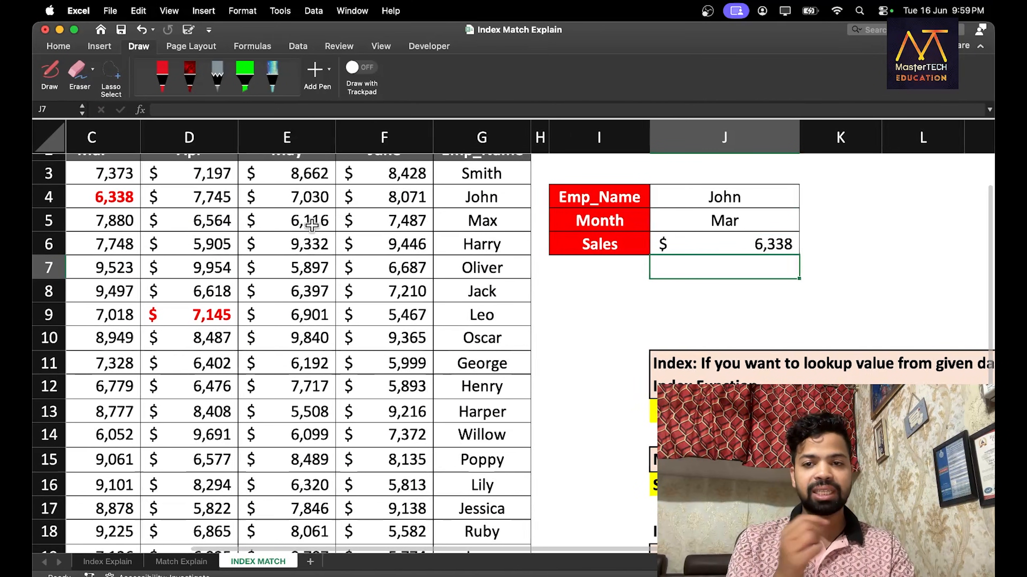
scroll(332, 229, left, 2)
scroll(556, 207, up, 2)
drag(574, 225, 142, 226)
drag(194, 178, 200, 225)
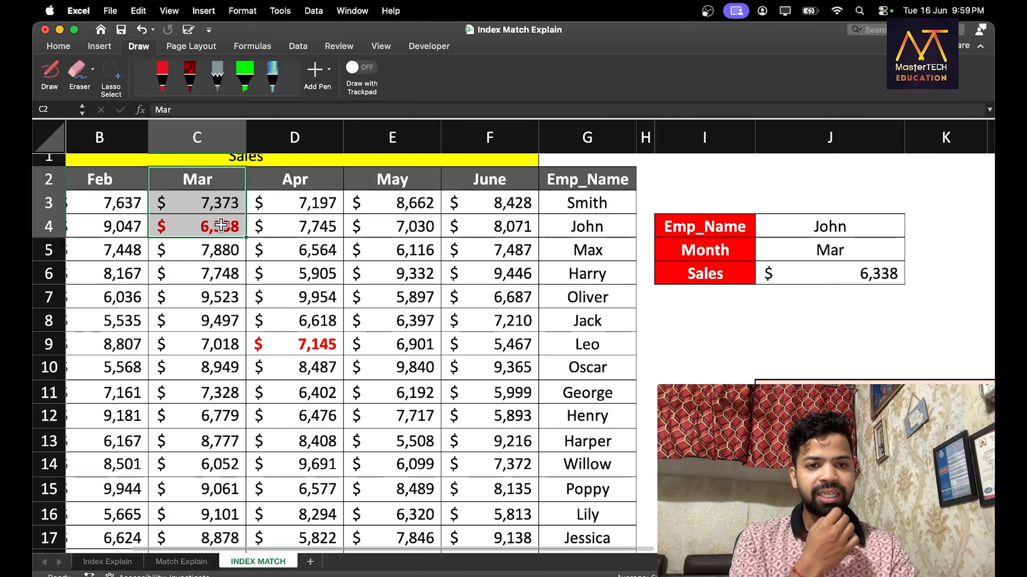
Step: Change the Emp_Name in J4 to the employee listed in row 9 and the Month in J5 to Apr
click(789, 220)
text(Leo)
key(Return)
text(Apr)
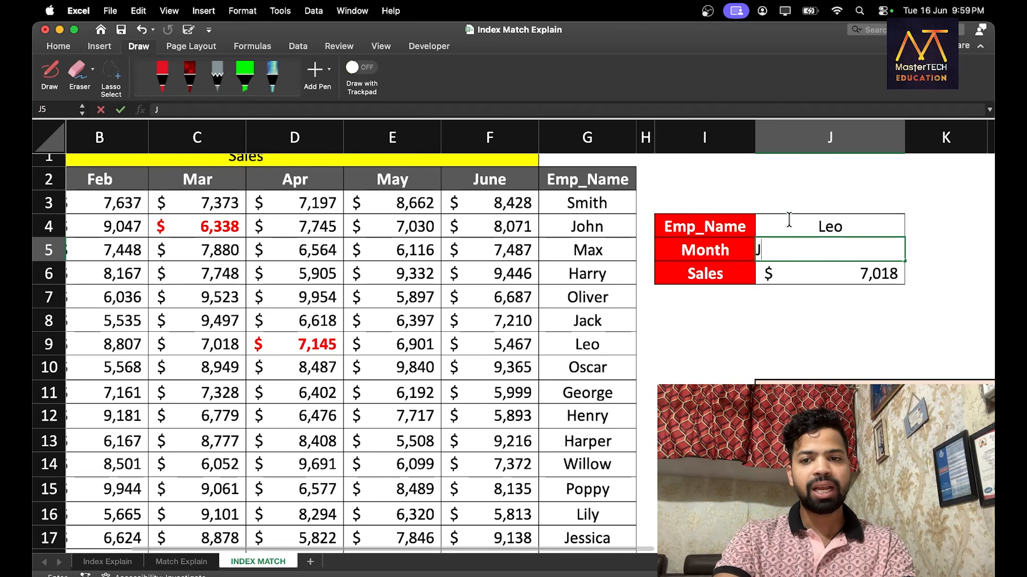
key(Return)
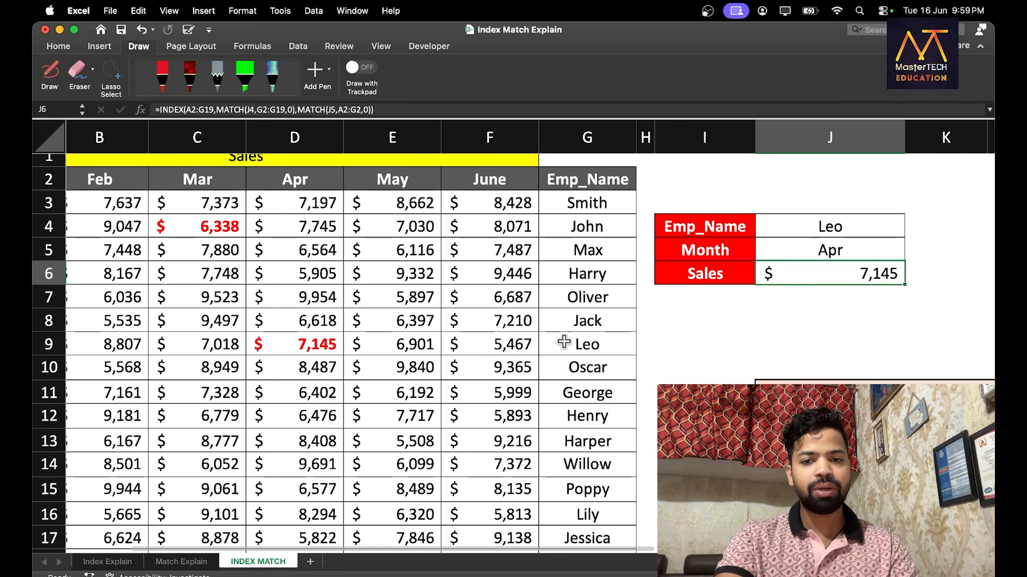
Step: Check the Sales result against the table by tracing employee row 9 and the Apr column to their intersection
drag(564, 341, 347, 341)
click(296, 344)
drag(287, 180, 261, 340)
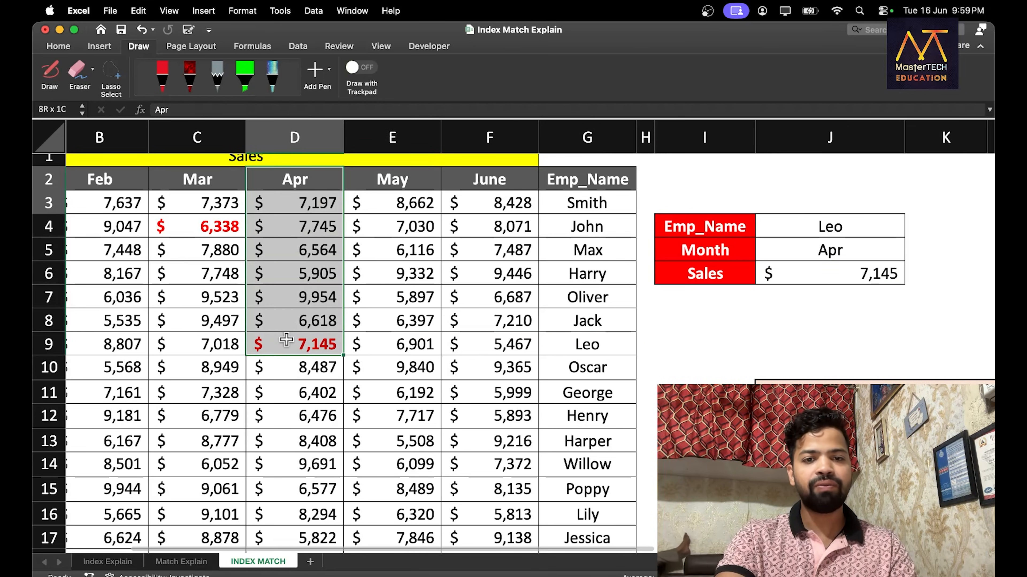
click(740, 268)
click(770, 268)
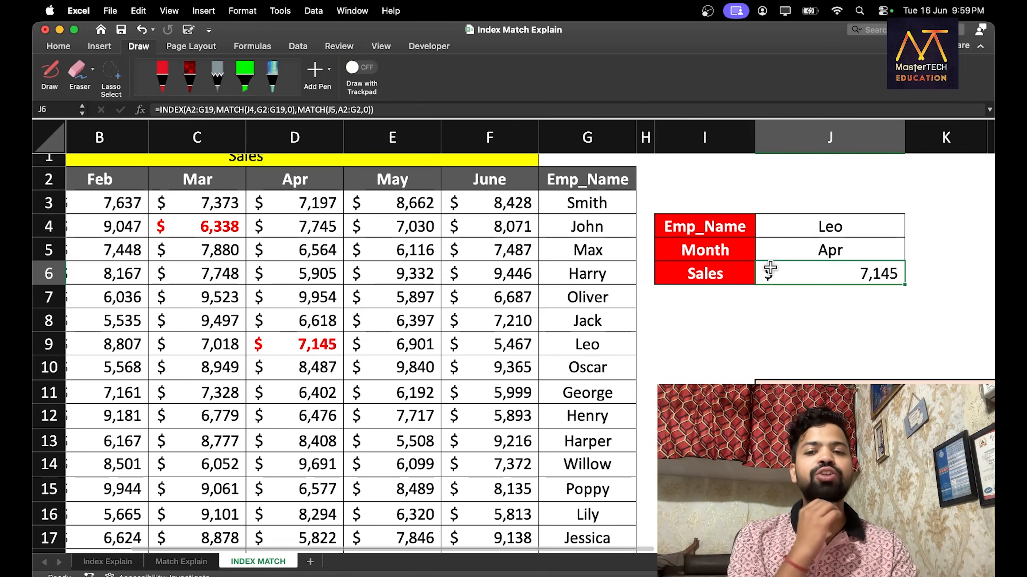
Step: Review the arguments of the INDEX MATCH formula in J6, including the G2:G19 lookup array, and leave it as entered
scroll(760, 265, down, 1)
scroll(759, 265, right, 1)
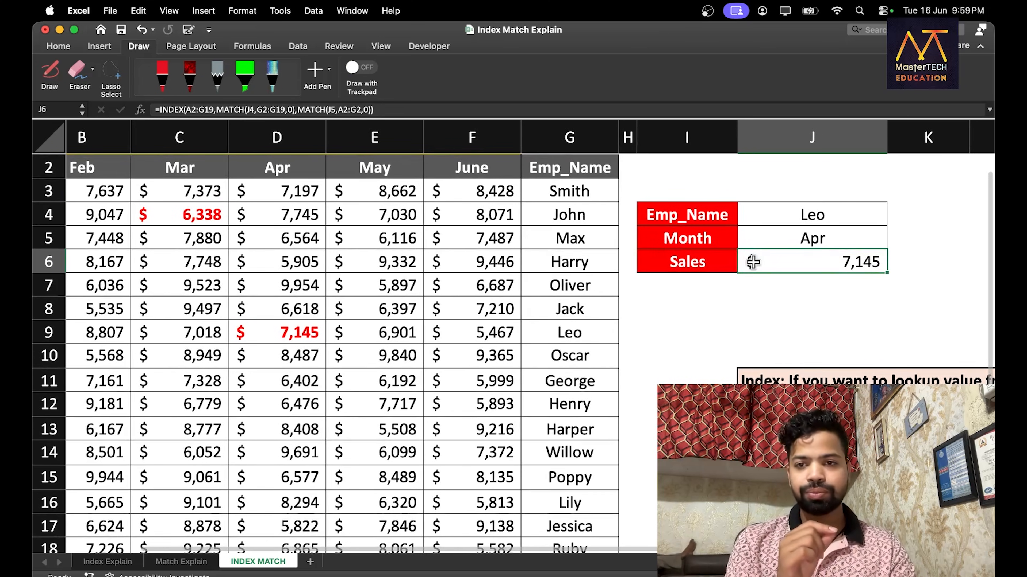
double_click(752, 265)
drag(681, 262, 869, 259)
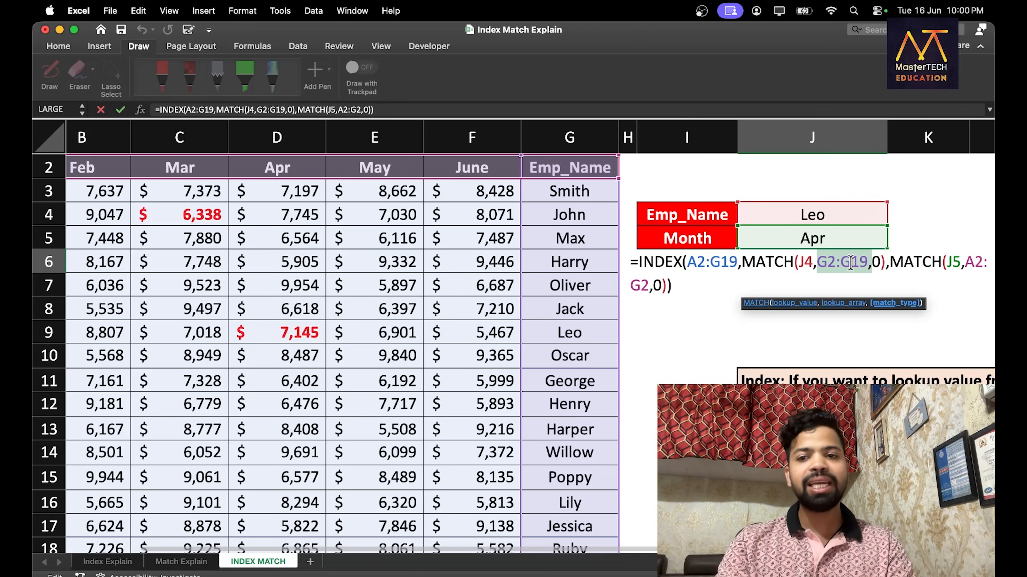
key(Return)
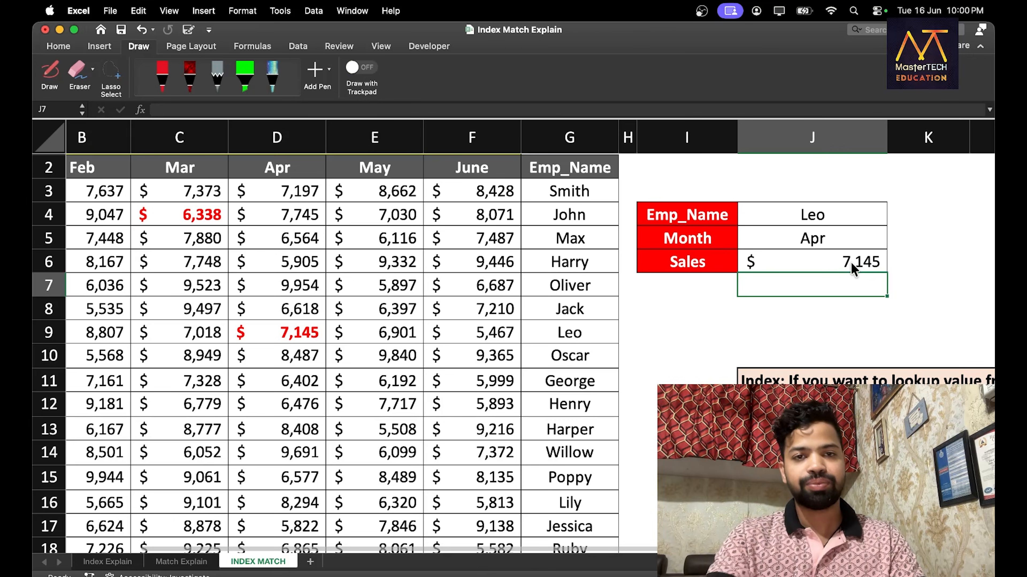
Step: Switch to the Finder's Index Match folder, open Index Match (Two Way Lookup).xlsx and make its window full screen
key(ctrl+Up)
mouse_move(521, 41)
click(462, 51)
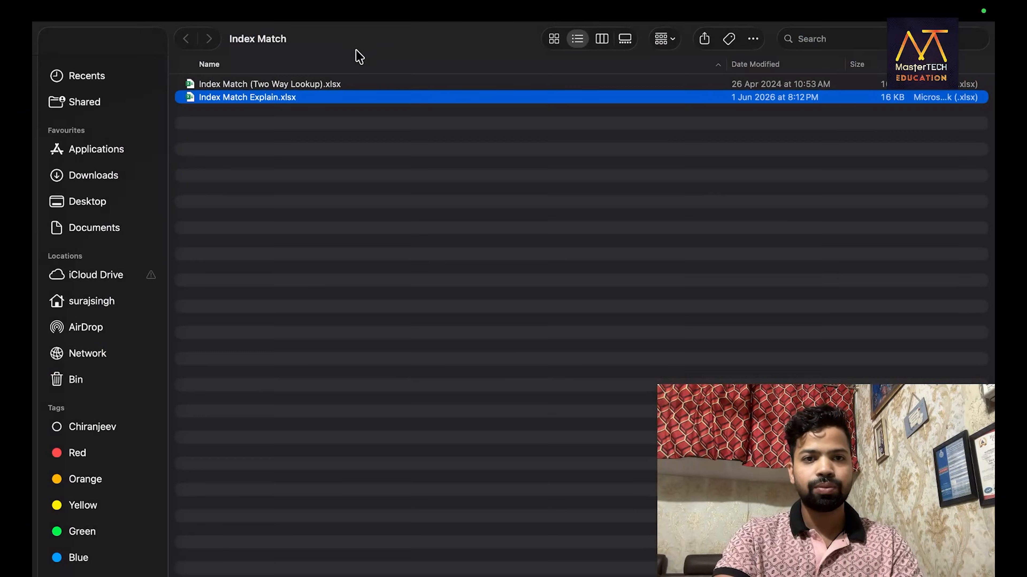
double_click(317, 85)
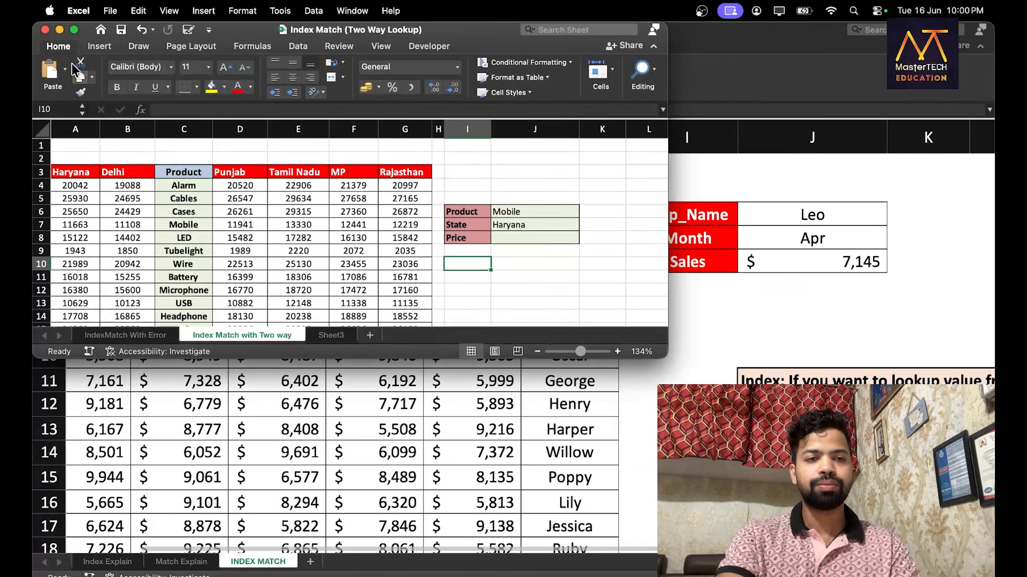
click(74, 29)
Step: Examine the price table's layout: the Product column C, the state columns A:B before it and D:G after it
scroll(154, 133, down, 5)
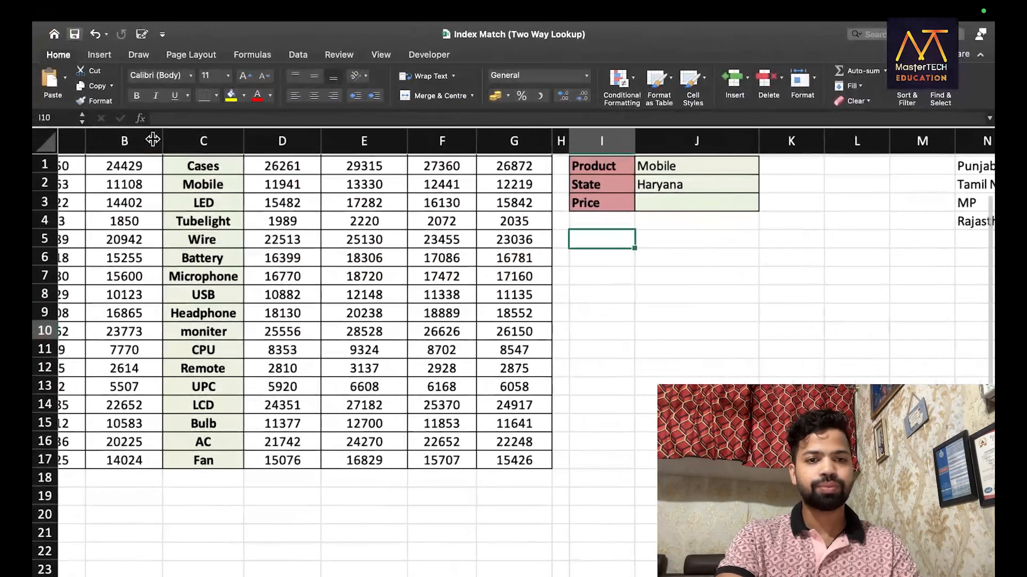
scroll(184, 178, up, 3)
scroll(184, 178, up, 1)
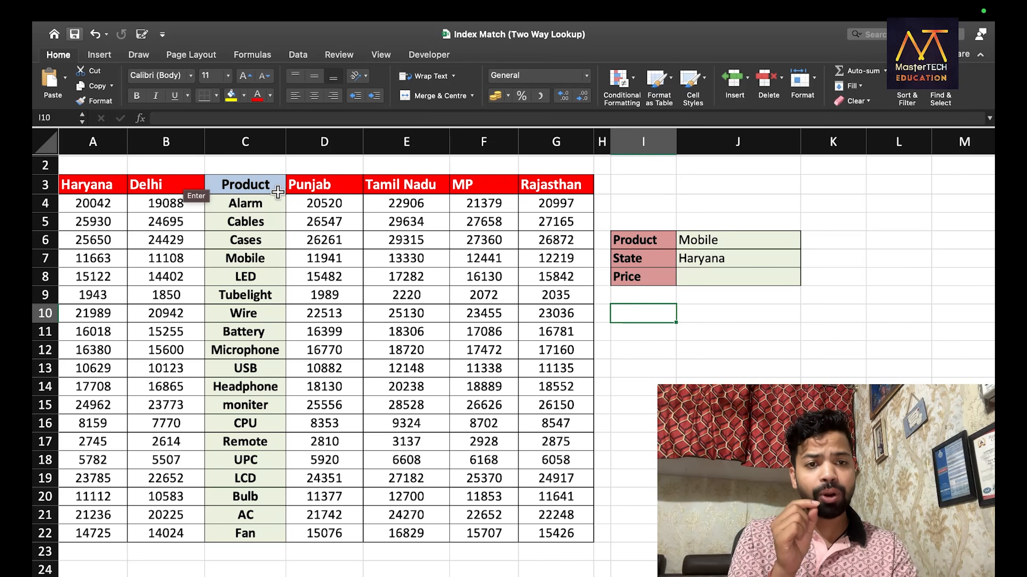
click(264, 154)
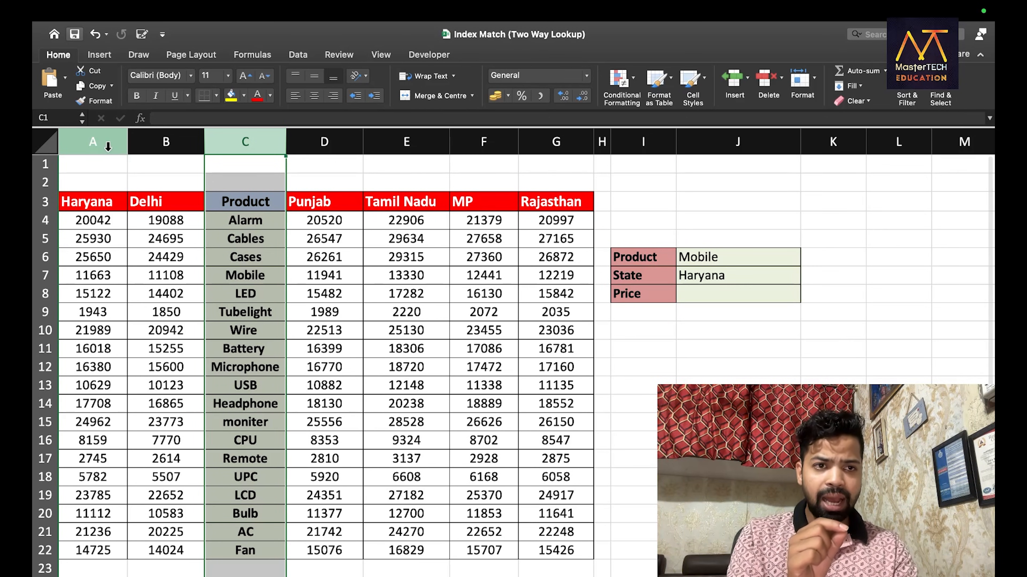
click(101, 144)
drag(101, 144, 140, 143)
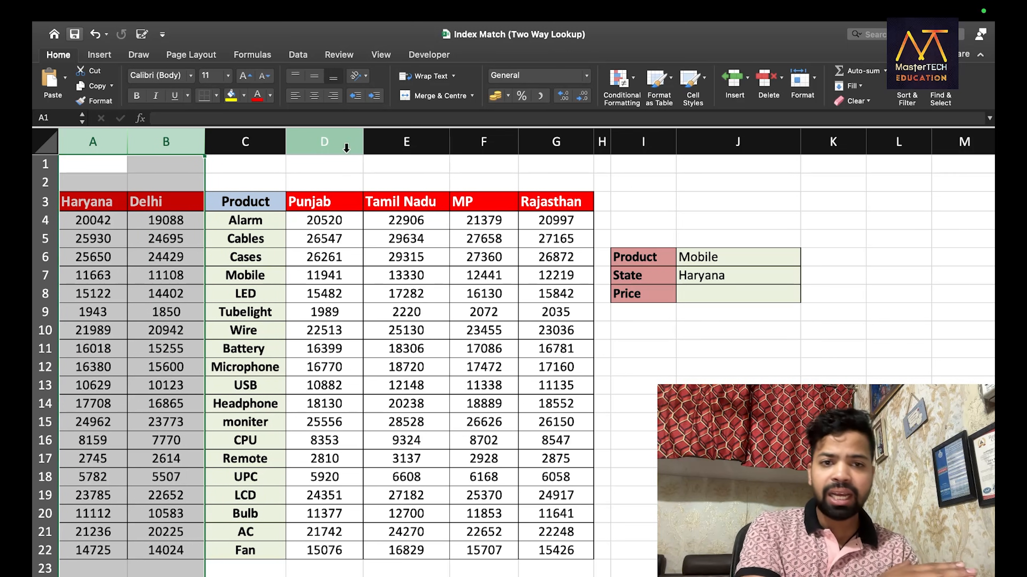
click(331, 147)
drag(375, 148, 442, 155)
drag(525, 152, 557, 146)
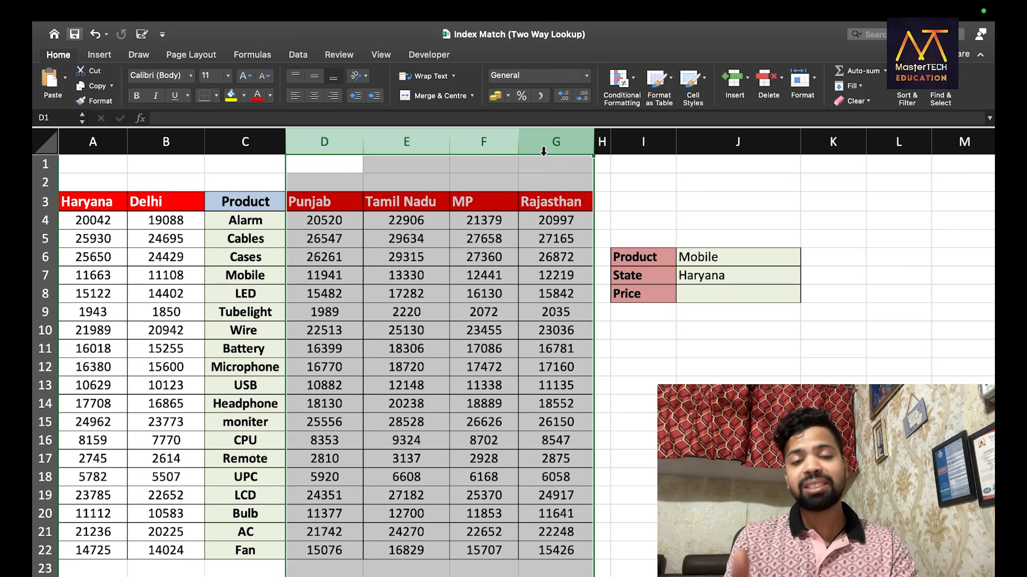
Step: Review the Product and State lookup cells J6 and J7 and trace from the Product column back to Haryana
scroll(516, 248, down, 1)
scroll(515, 249, down, 2)
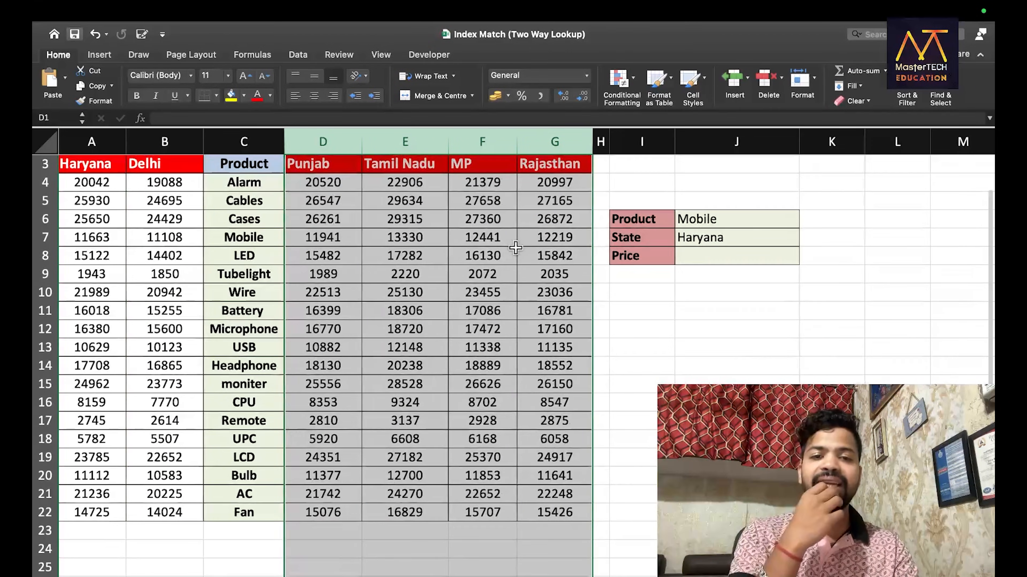
click(728, 215)
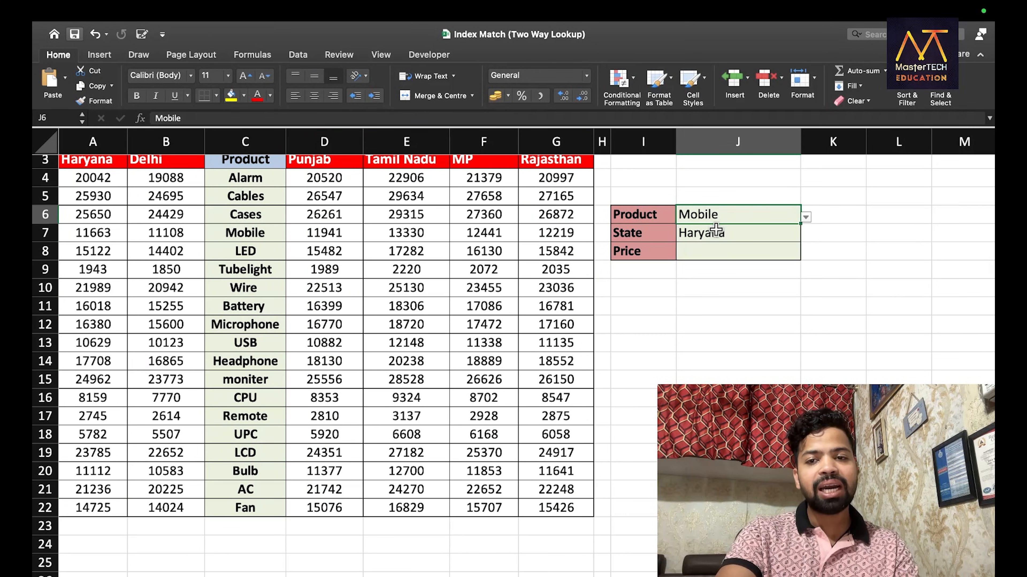
click(705, 233)
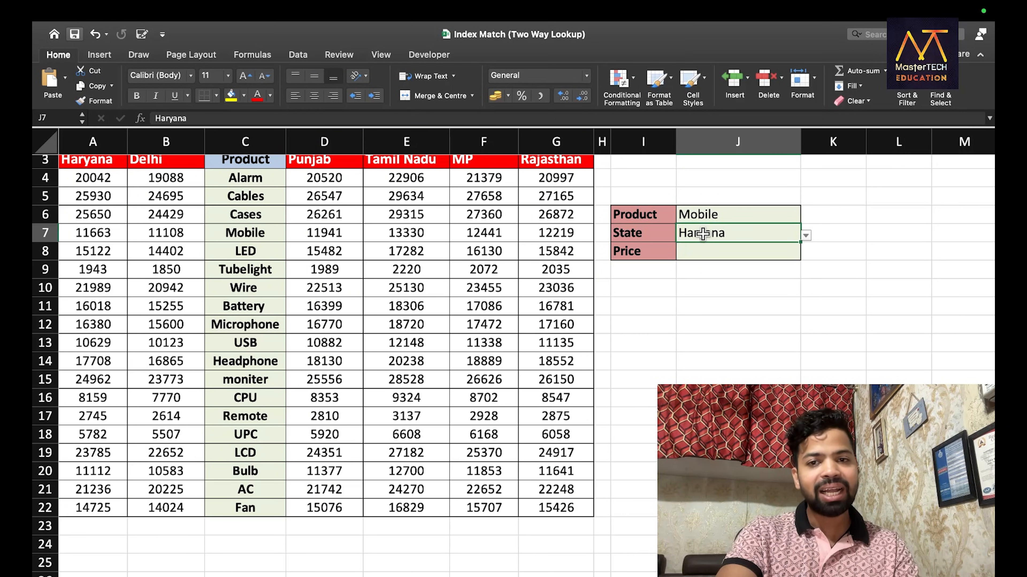
drag(238, 142, 96, 146)
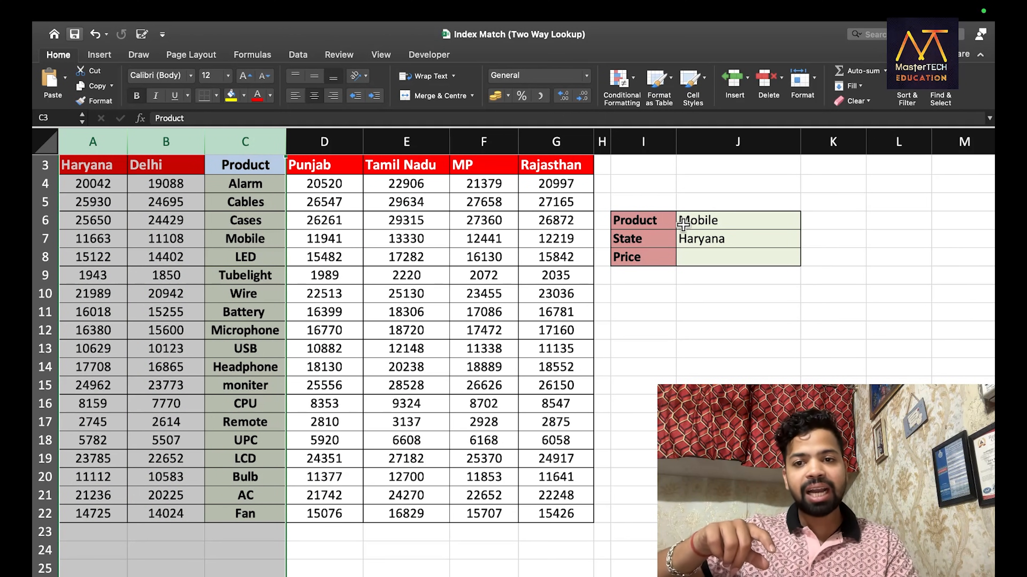
Step: Set the State in J7 to MP and the Product in J6 to Cases
click(683, 235)
text(MP)
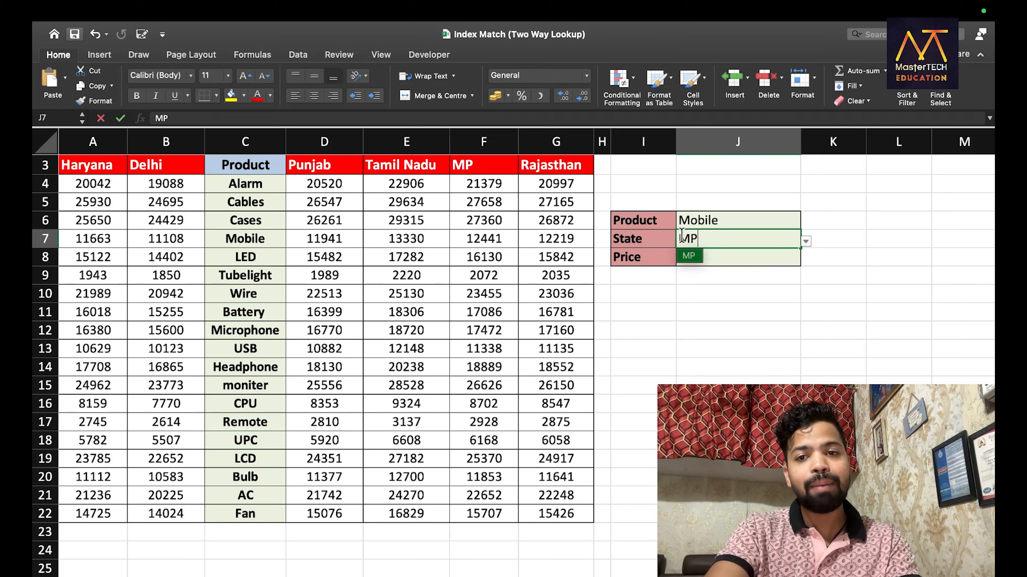
key(Return)
drag(246, 143, 501, 143)
click(686, 250)
click(691, 219)
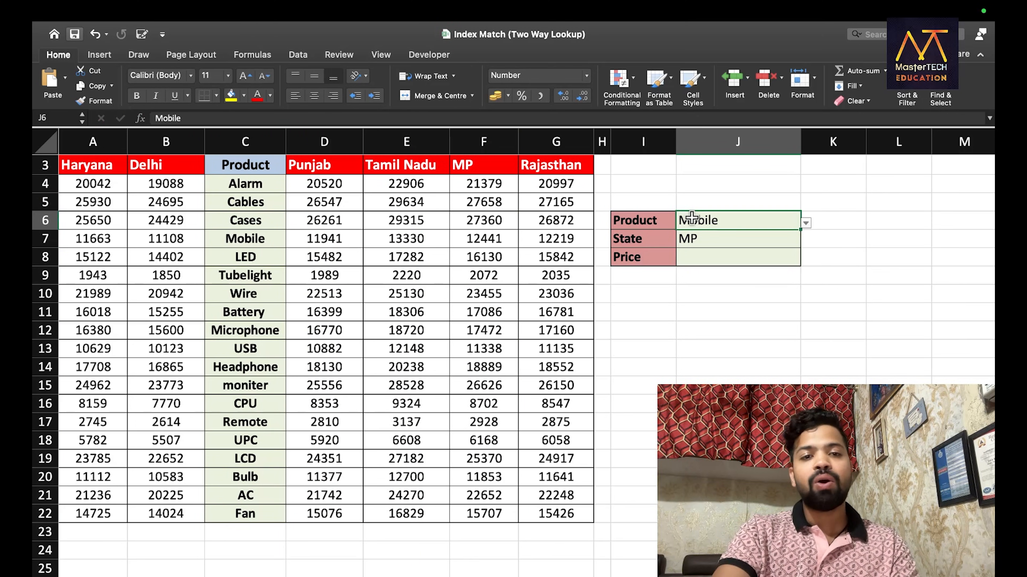
text(Cases)
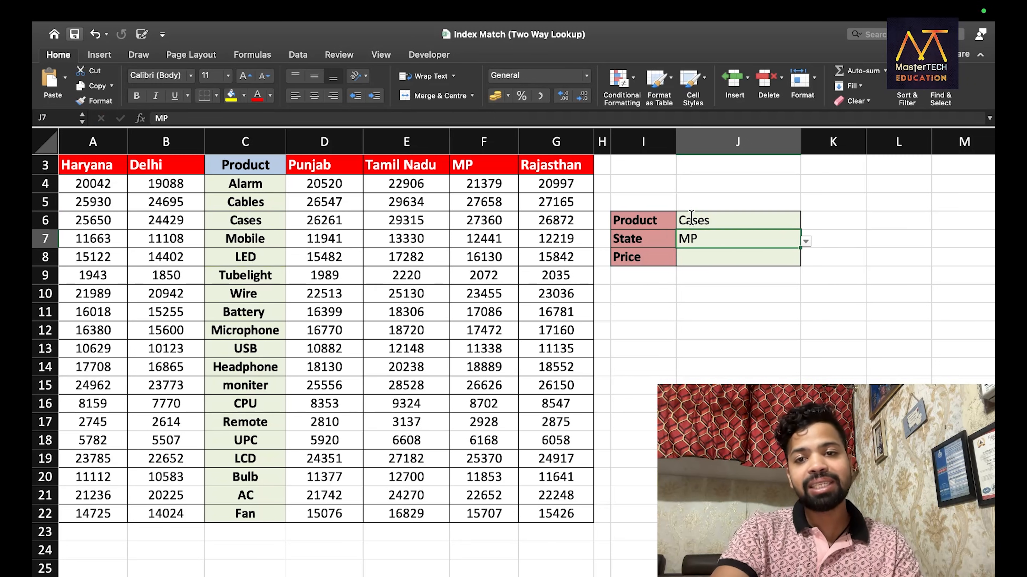
key(Return)
Step: Start an INDEX formula in the Price cell J8 with the whole table A3:G22 as its array
click(728, 263)
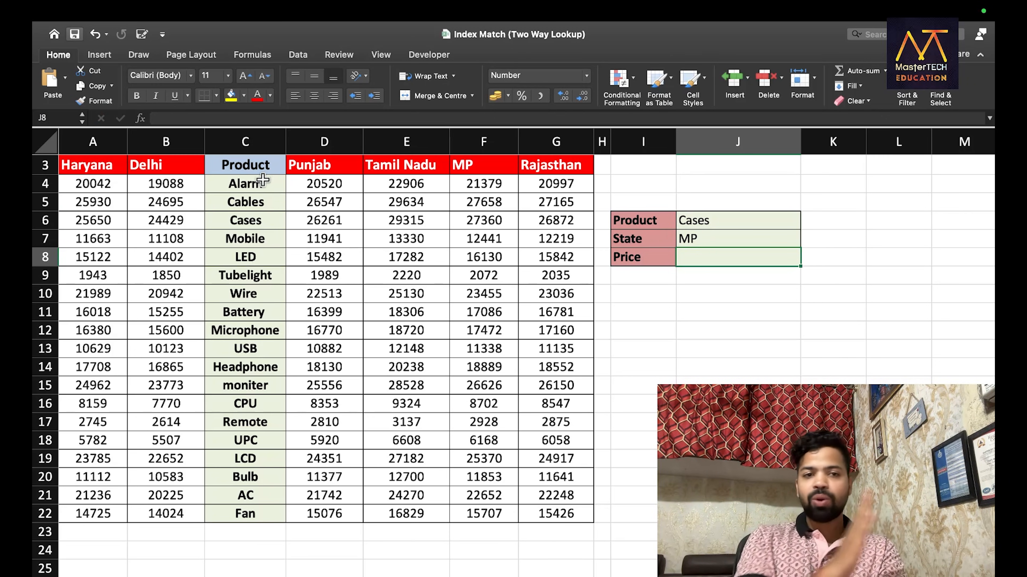
drag(227, 141, 532, 174)
click(683, 261)
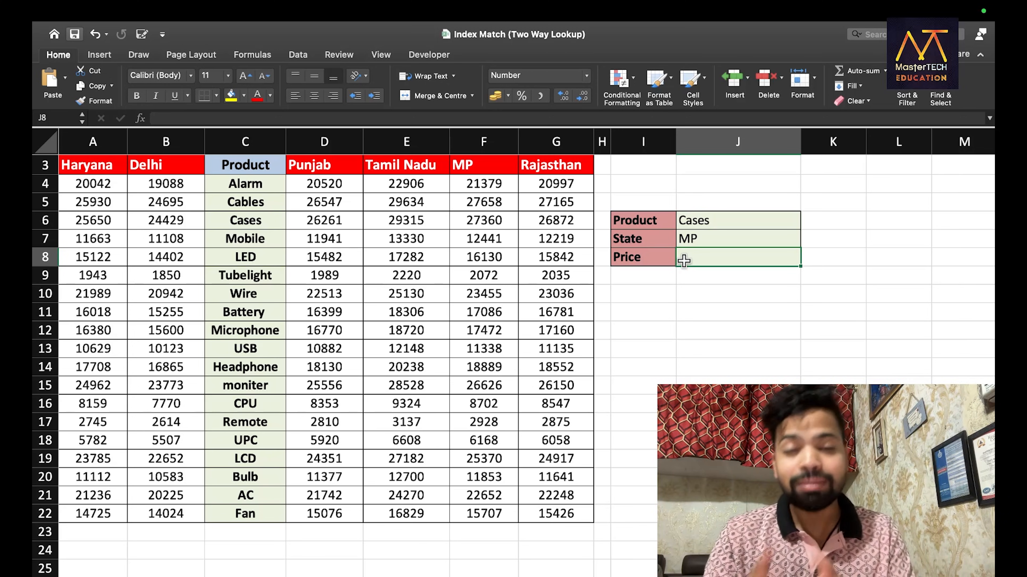
text(=In)
key(Tab)
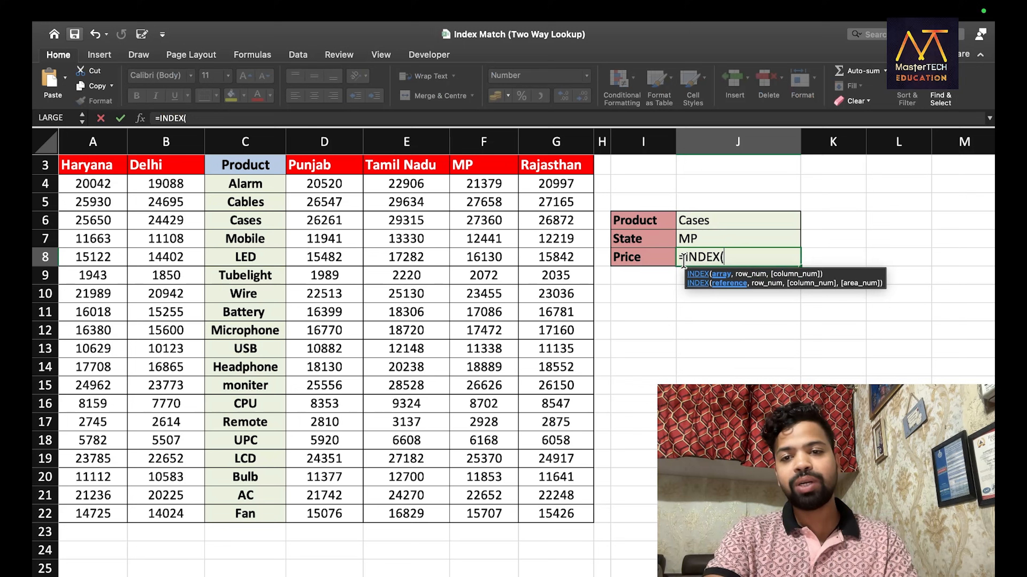
drag(87, 165, 564, 510)
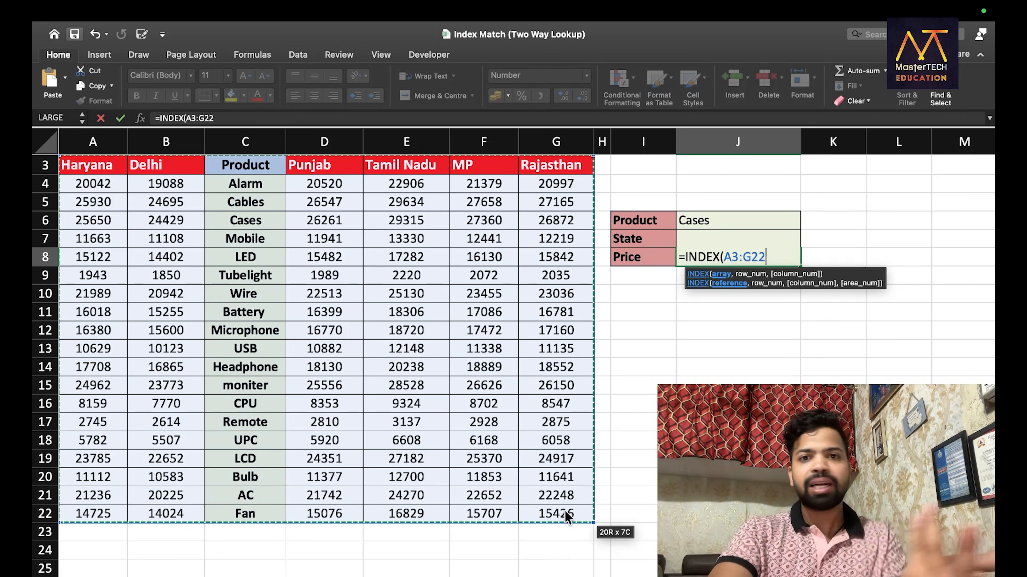
Step: Add a MATCH as the row number, looking up J6 in the Product range C3:C22 with exact match 0
text(,mat)
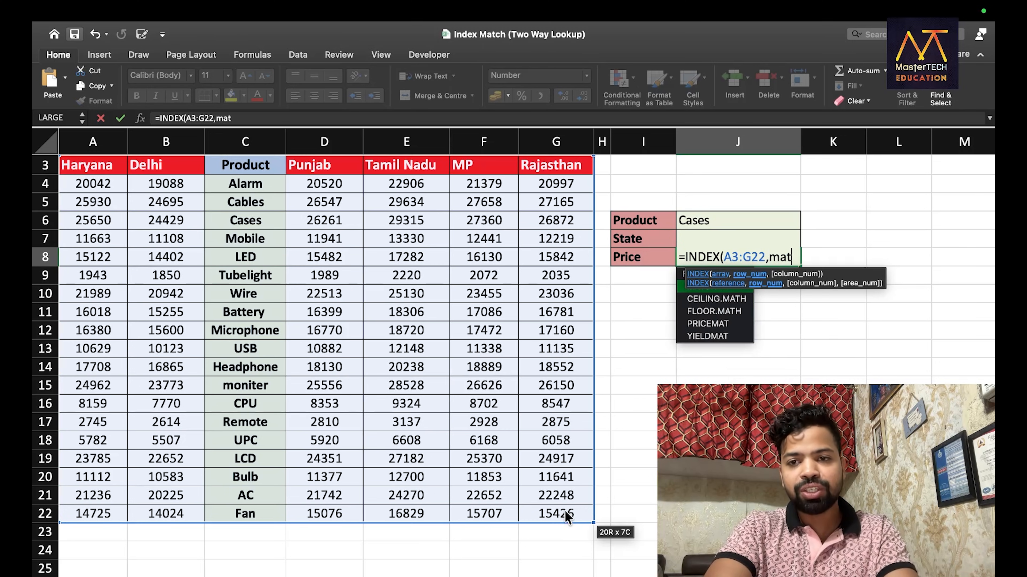
key(Tab)
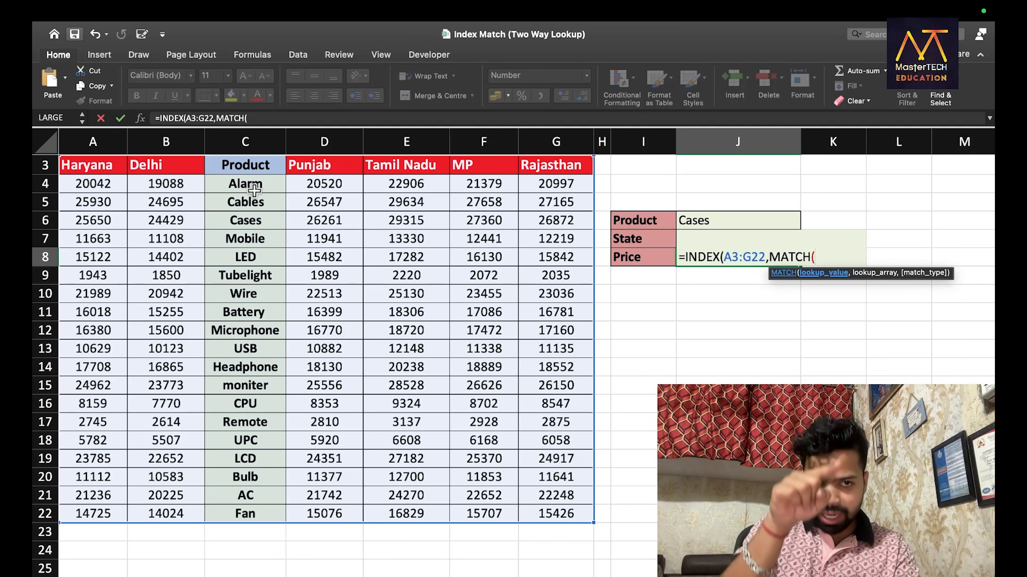
click(693, 218)
text(,)
drag(229, 164, 248, 511)
text(,0))
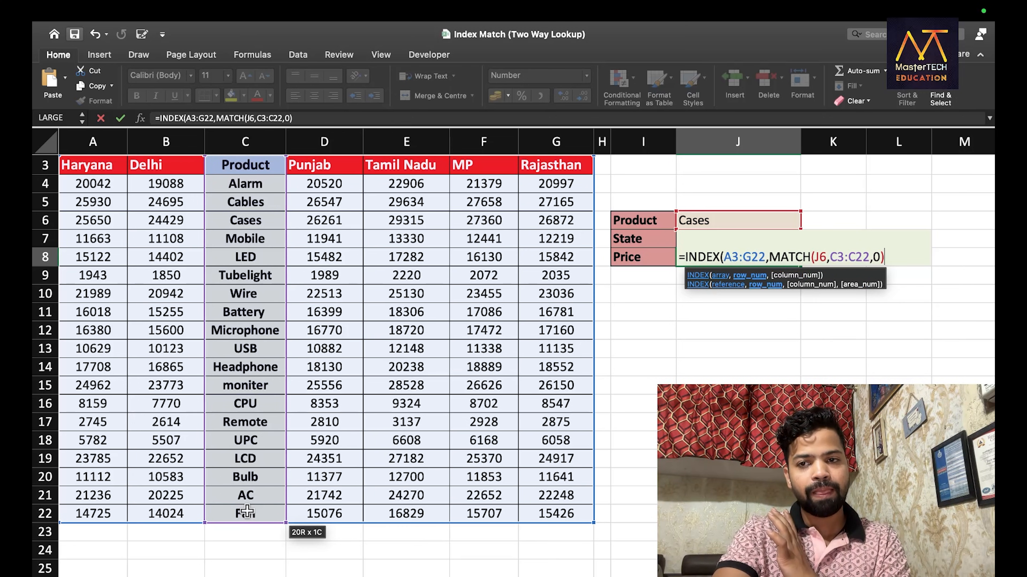
Step: Add MAX(J7,A3:G3,0) as the column number argument and enter the formula in J8
text(,max)
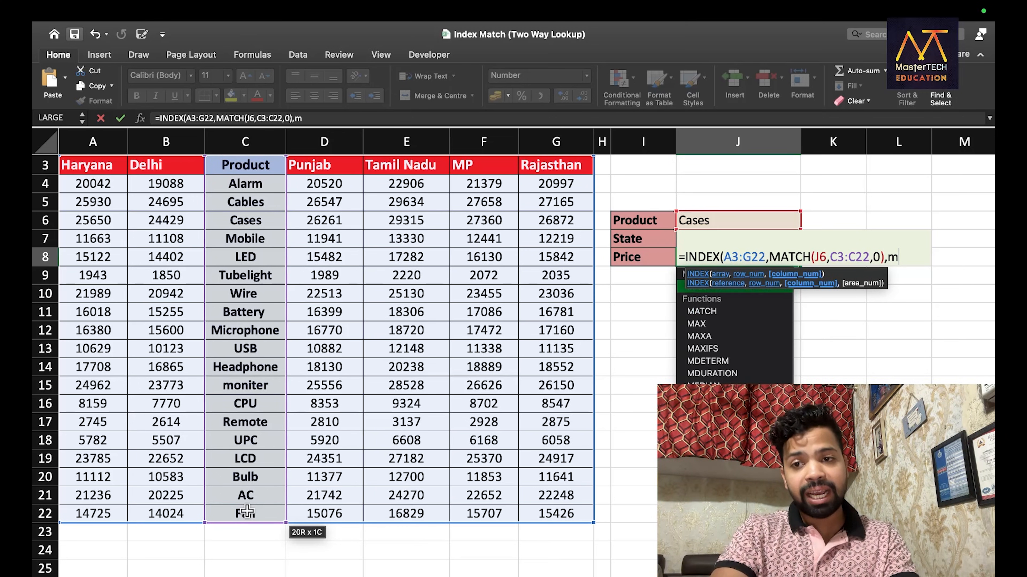
key(Tab)
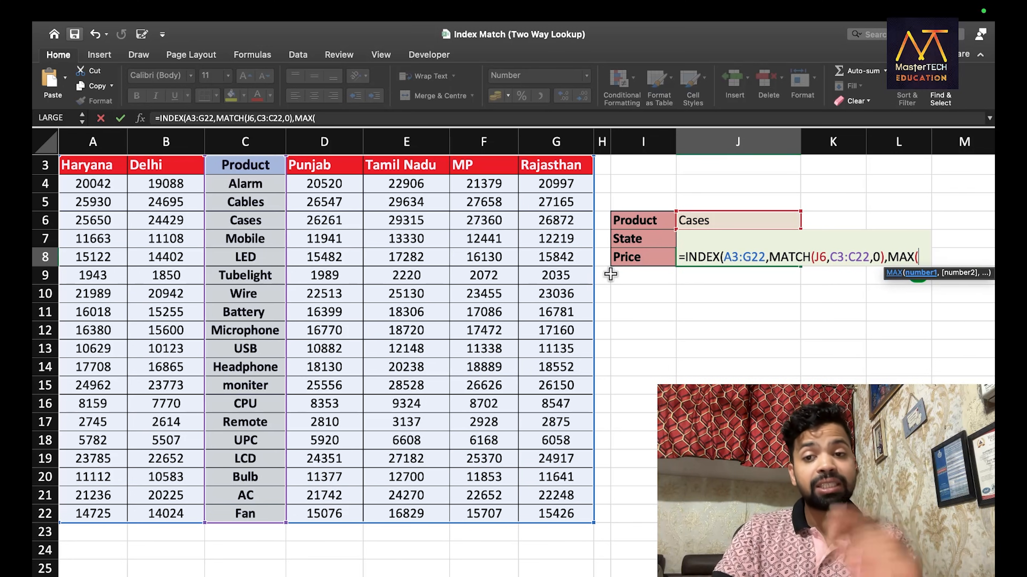
click(683, 239)
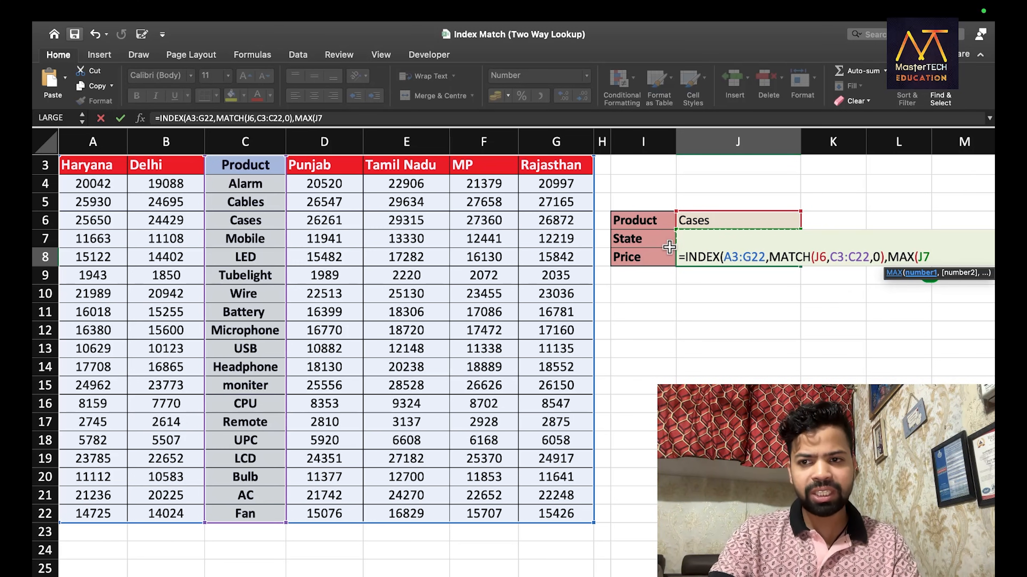
text(,)
drag(102, 165, 583, 168)
text(,0)))
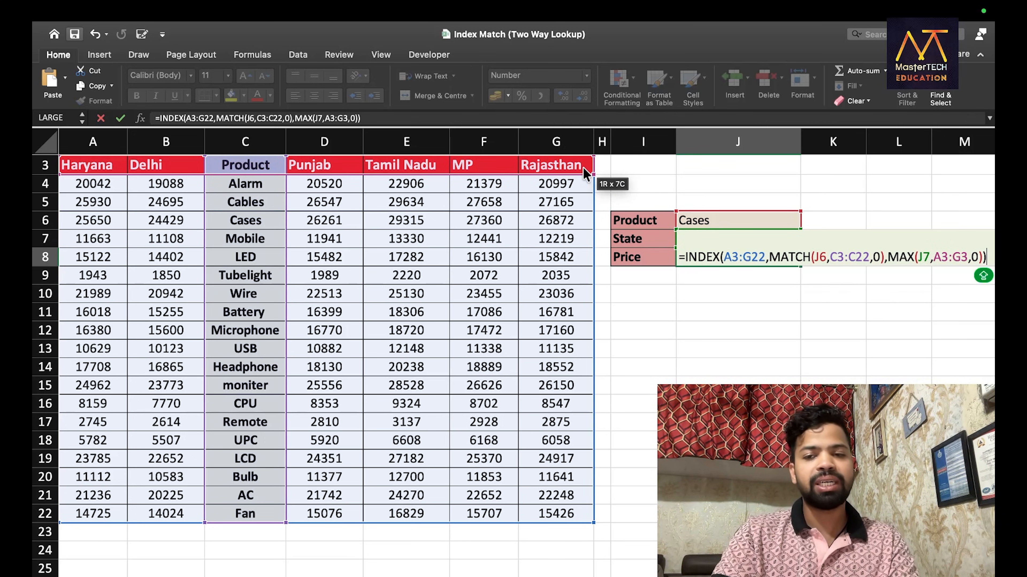
key(Return)
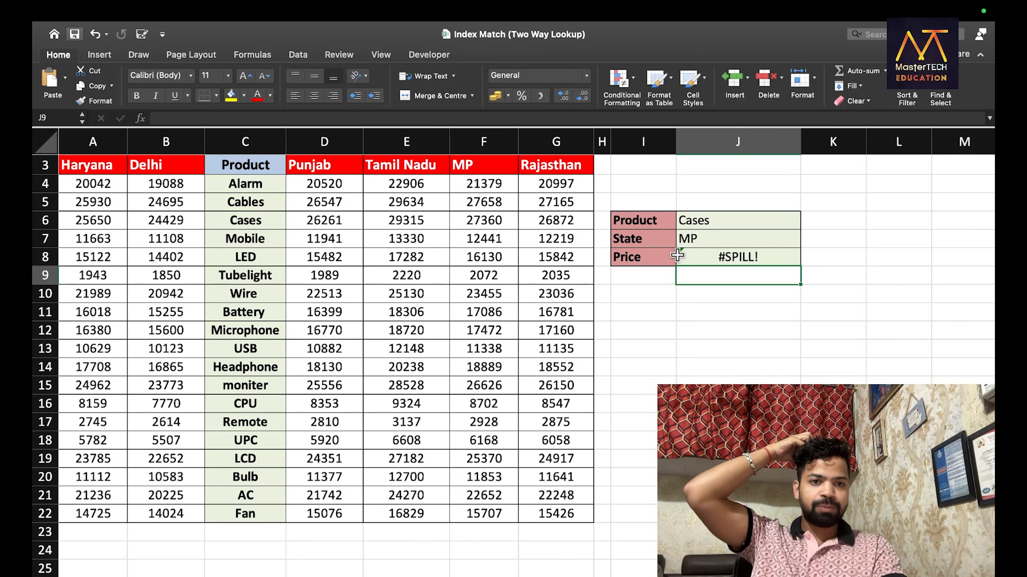
Step: Replace MAX with MATCH in the column number argument of the J8 Price formula and check the result against the Cases row
double_click(714, 258)
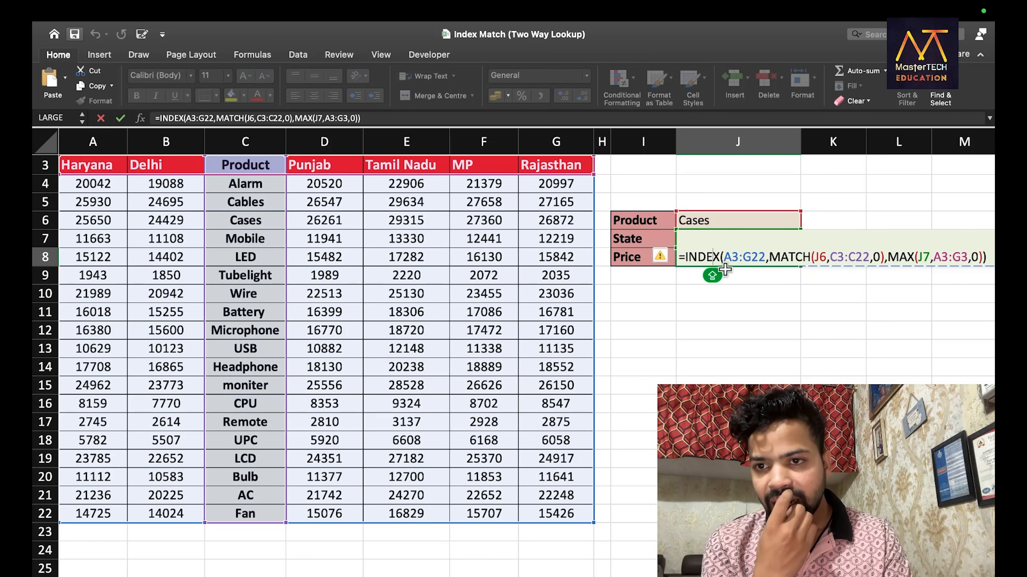
click(912, 251)
key(BackSpace)
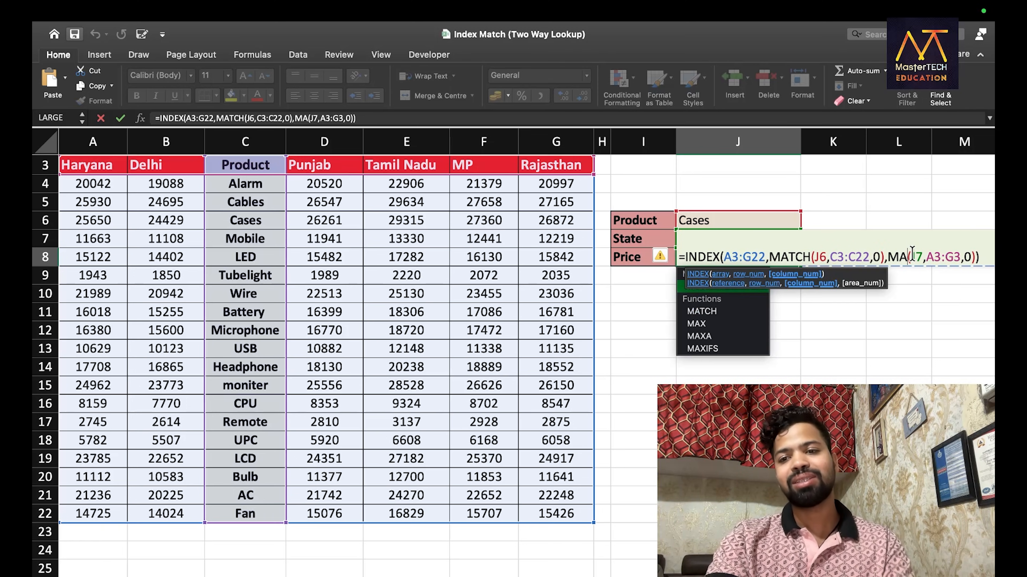
text(TCH)
key(Return)
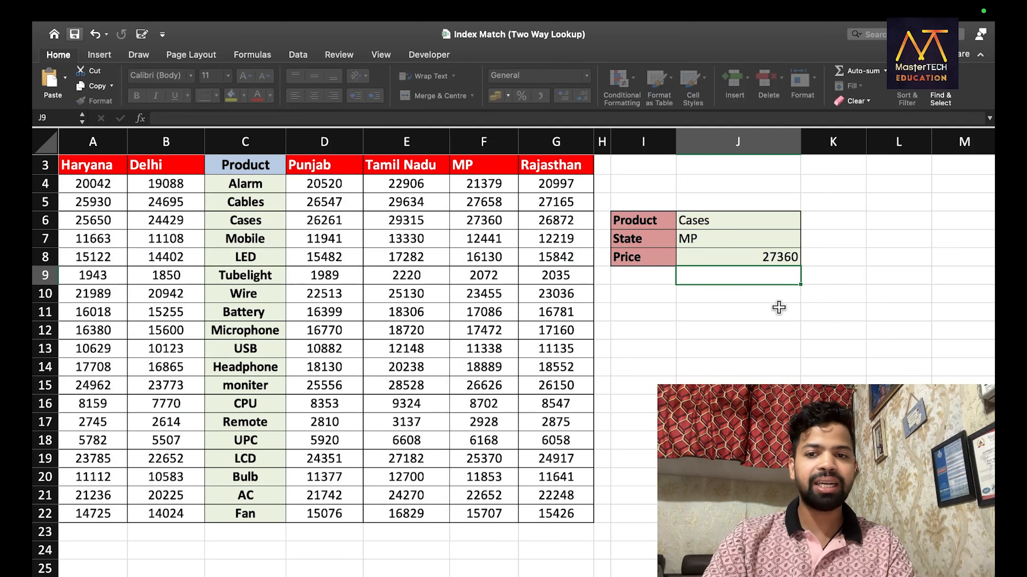
click(722, 263)
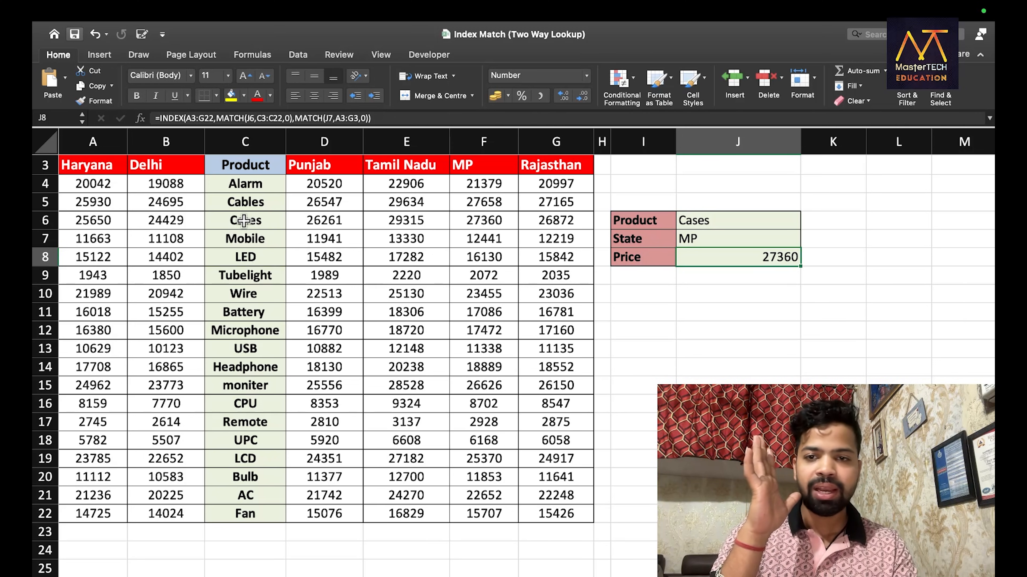
drag(249, 221, 453, 222)
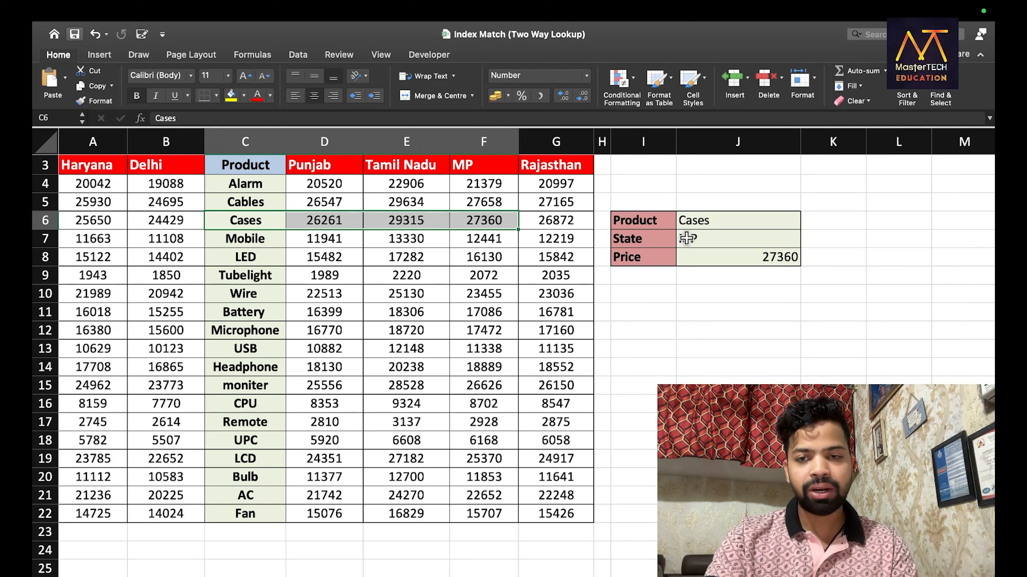
Step: Set the Product in J6 to Battery
click(692, 225)
double_click(692, 225)
text(HA)
key(BackSpace)
key(BackSpace)
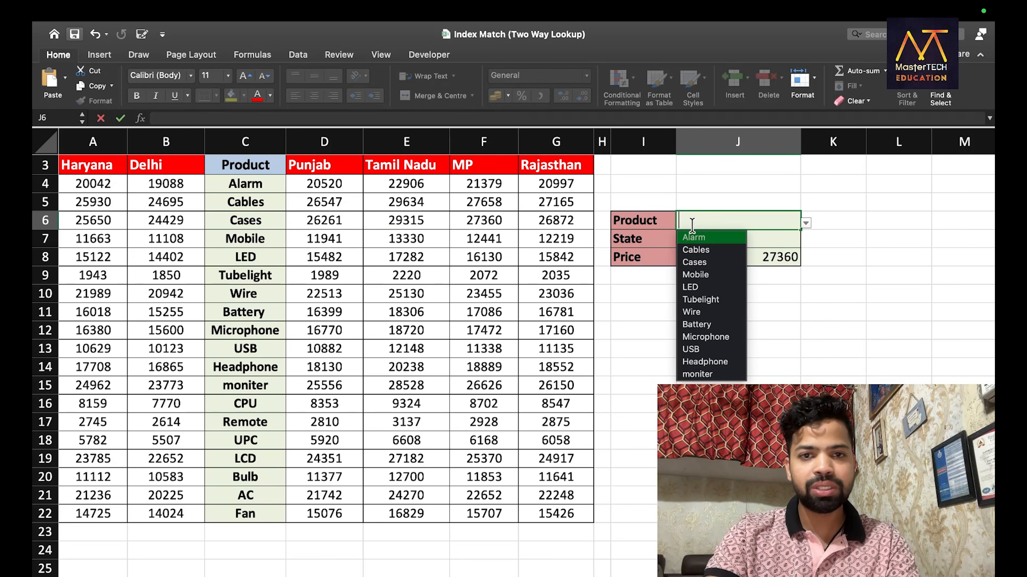
text(B)
key(Return)
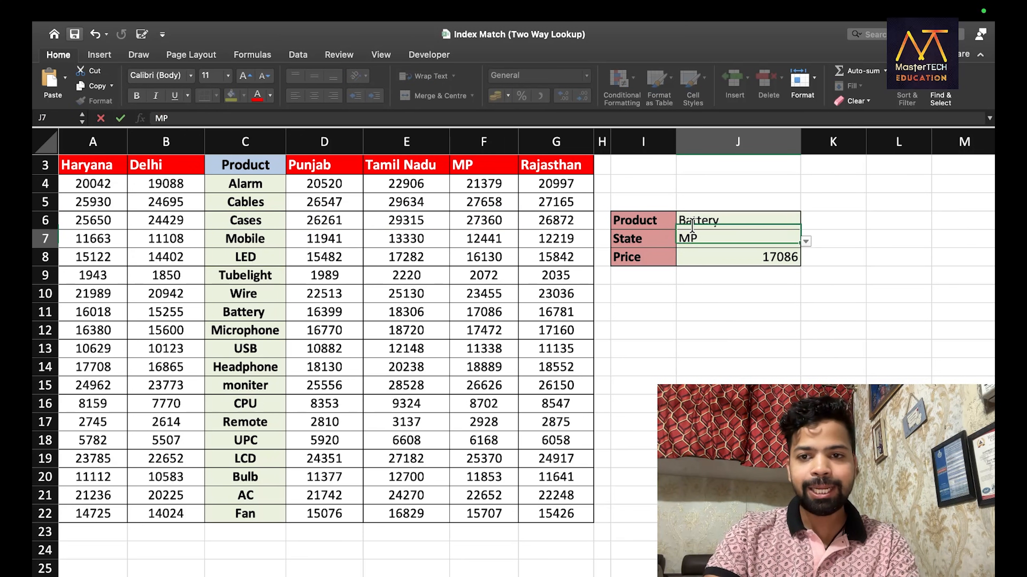
Step: Set the State in J7 to Delhi and check the price in J8 against the Battery row
text(H)
key(BackSpace)
text(Del)
key(Return)
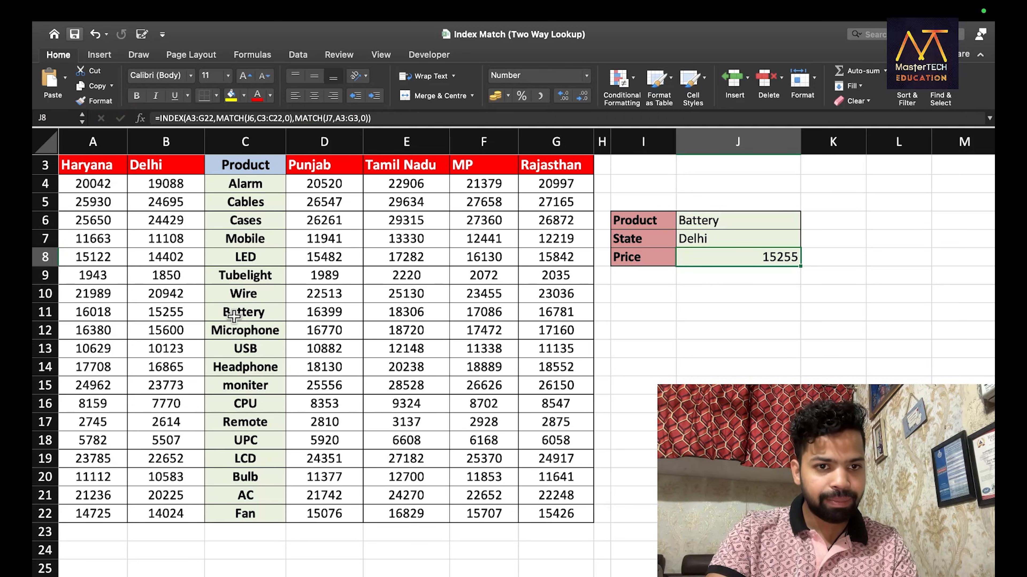
drag(242, 313, 166, 319)
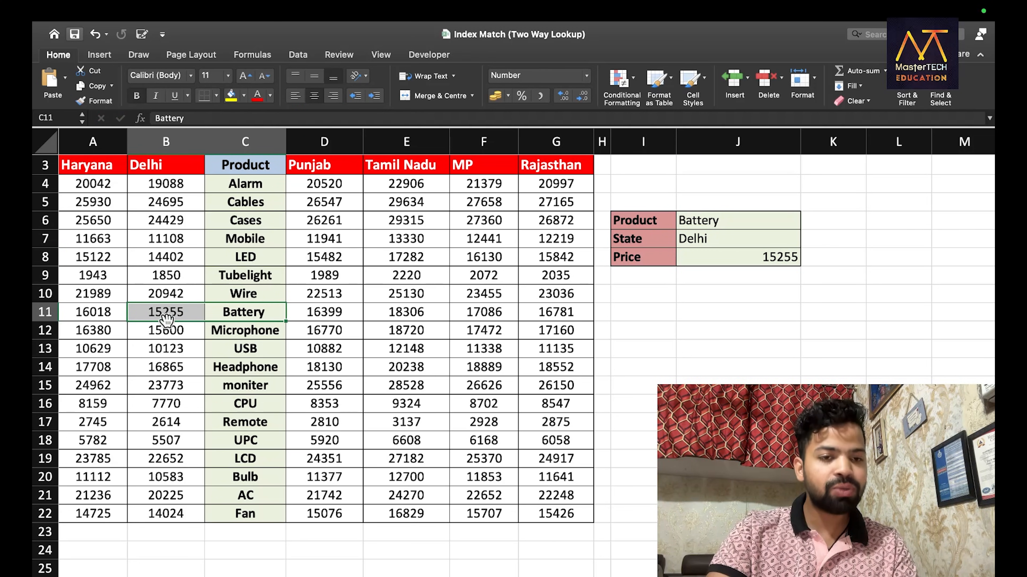
click(765, 258)
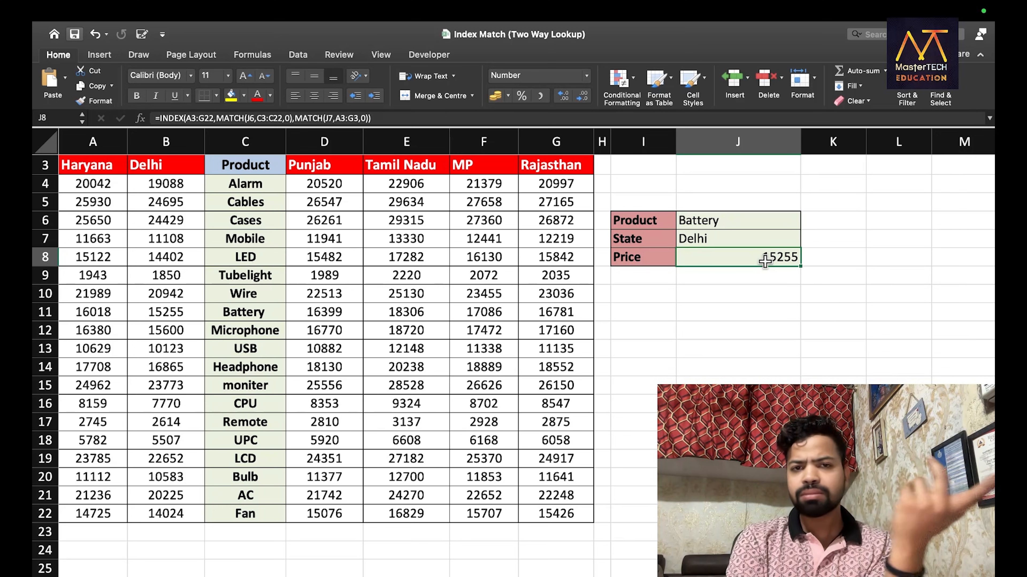
Step: Try to enter BED, a product missing from the list, as the Product in J6
click(714, 218)
text(BED)
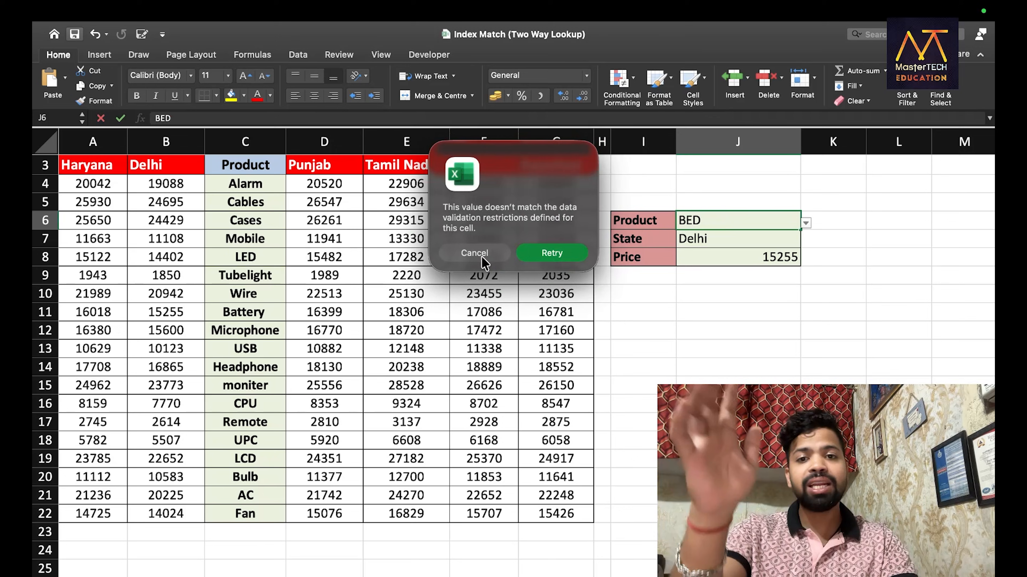
click(528, 260)
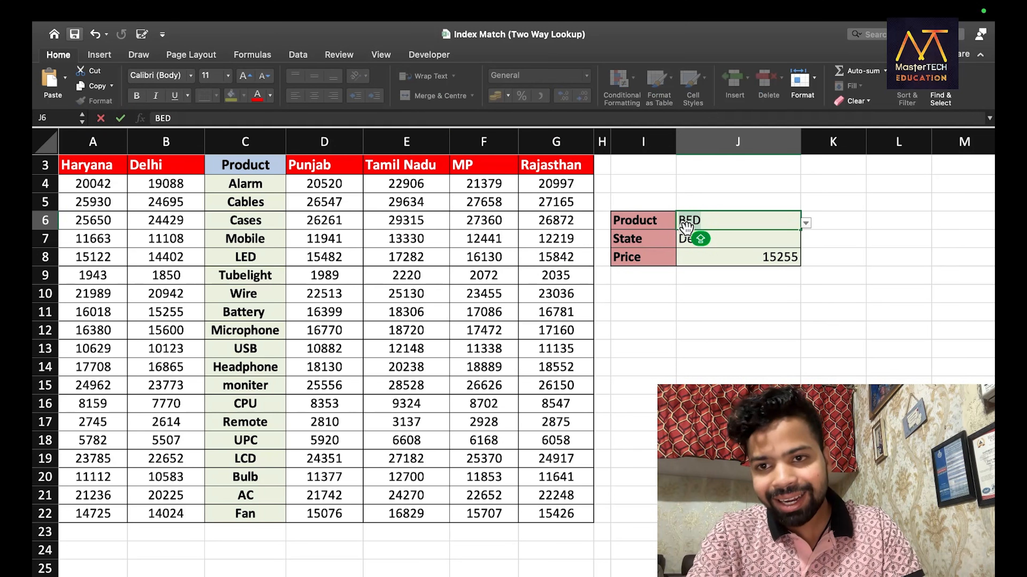
key(BackSpace)
key(Escape)
key(Escape)
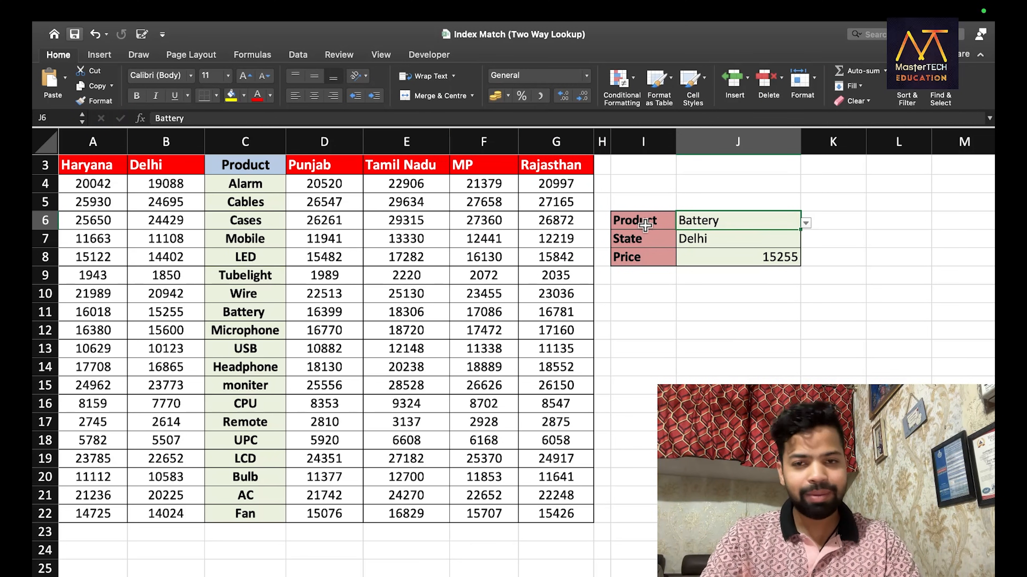
Step: Change the data validation of J6 to allow any value and enter BED as the Product
click(300, 54)
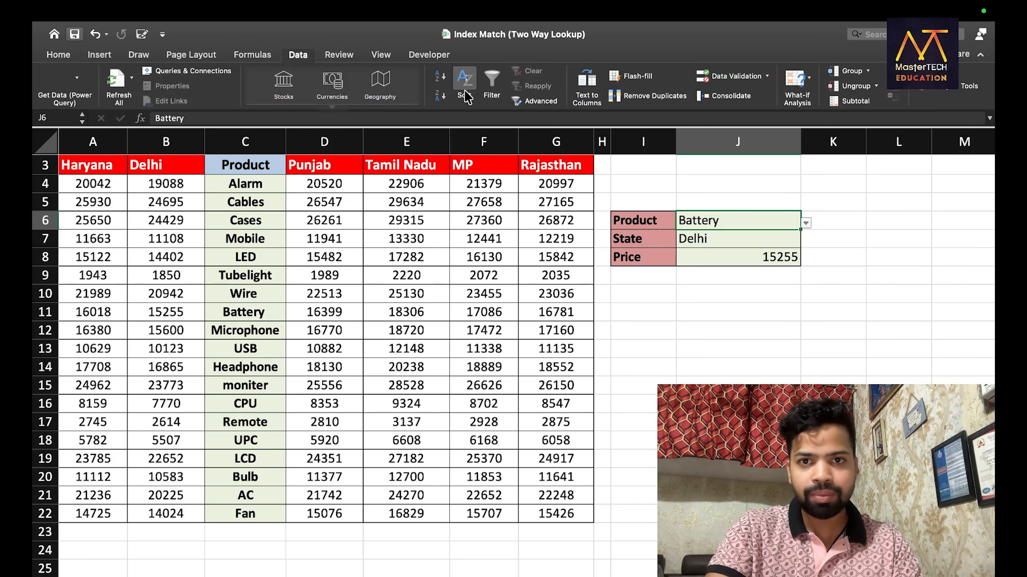
click(725, 76)
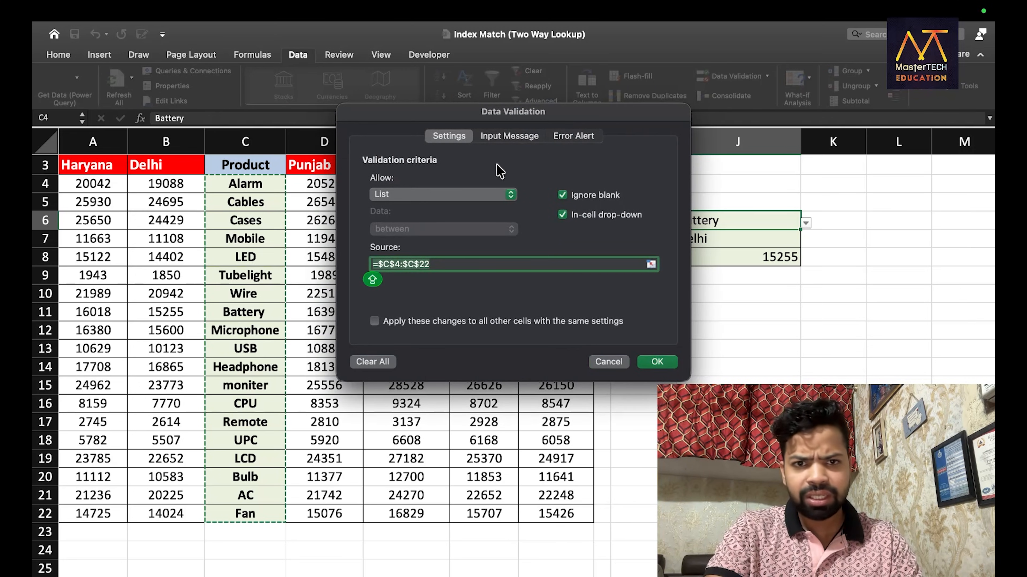
click(452, 195)
click(394, 147)
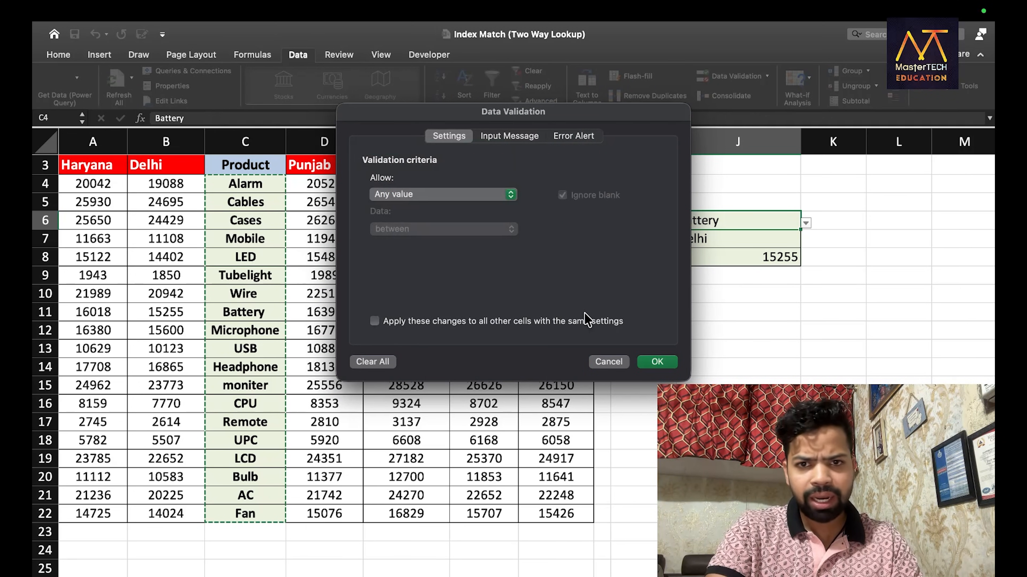
click(657, 361)
text(BED)
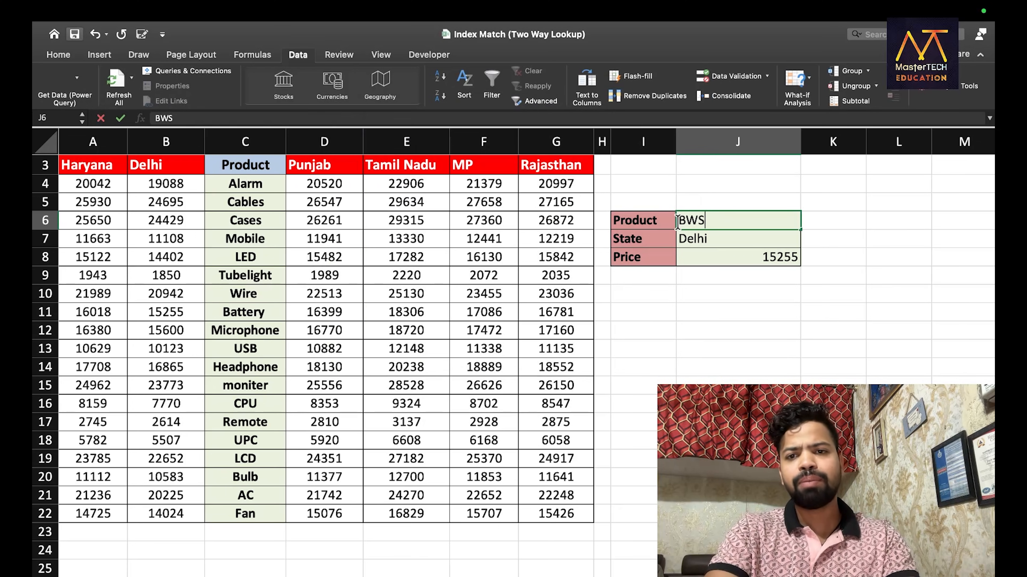
key(Return)
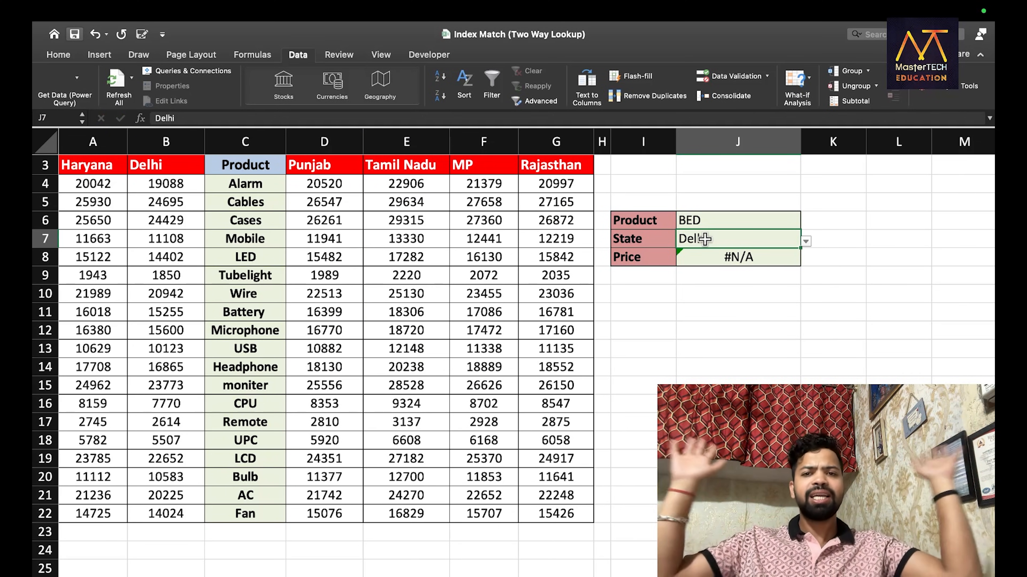
Step: Wrap the INDEX formula in the Price cell J8 in an IFERROR function
click(702, 257)
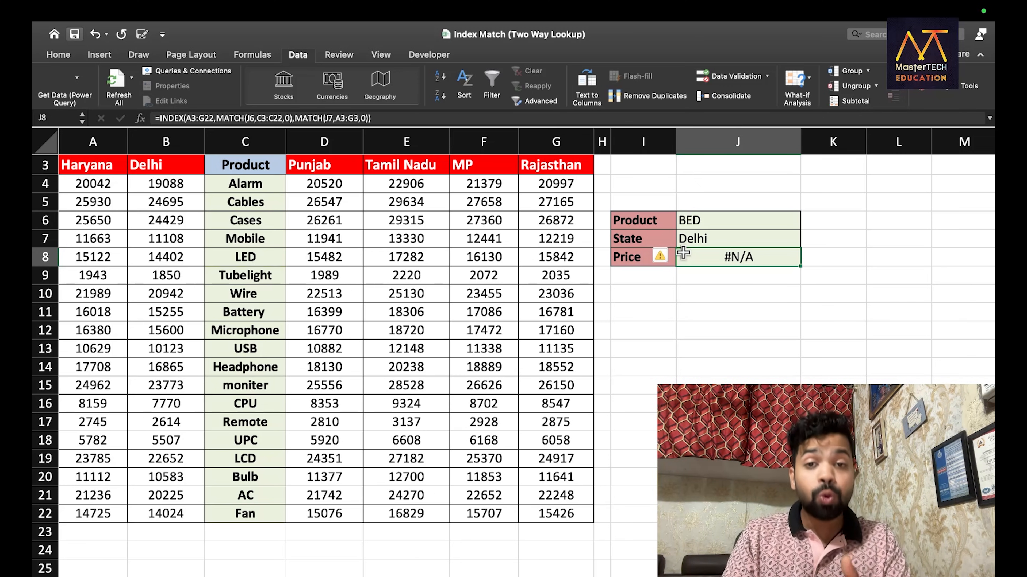
double_click(683, 254)
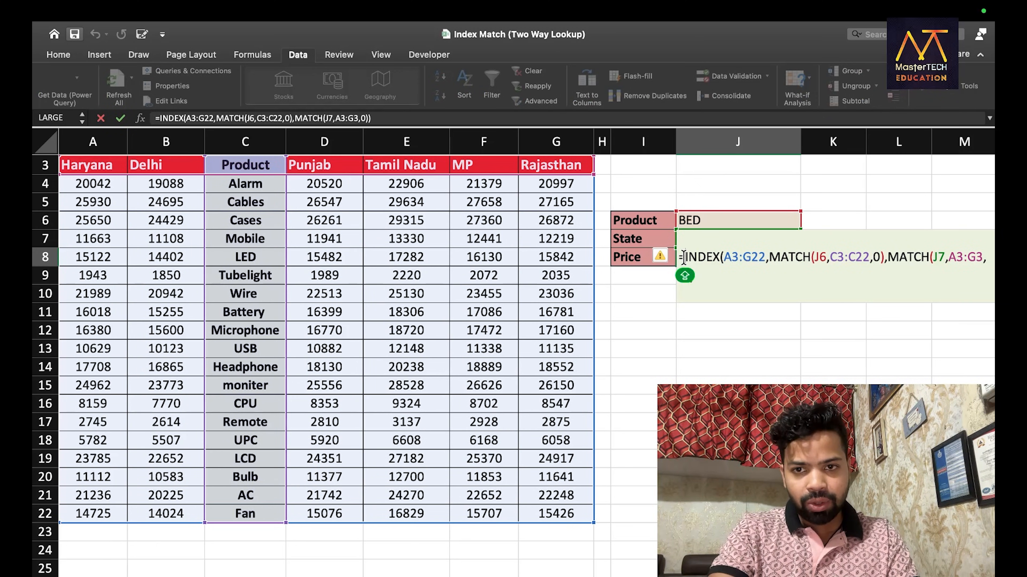
drag(684, 254, 693, 290)
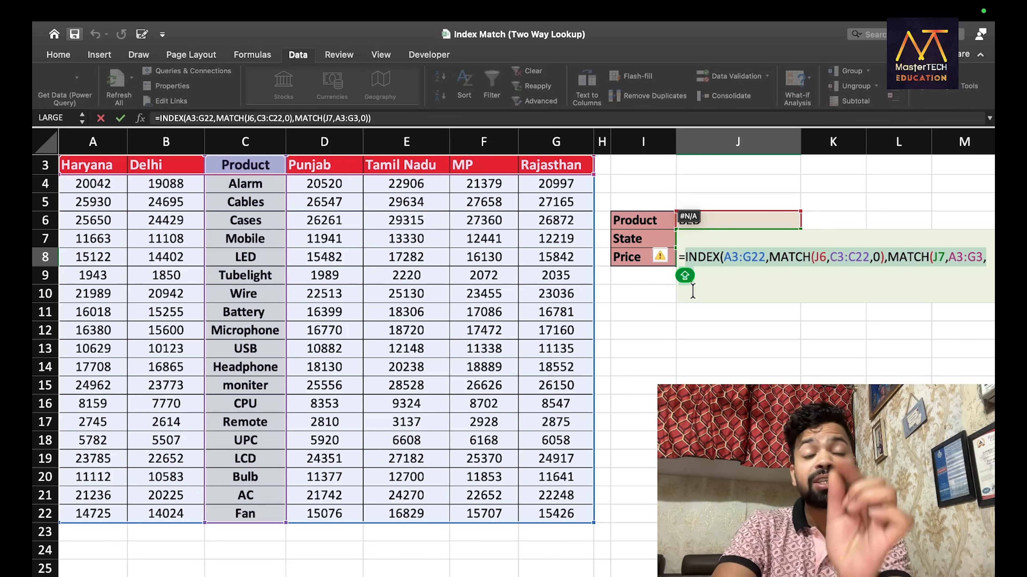
click(684, 259)
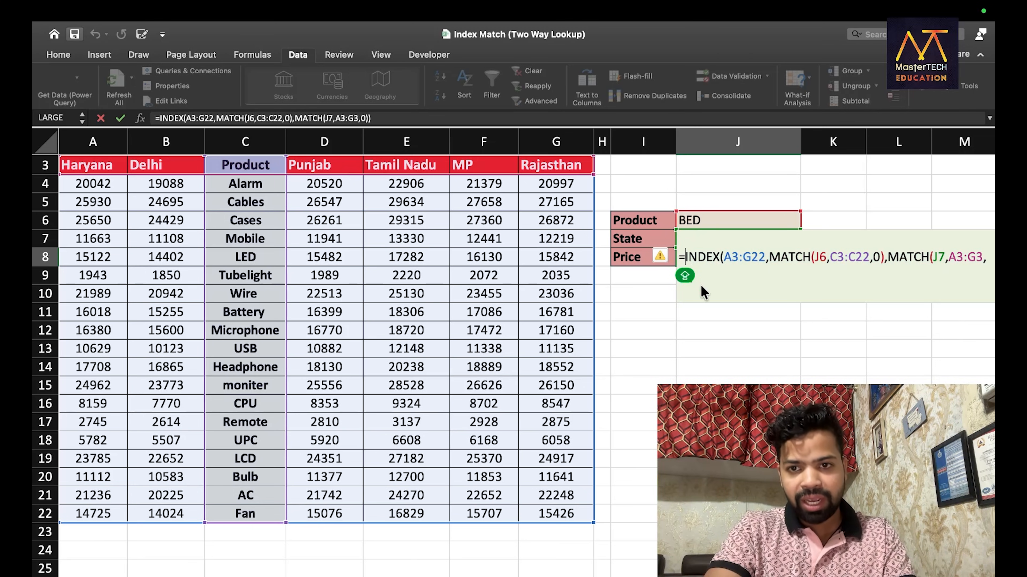
text(IF)
key(Down)
key(Down)
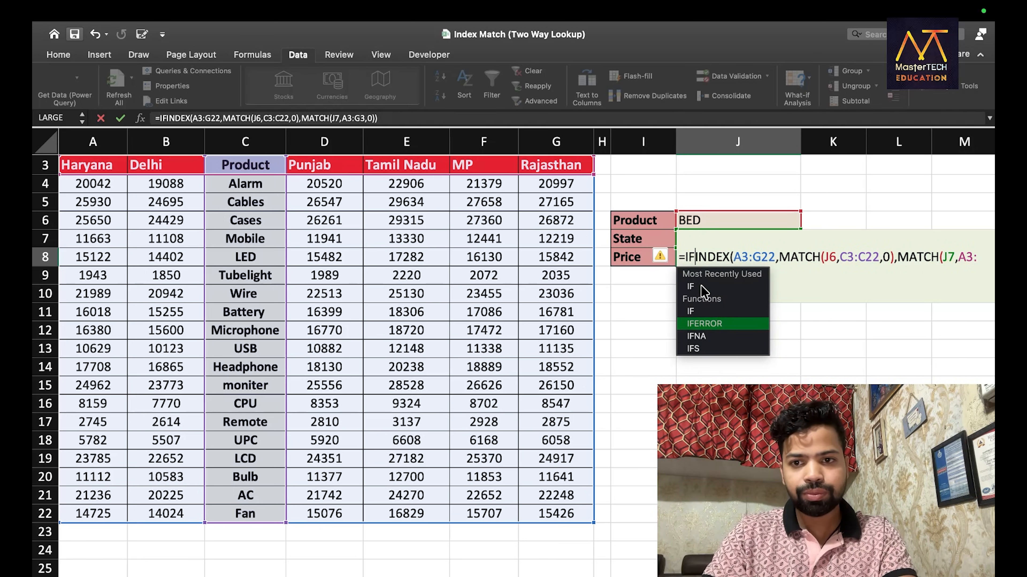
key(Tab)
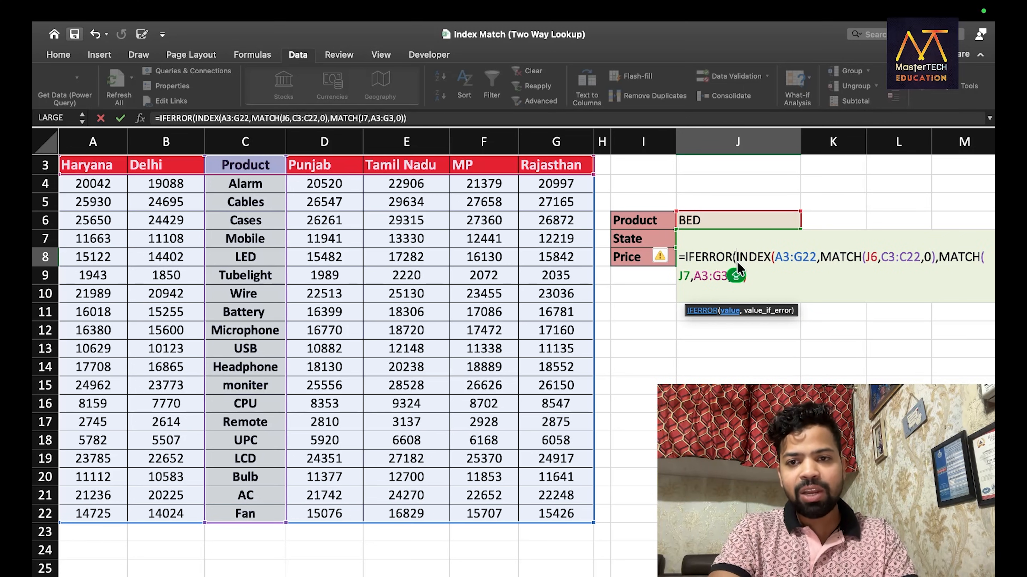
Step: Add "NOT AVAILABLE" as the IFERROR value_if_error argument after the INDEX part and enter the formula in J8
drag(737, 259, 751, 286)
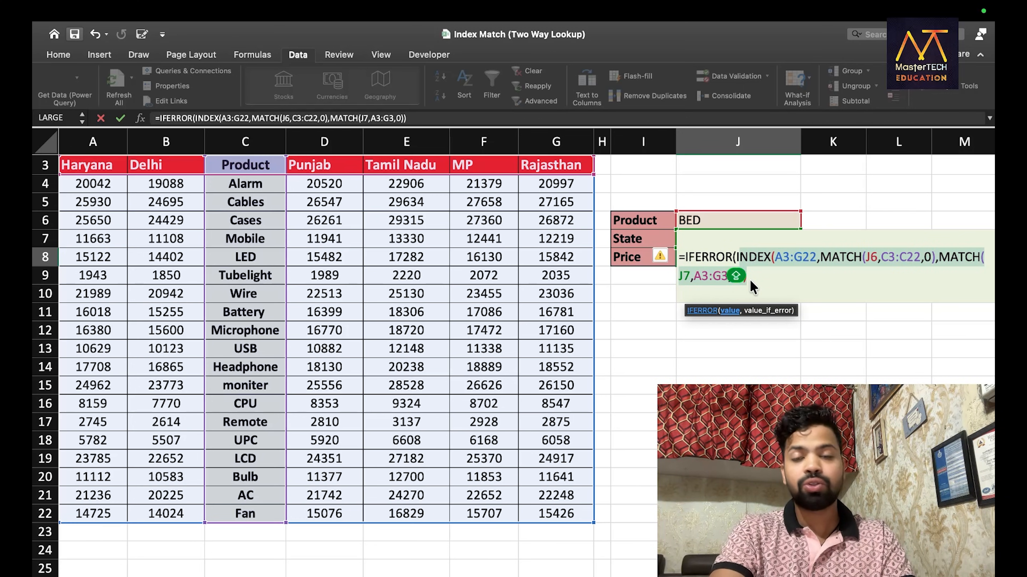
click(749, 279)
text(,)
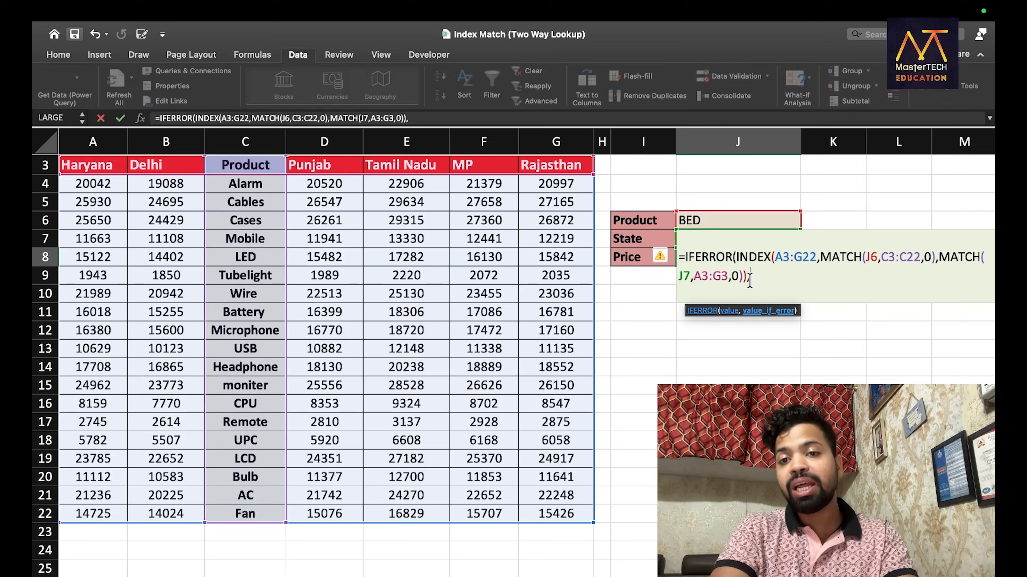
key(Caps_Lock)
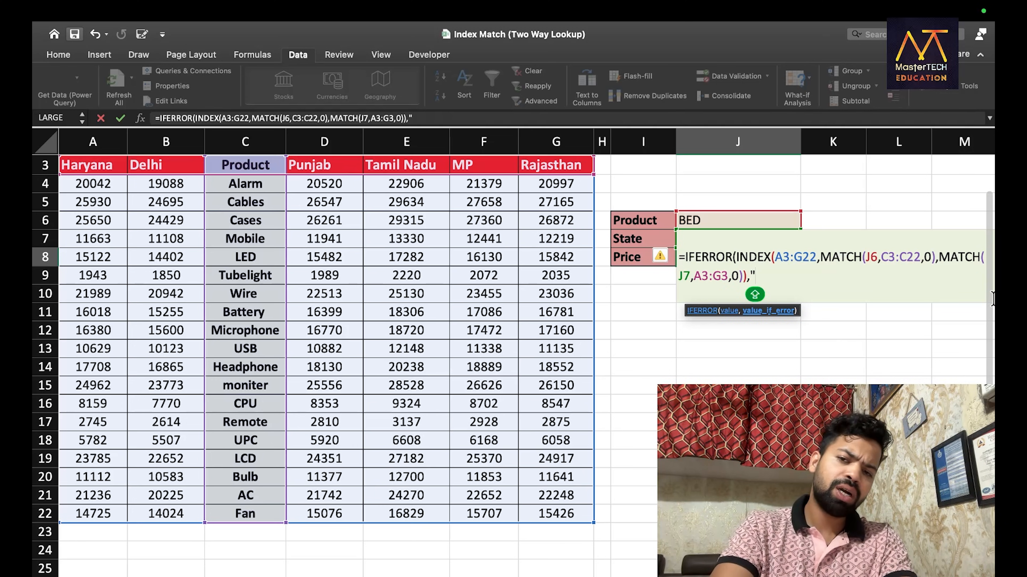
text("NOT AV)
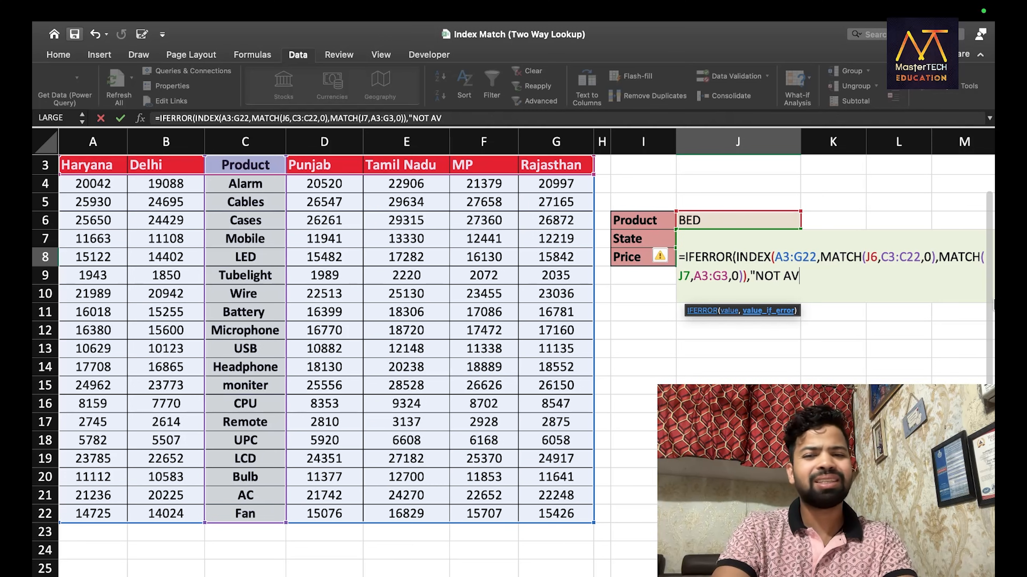
text(AIBLE)
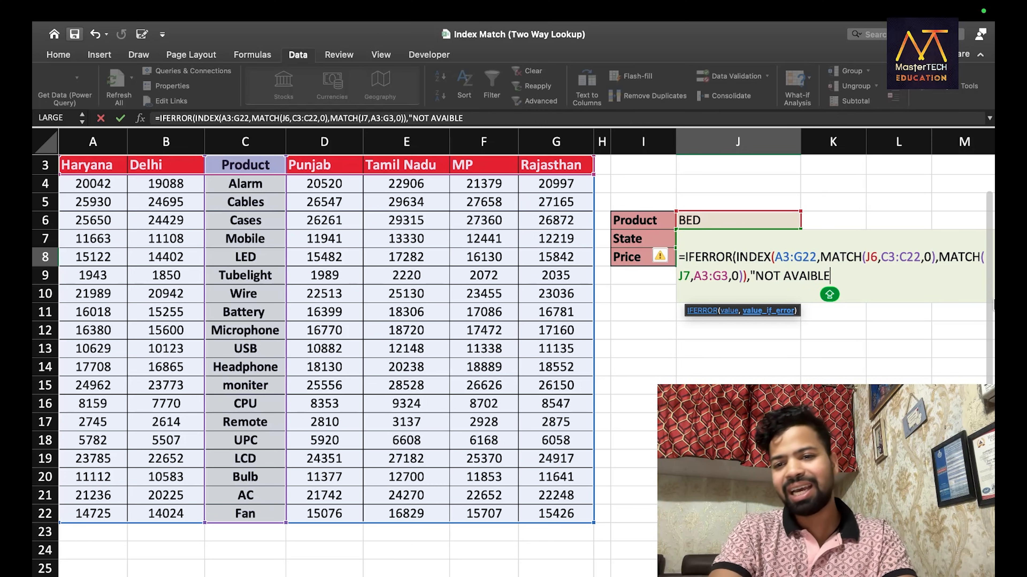
key(BackSpace)
key(BackSpace)
key(BackSpace)
key(BackSpace)
text(ILA)
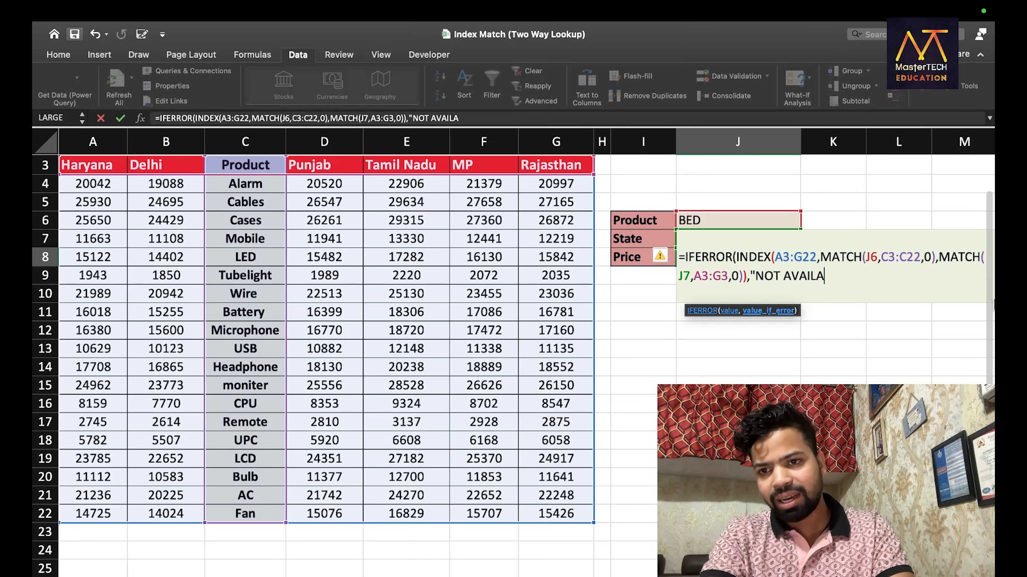
text(BLE)
key(BackSpace)
key(BackSpace)
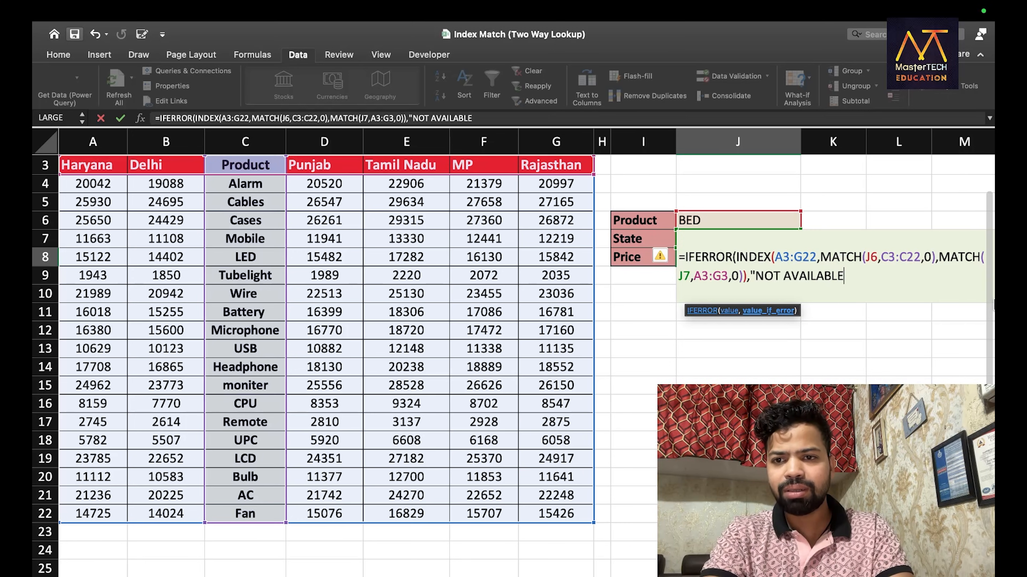
text(LE"))
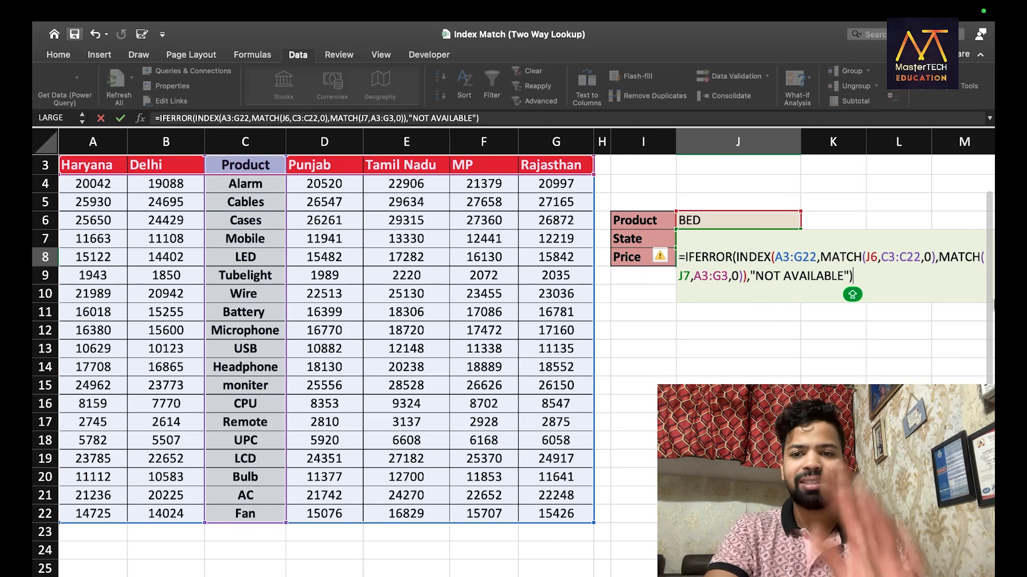
key(Return)
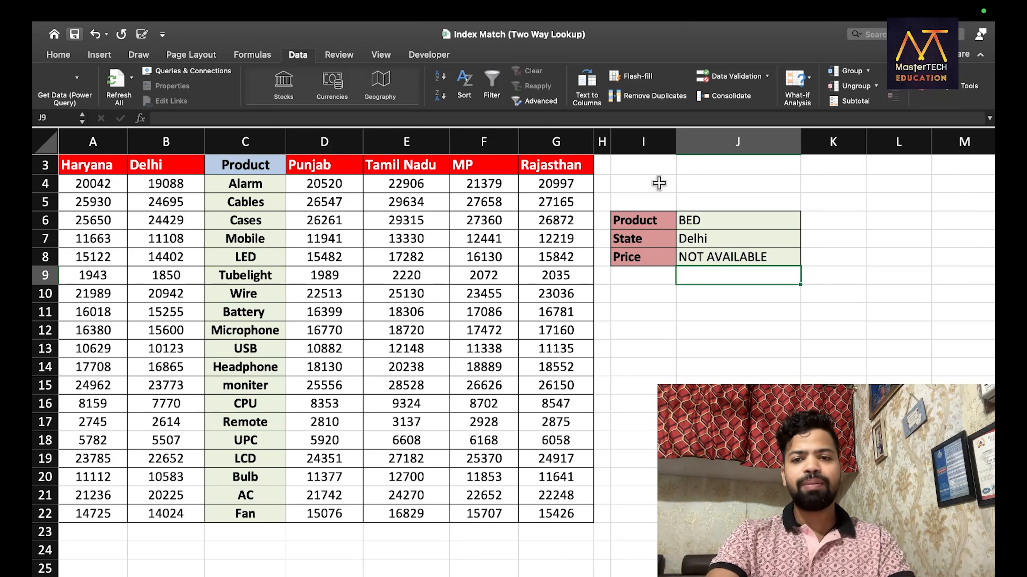
Step: Set the Product in J6 to WIRE
click(684, 212)
text(WIRE)
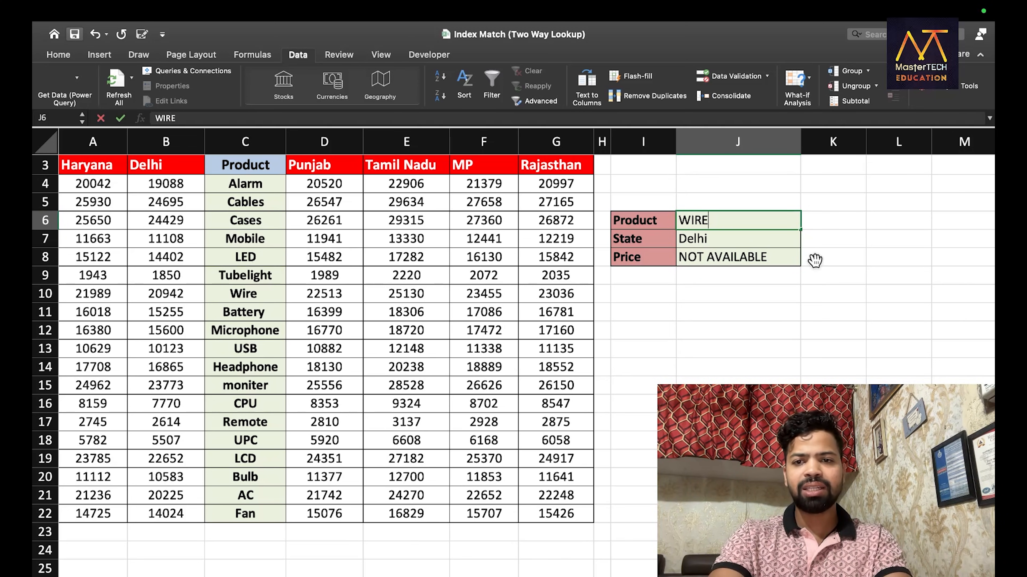
key(Return)
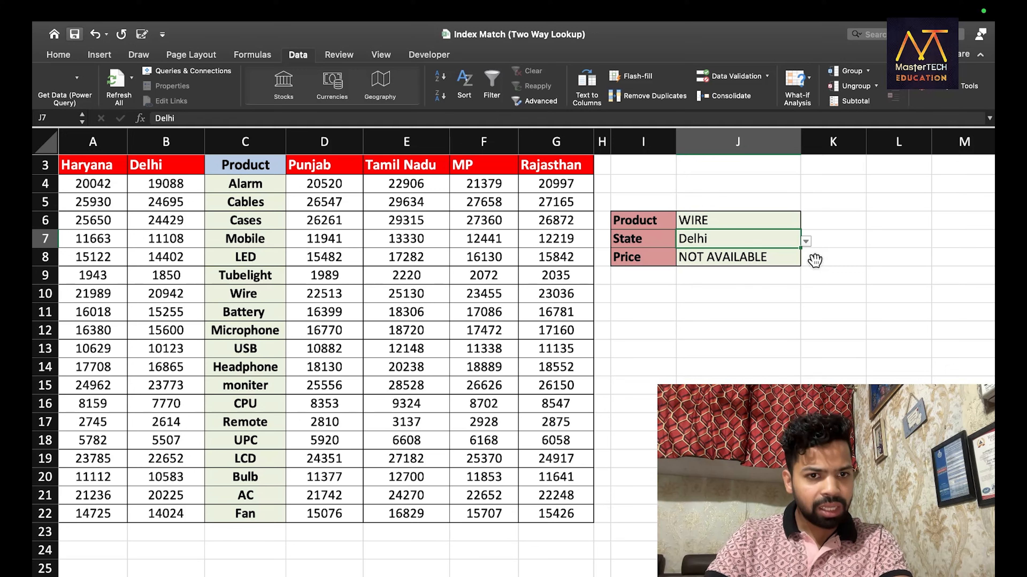
Step: Re-enter the Product in J6 as Wire to test the Price lookup for Delhi
key(Up)
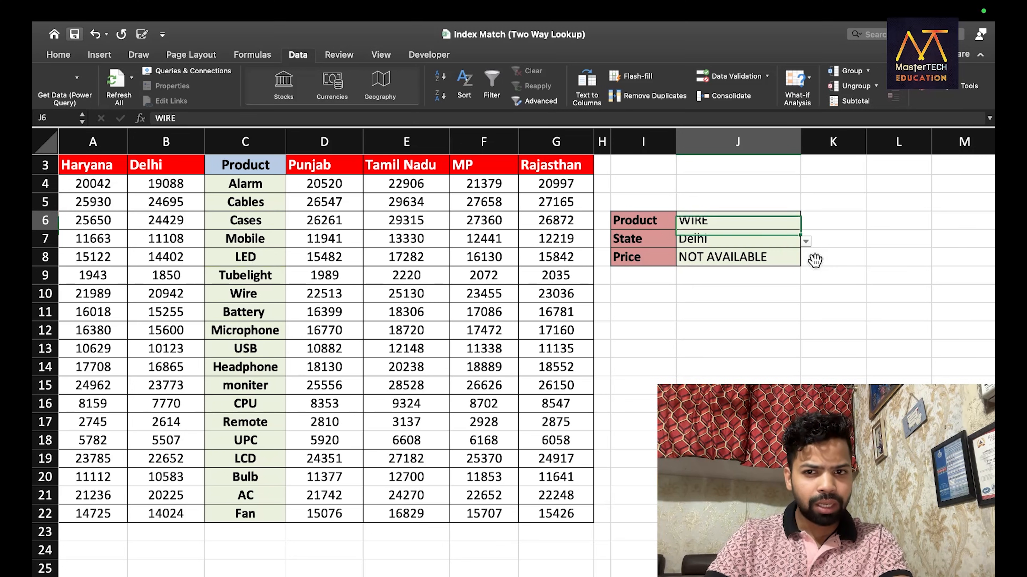
text(Wire)
key(Return)
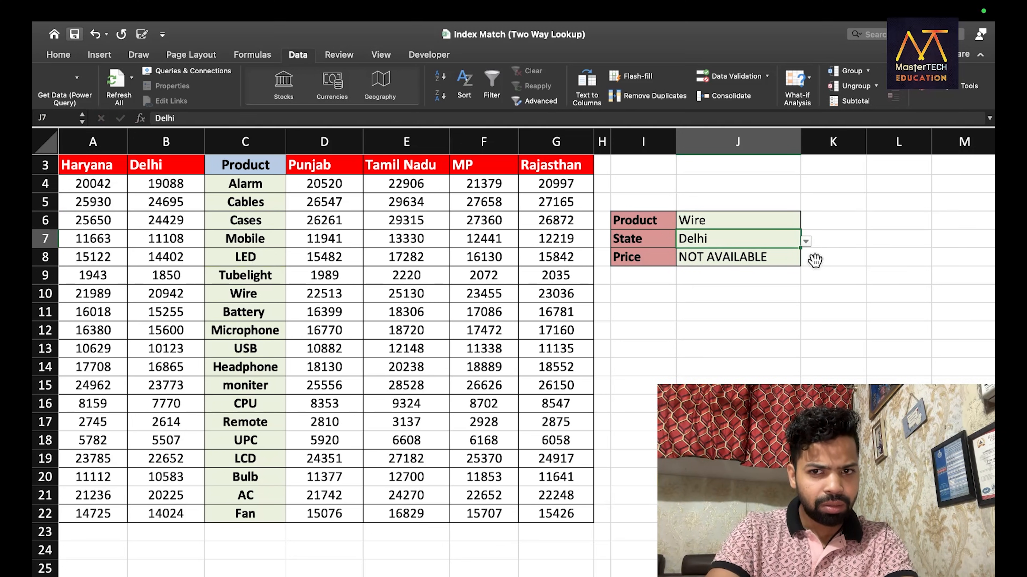
Step: Set the Product in J6 to Alarm to test the Price lookup for Delhi
key(Up)
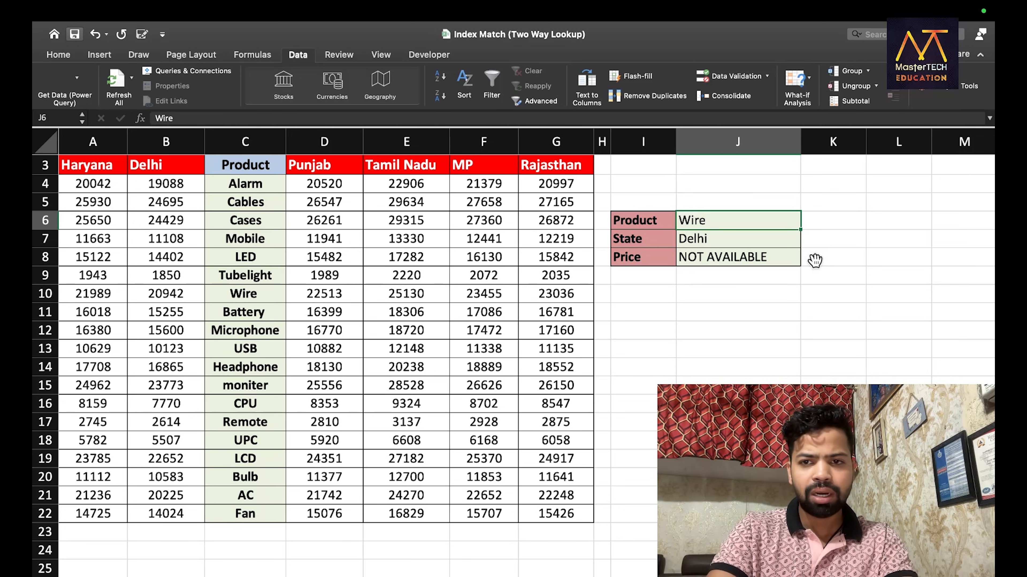
text(Alrma)
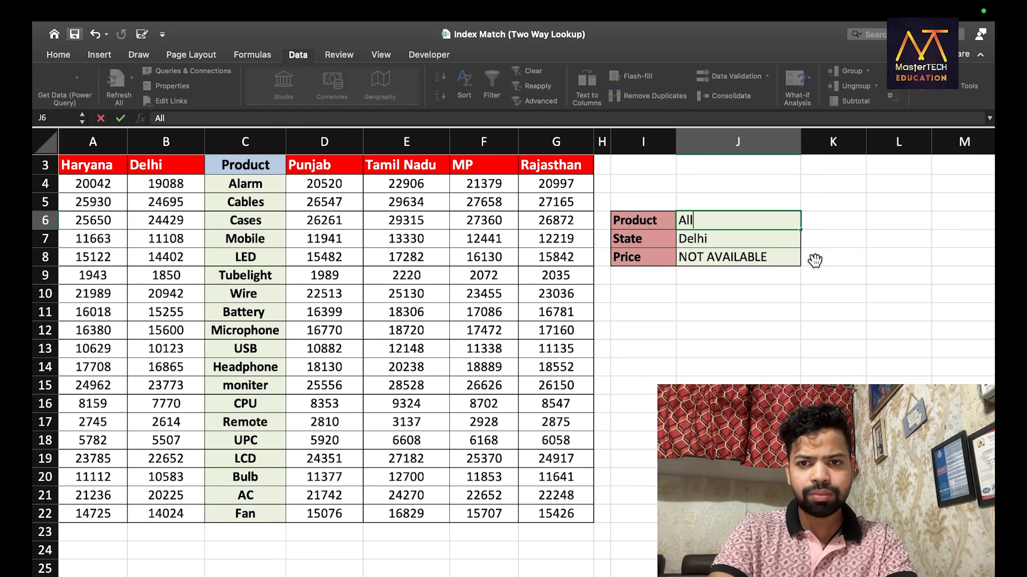
key(Return)
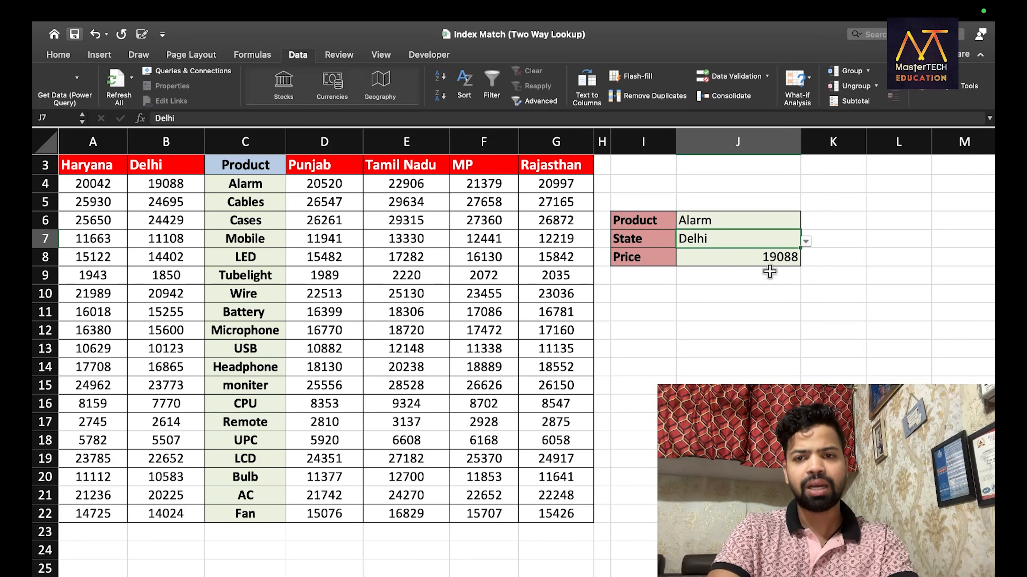
Step: Copy the product name Wire from C10 in the Product column and paste it into the Product cell J6
click(706, 219)
click(251, 292)
key(super+c)
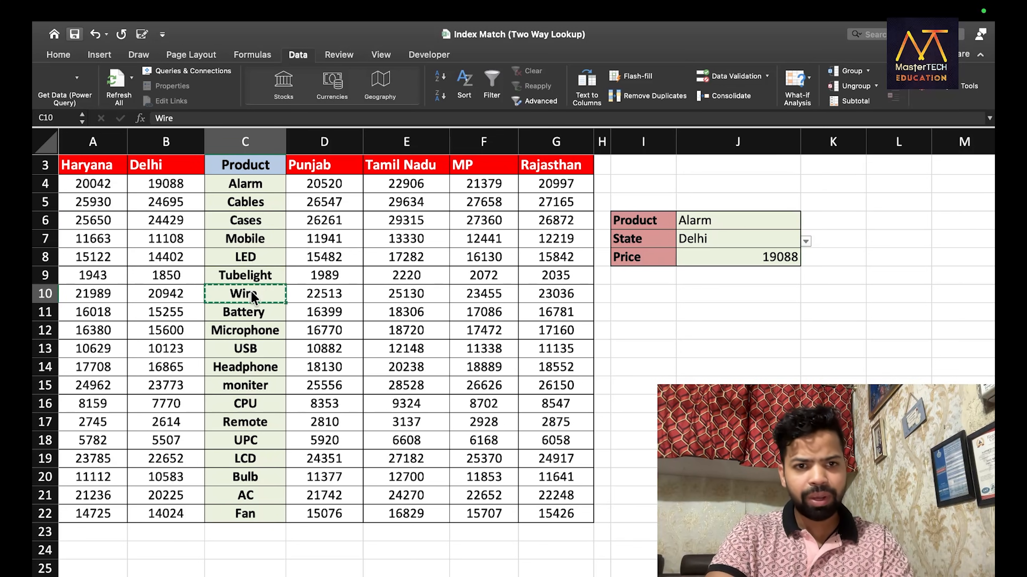
click(685, 220)
key(super+v)
key(Escape)
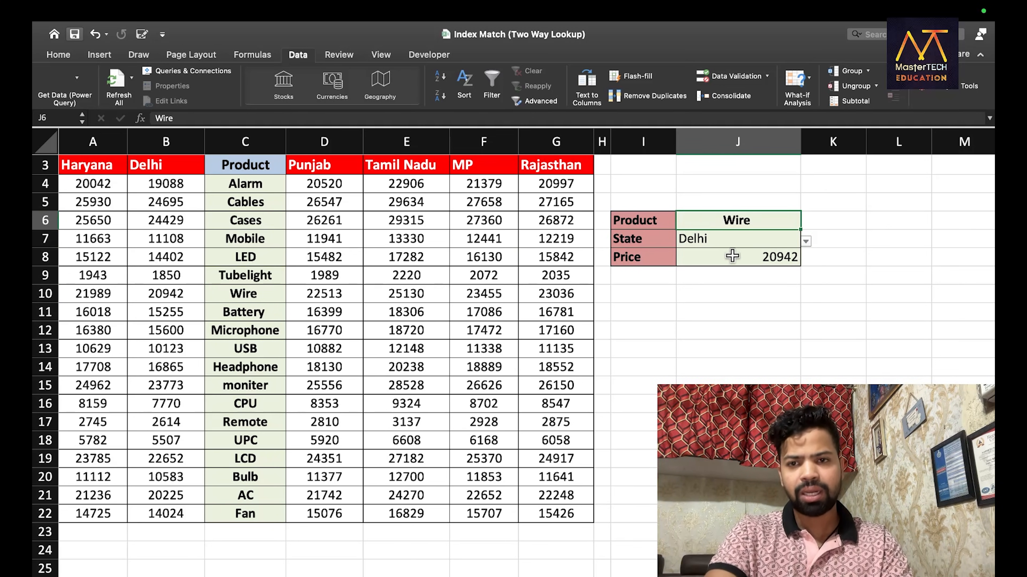
click(729, 276)
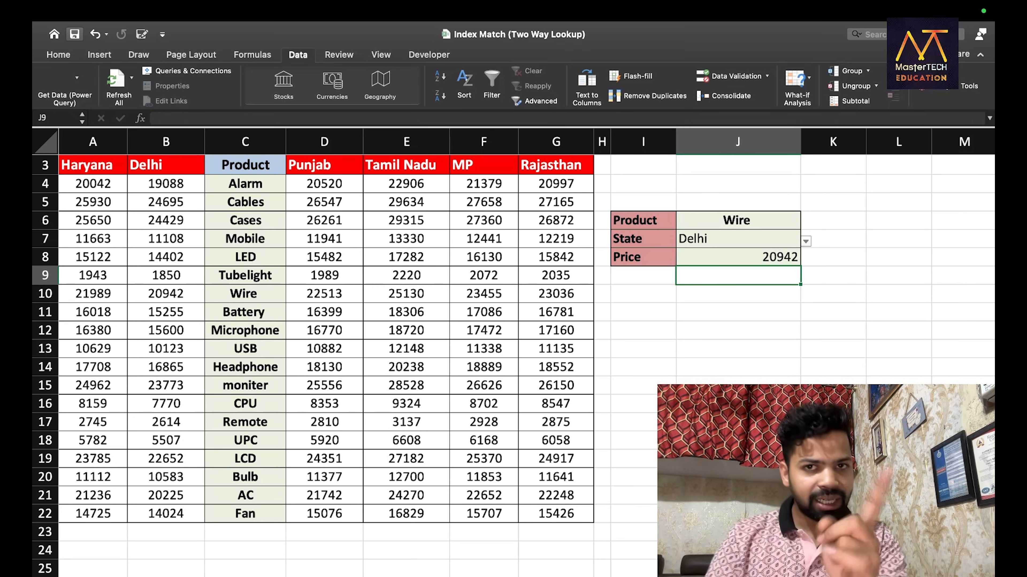